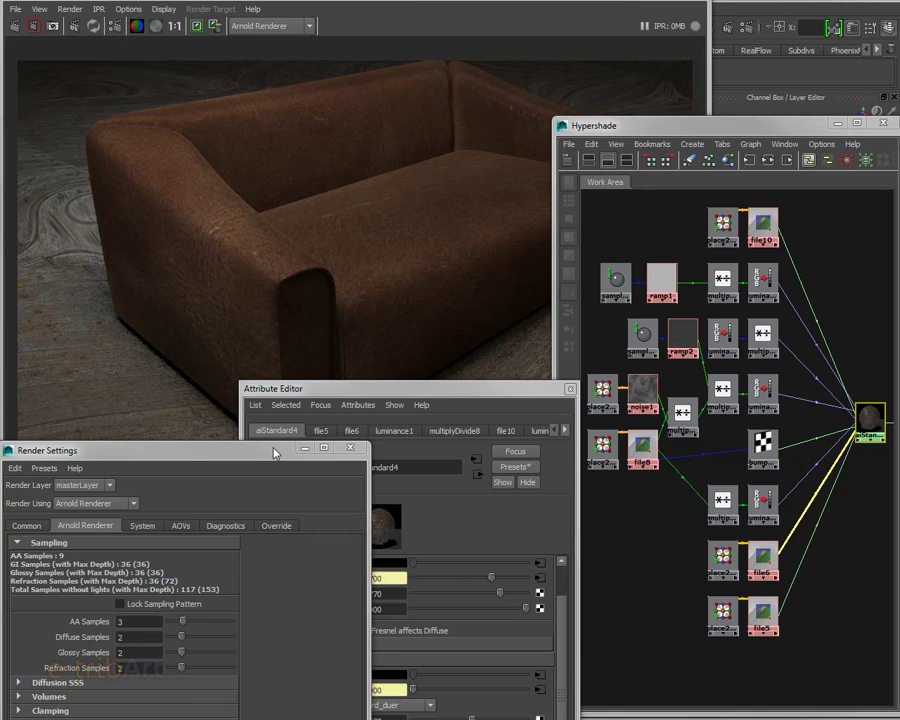
Step: Move the Render Settings window off screen and push the Attribute Editor to the right edge
drag(275, 453, 708, 84)
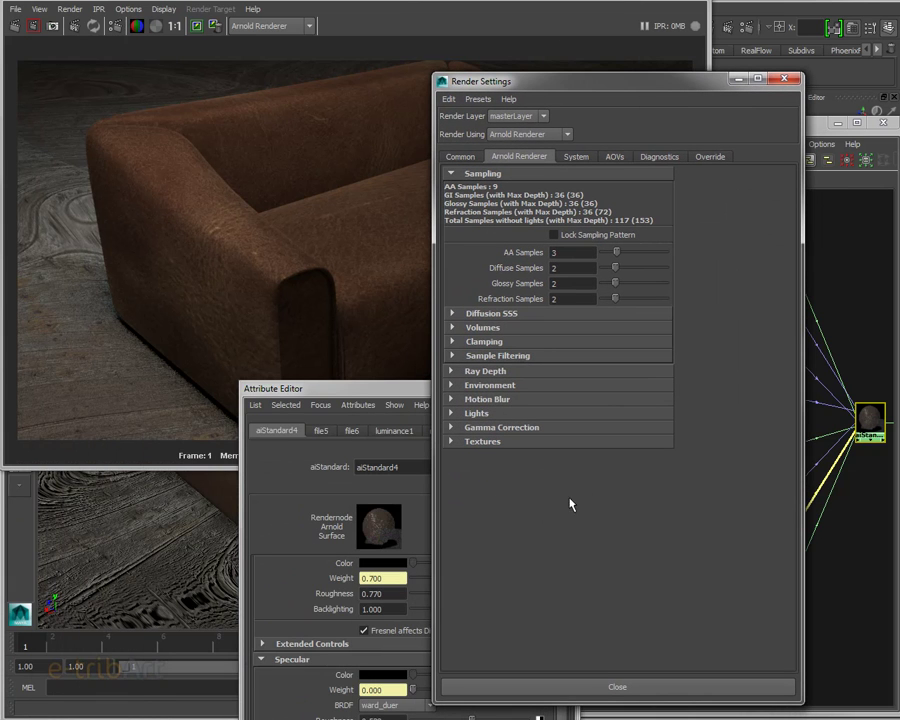
drag(520, 81, 899, 94)
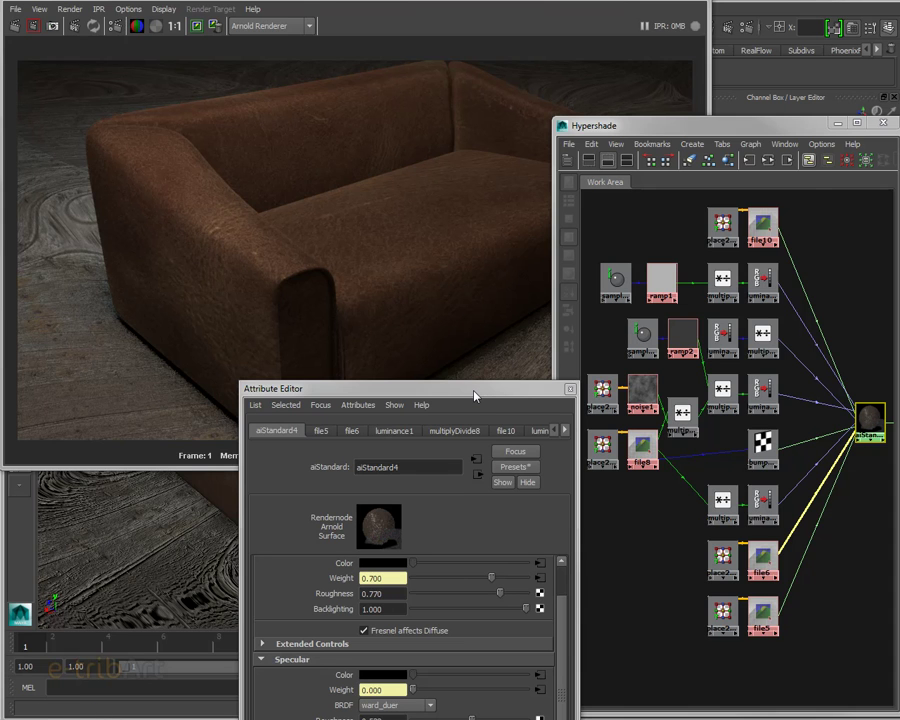
drag(474, 396, 899, 140)
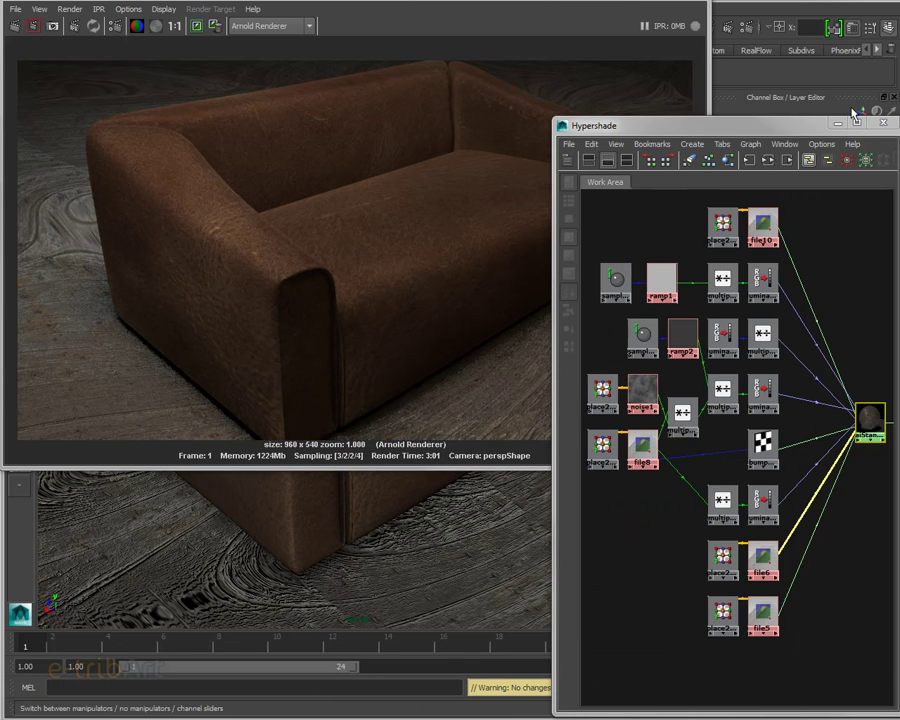
Step: Reposition and widen the Hypershade window, nudging the aiStandard4 node to the right
drag(784, 126, 754, 85)
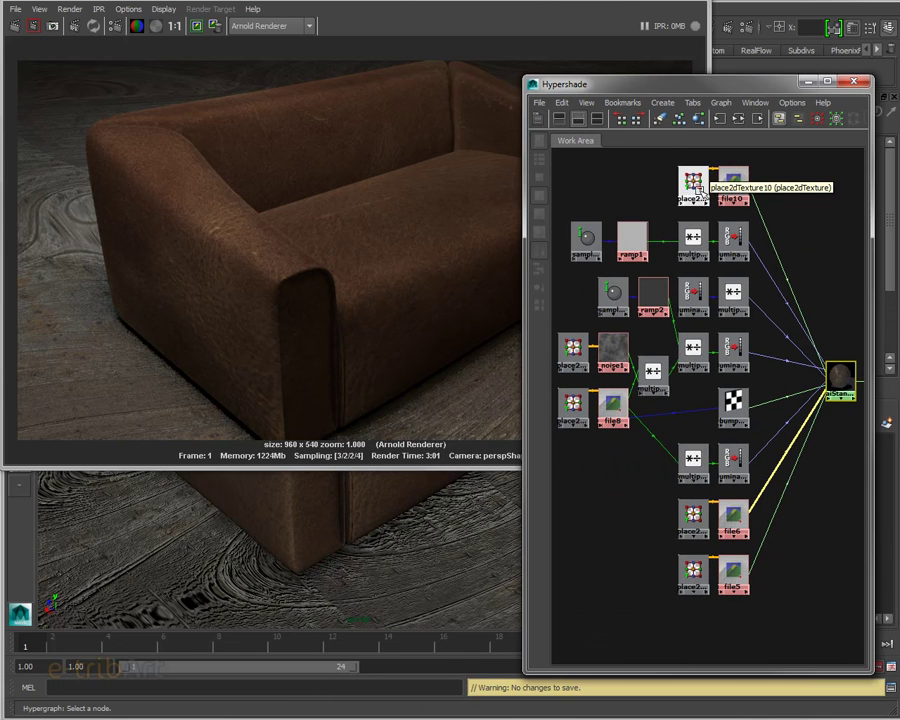
drag(524, 380, 434, 380)
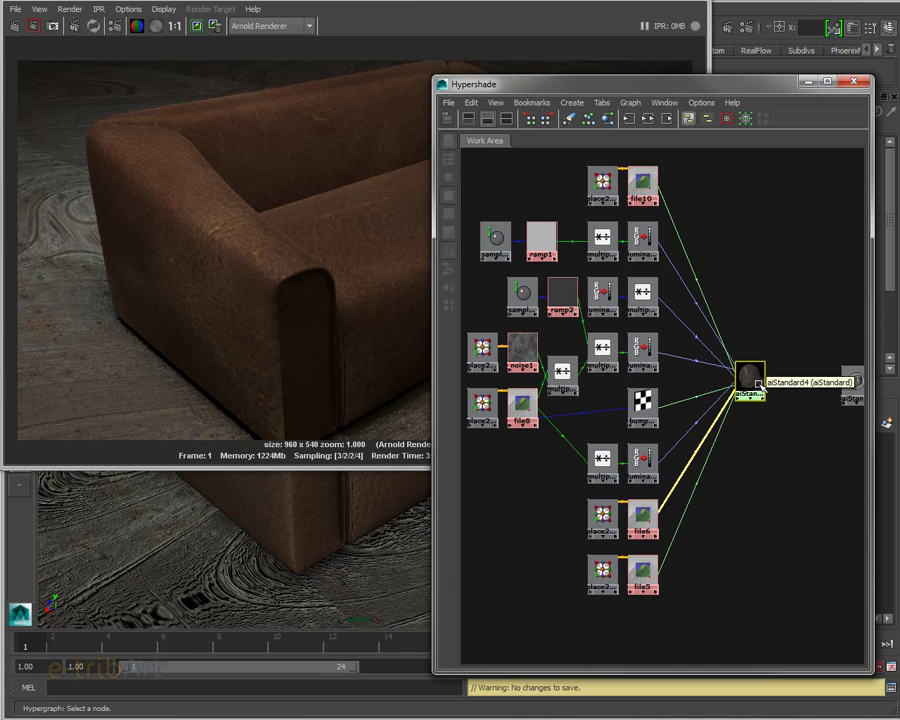
drag(750, 376, 780, 376)
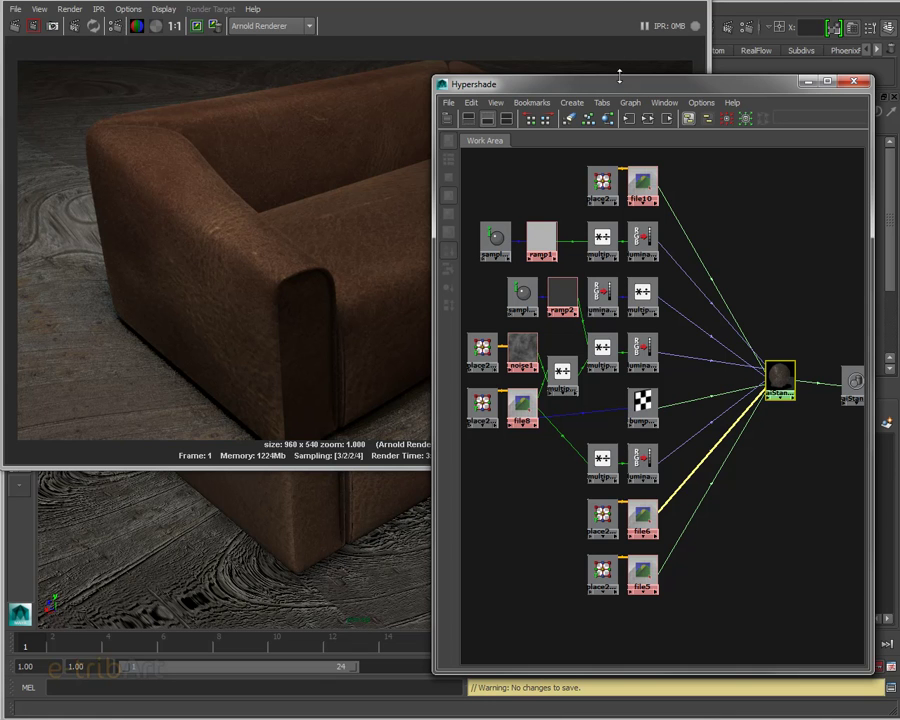
mouse_move(614, 90)
mouse_down()
mouse_move(899, 110)
mouse_move(508, 56)
mouse_up()
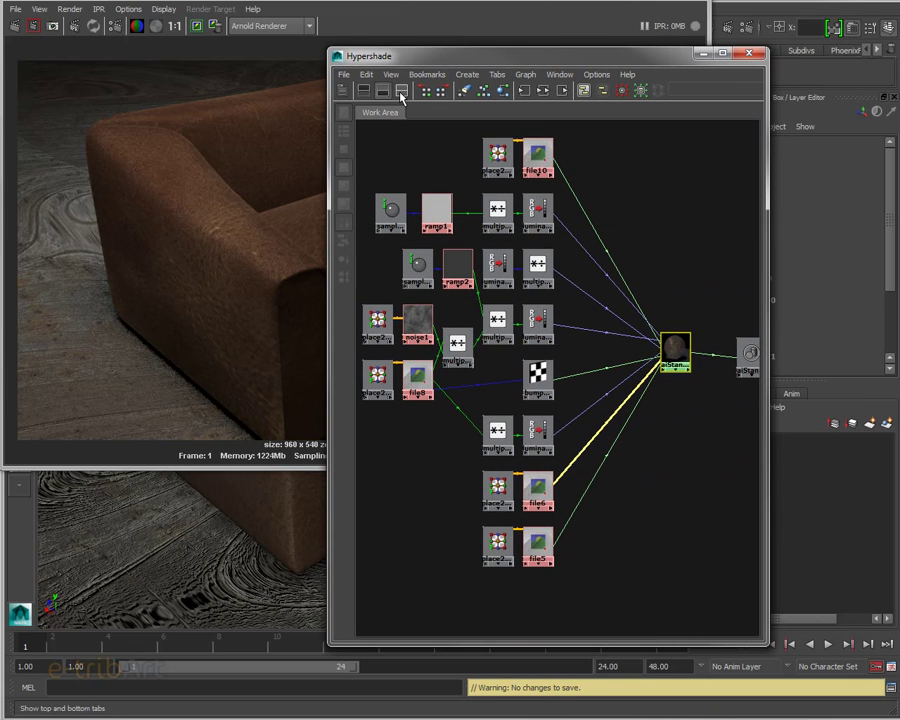
Step: Lay out the Hypershade with the Create list beside the graph, showing Arnold shaders
click(401, 91)
click(343, 90)
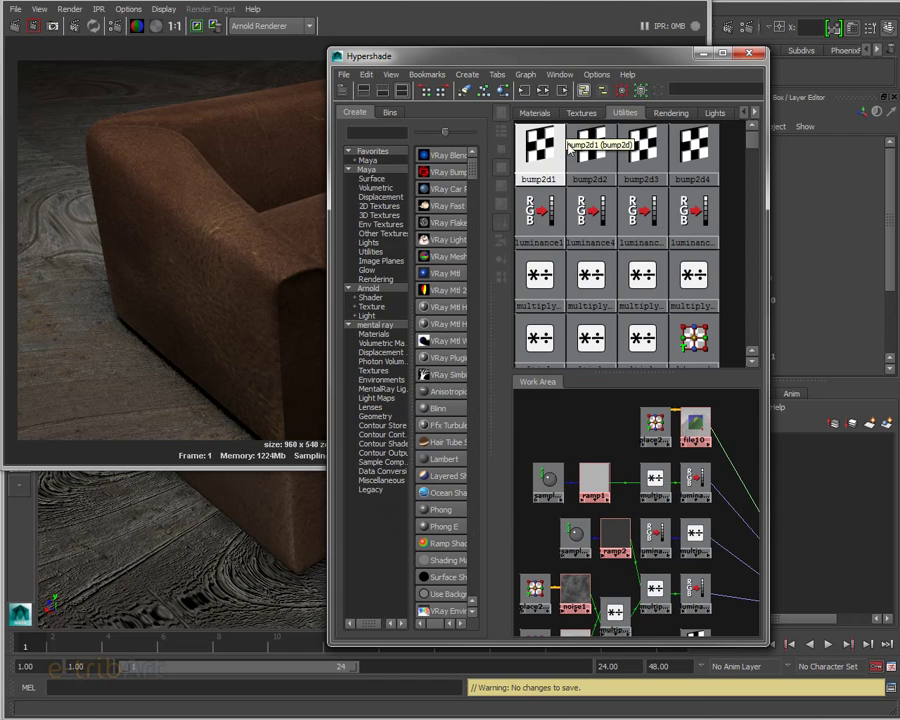
click(366, 91)
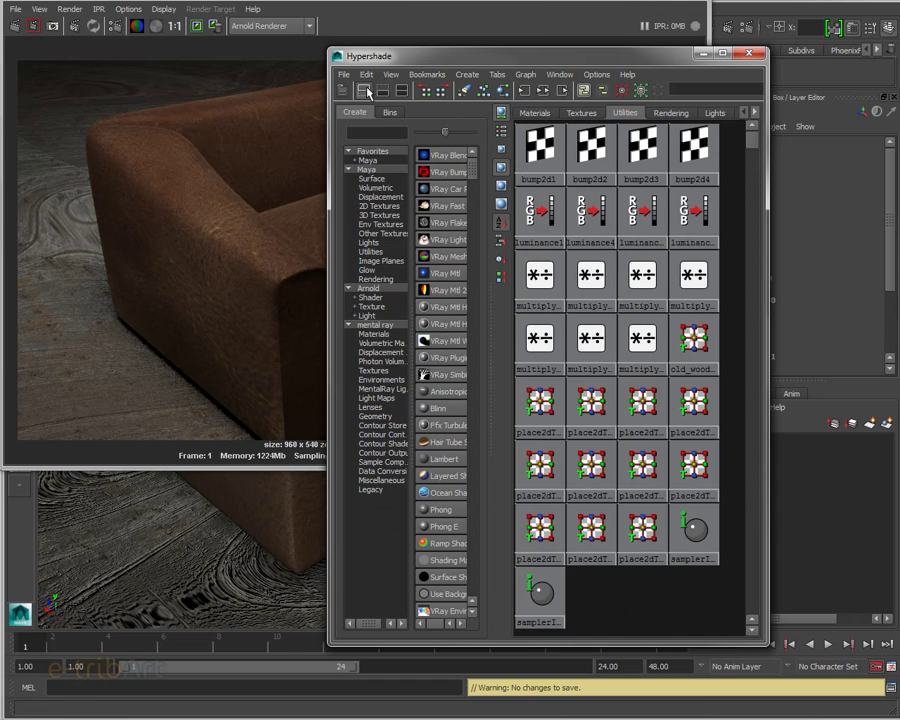
click(382, 91)
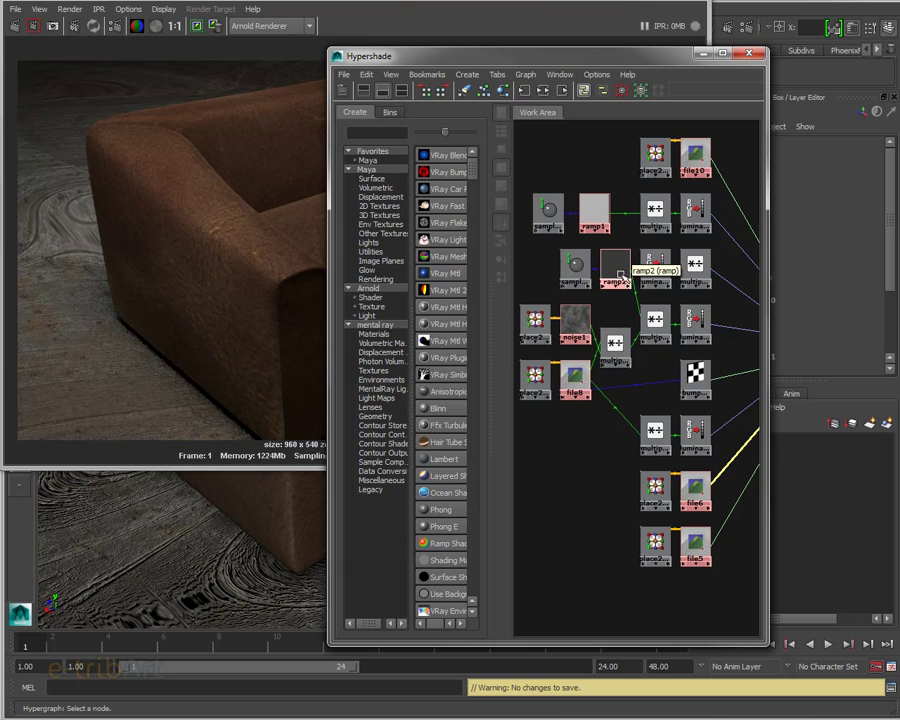
drag(766, 304, 889, 312)
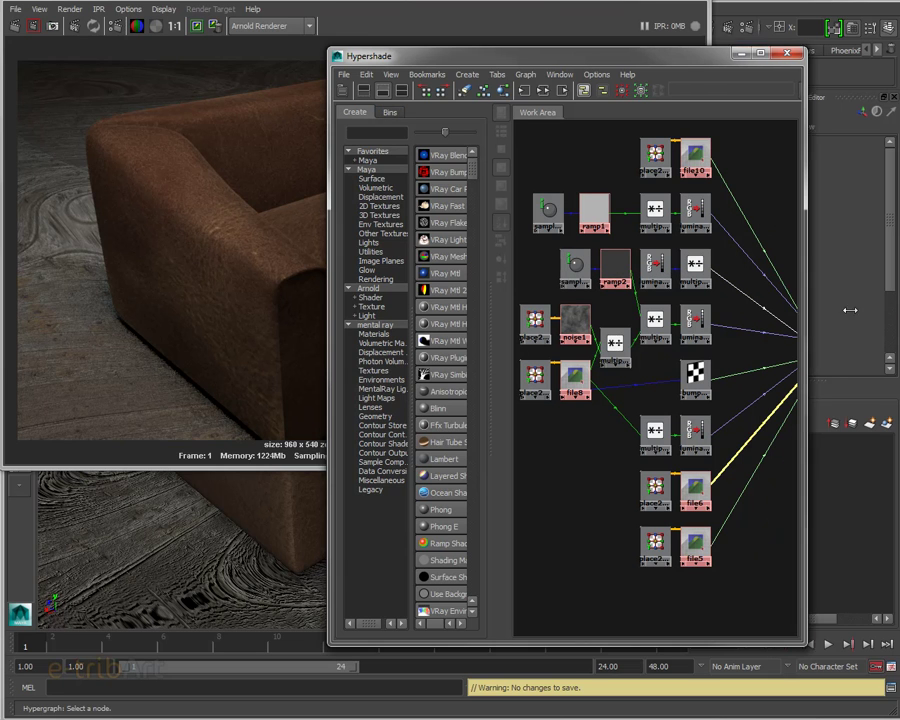
drag(486, 311, 510, 311)
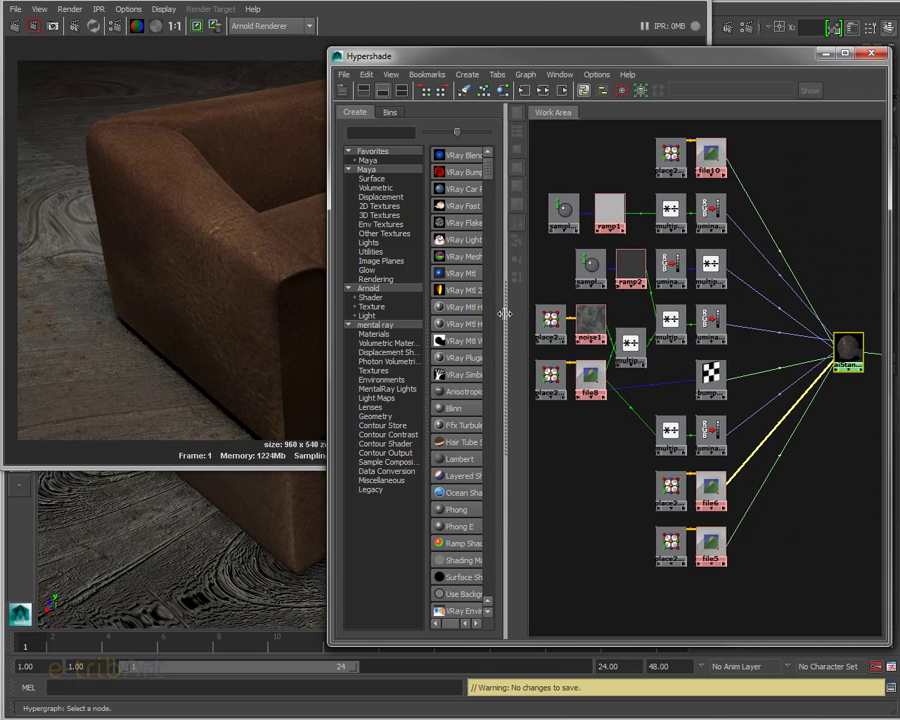
click(414, 298)
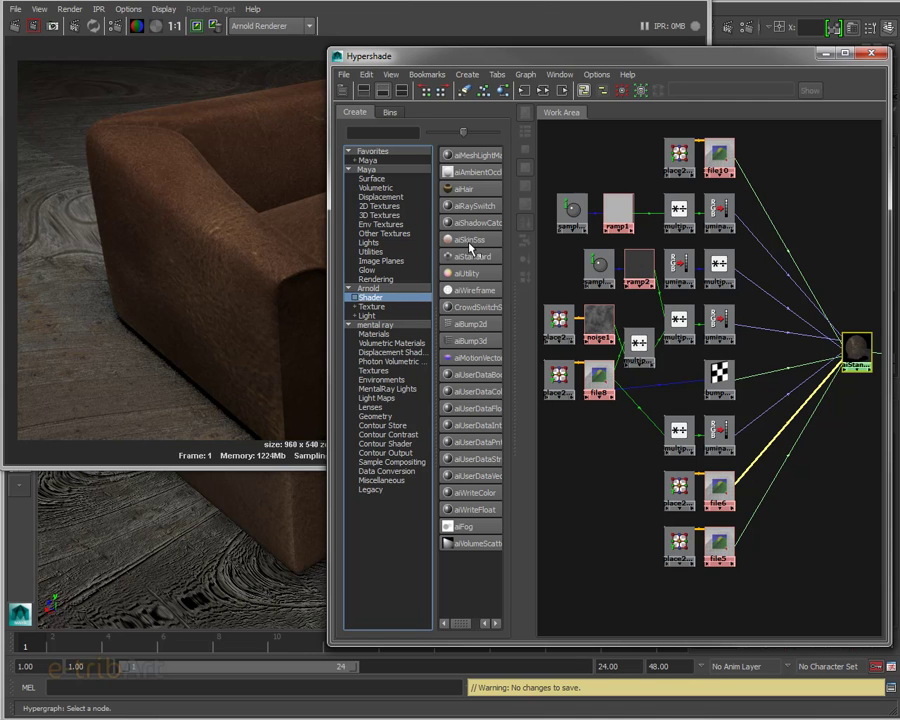
Step: Create an aiStandard node from the Create list and place it lower left in the graph
mouse_move(530, 61)
mouse_down()
mouse_move(515, 49)
mouse_move(525, 45)
mouse_up()
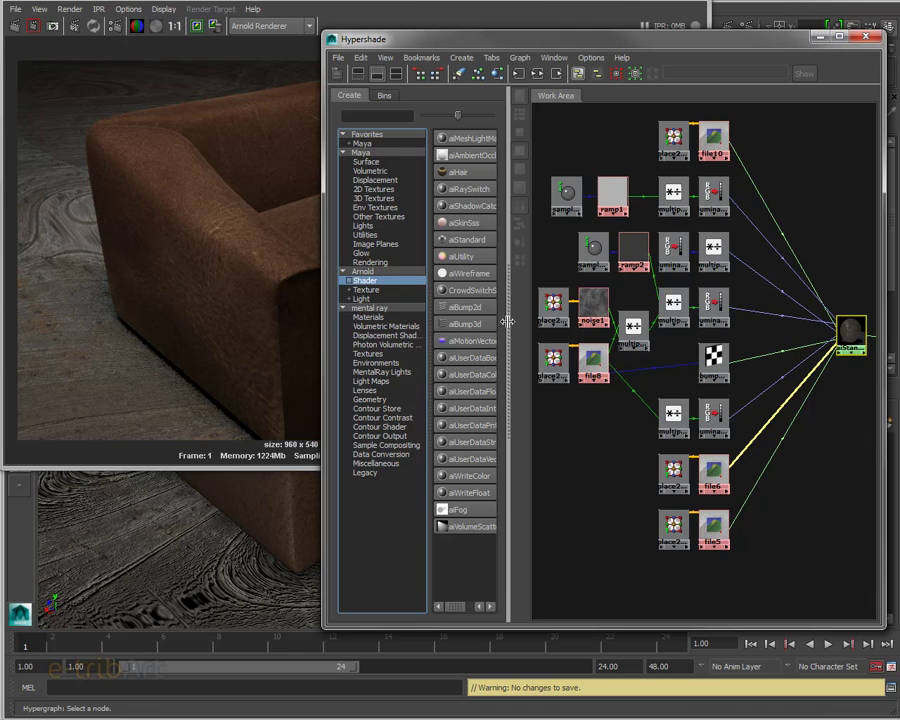
drag(508, 321, 530, 321)
drag(430, 318, 440, 318)
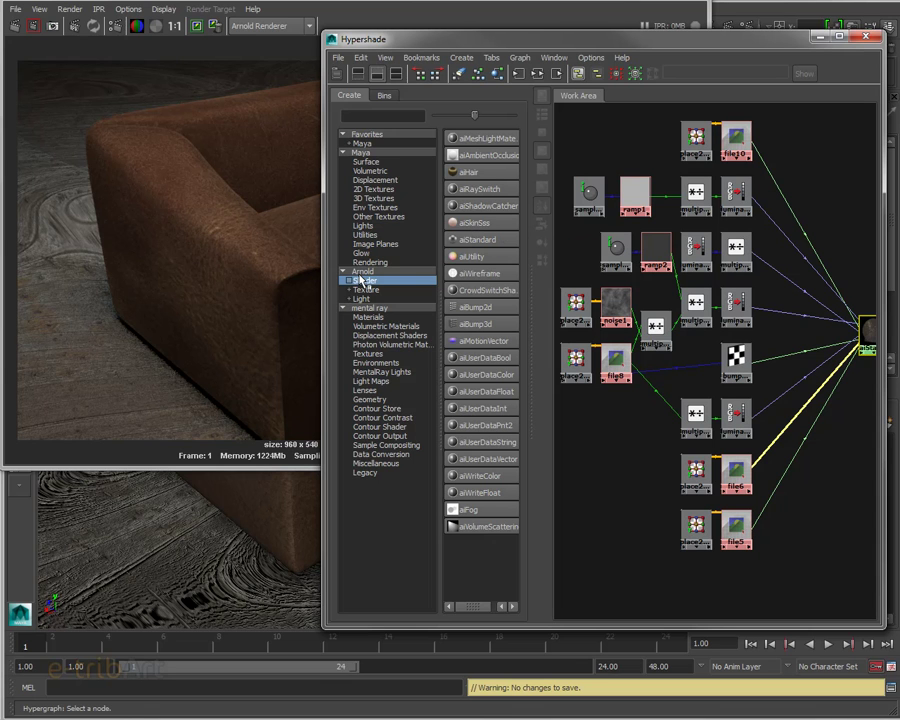
drag(534, 320, 527, 319)
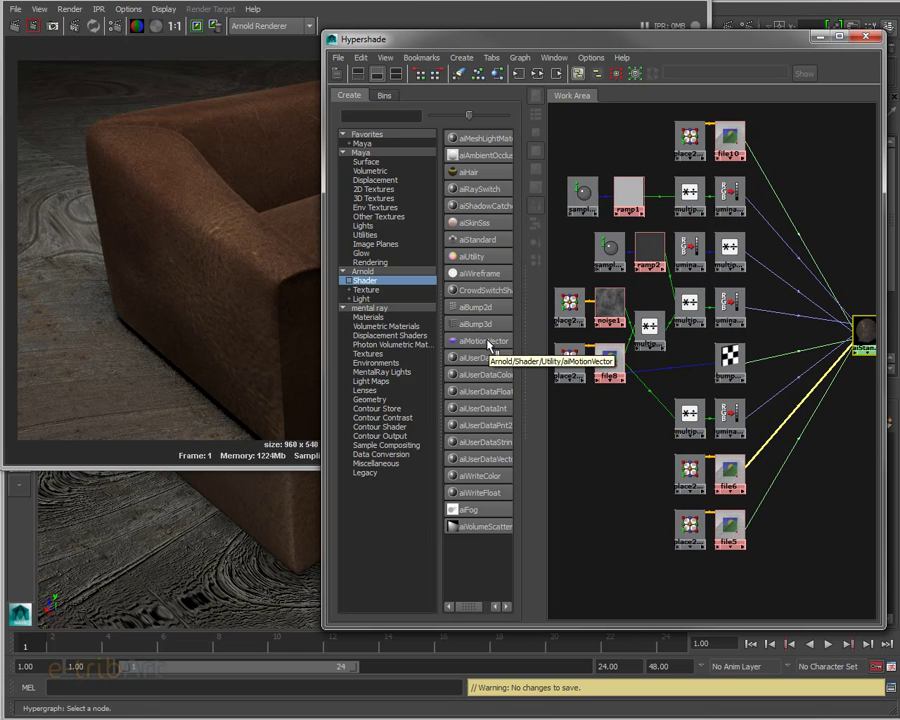
click(484, 241)
mouse_move(560, 120)
mouse_down()
mouse_move(657, 262)
mouse_move(620, 454)
mouse_up()
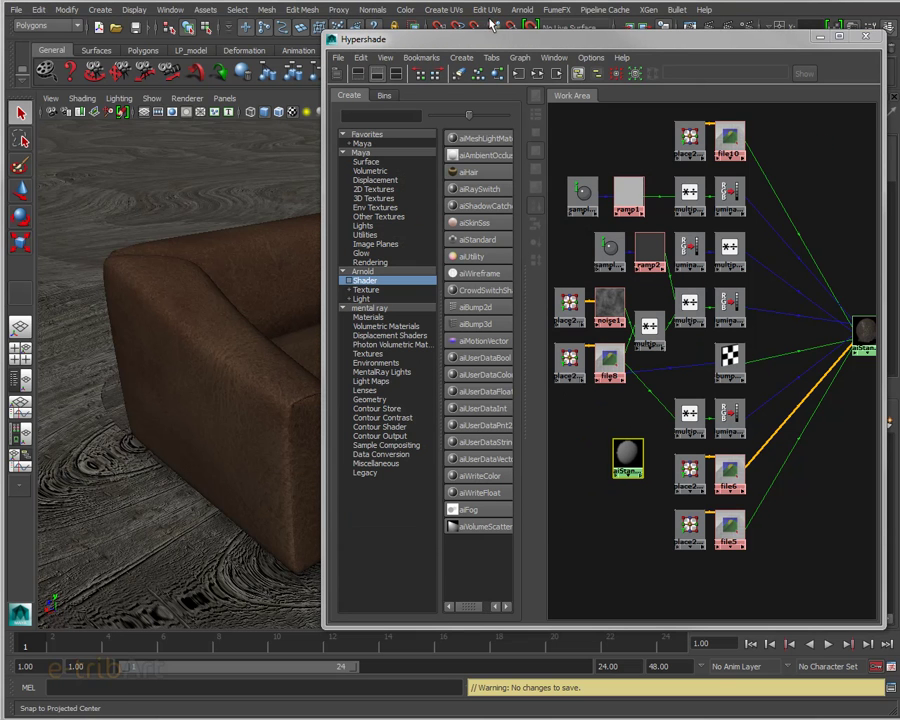
Step: Assign aiStandard5 to the sofa's arms, back cushion and seat cushion
mouse_move(481, 45)
mouse_down()
mouse_move(755, 80)
mouse_move(703, 69)
mouse_up()
click(192, 350)
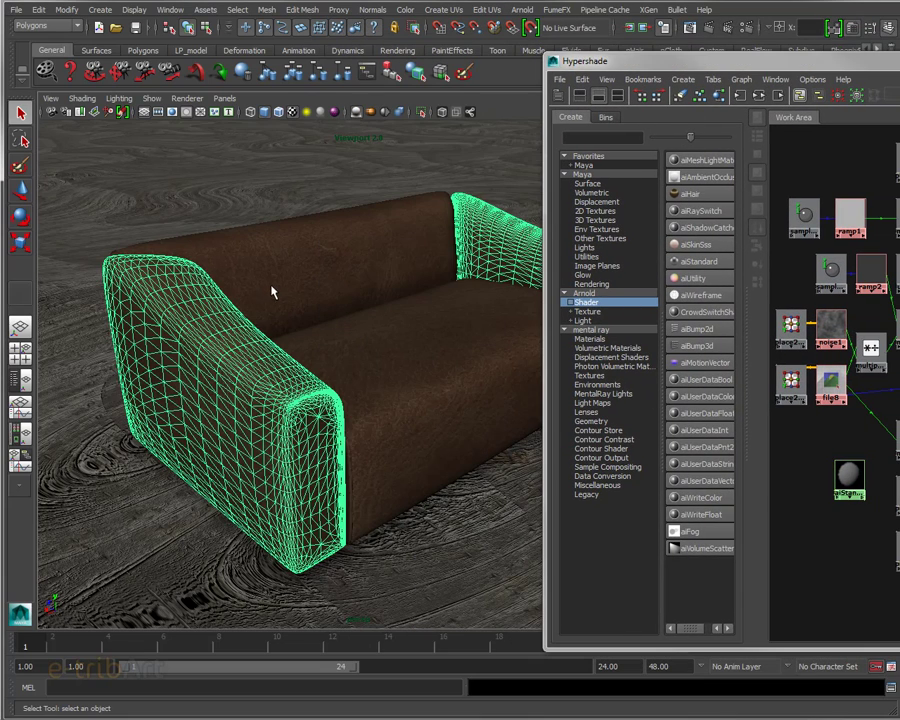
click(327, 311)
click(380, 372)
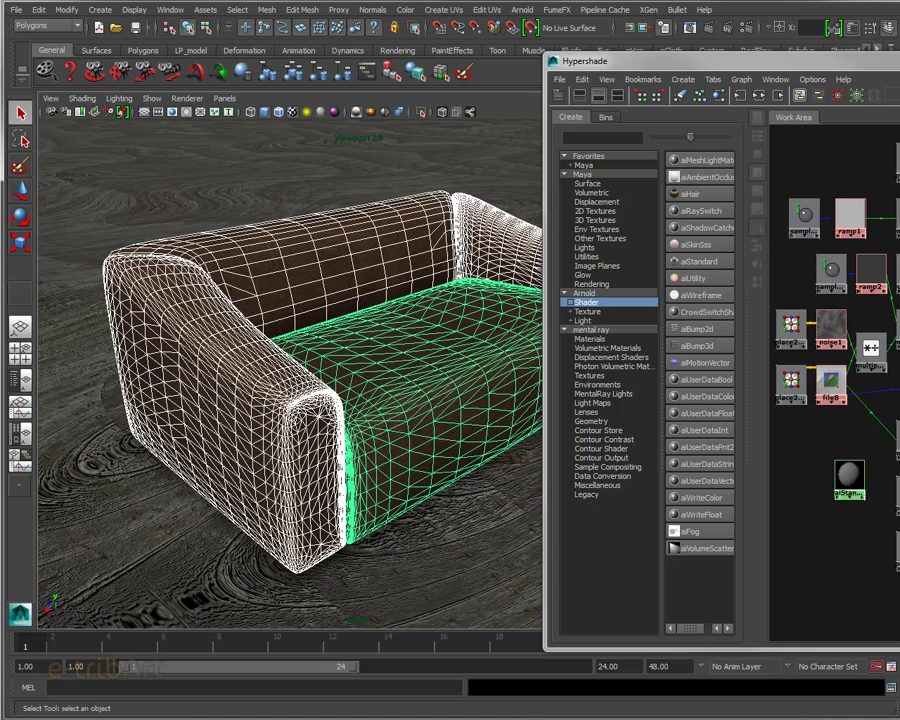
right_drag(849, 476, 840, 440)
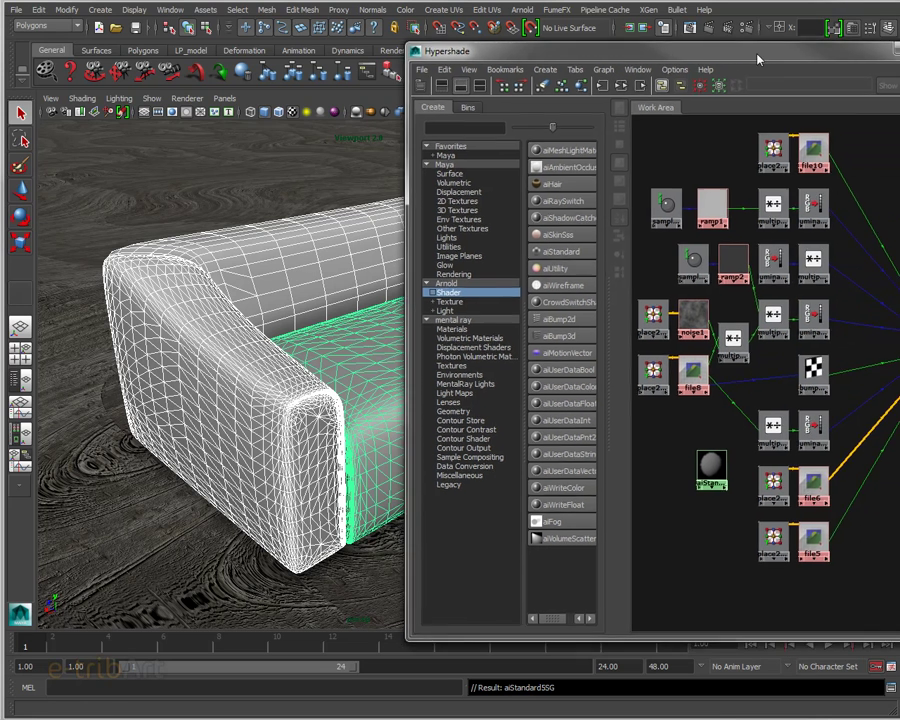
Step: Graph only the aiStandard5 network, select the shader and show its attributes
drag(897, 62, 737, 46)
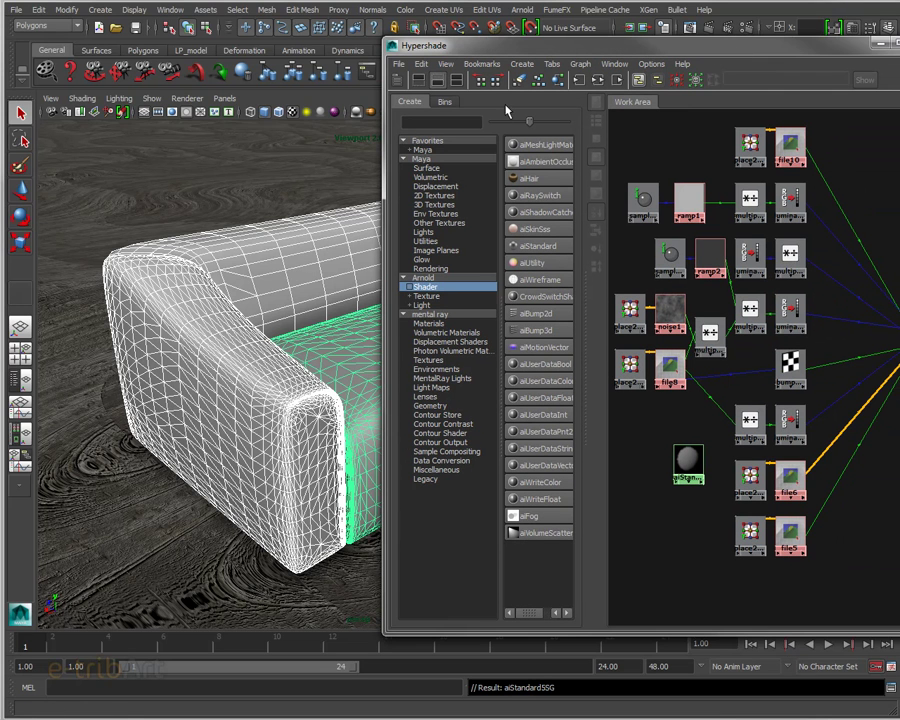
click(638, 79)
scroll(735, 287, down, 3)
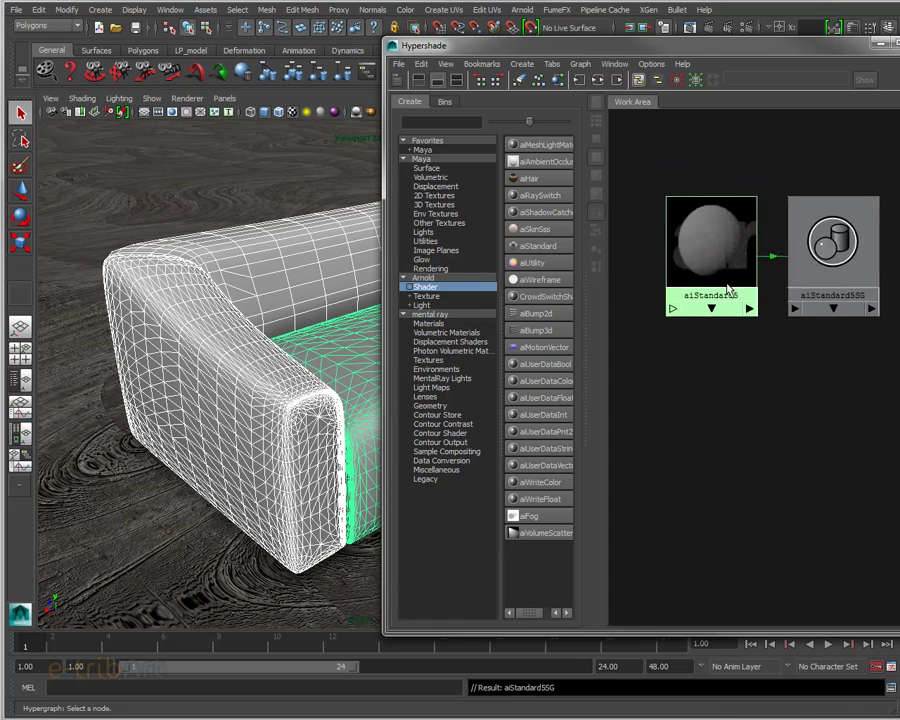
alt+middle_drag(733, 297, 811, 364)
click(811, 364)
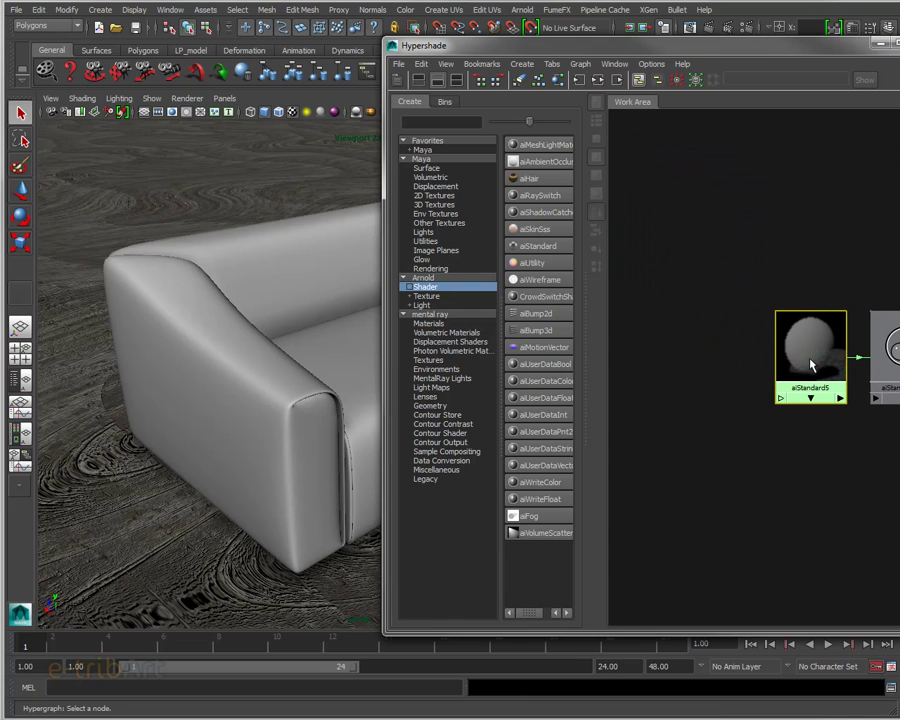
key(ctrl+a)
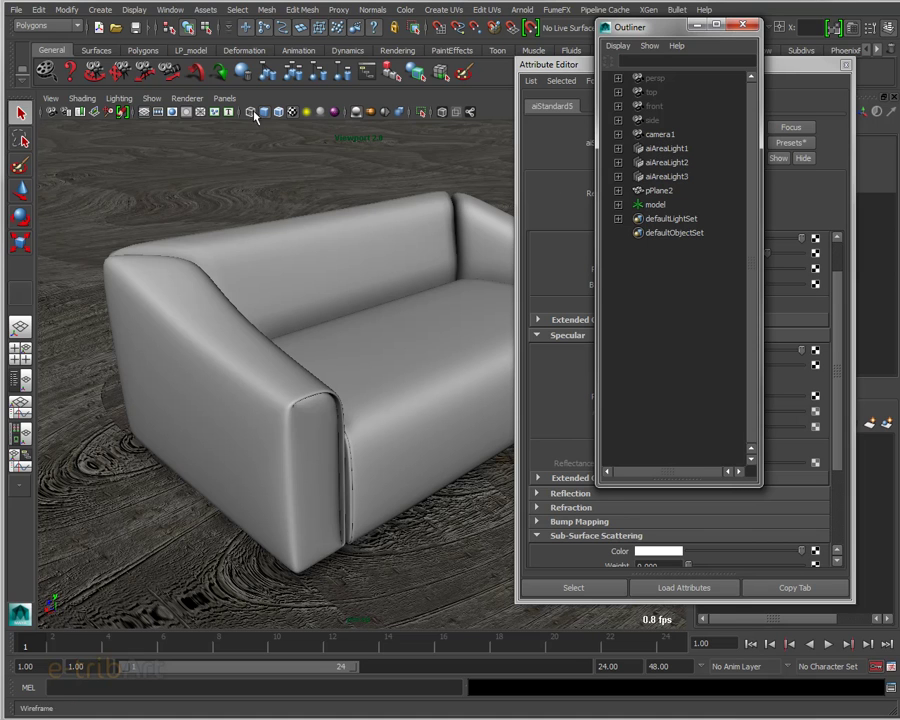
Step: Set the viewport to look through the persp camera
click(224, 98)
click(188, 98)
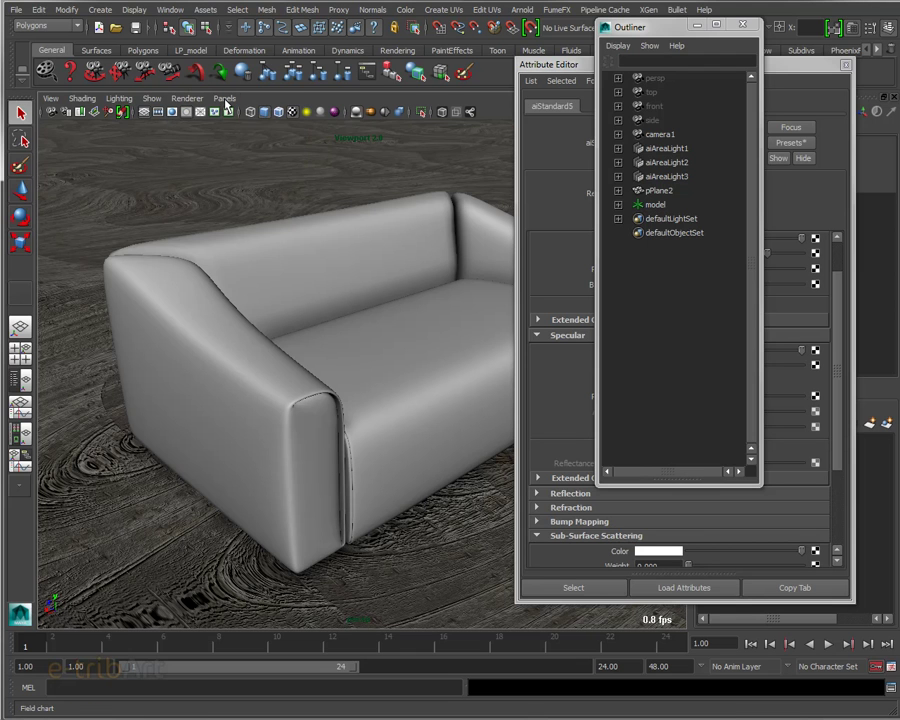
click(224, 98)
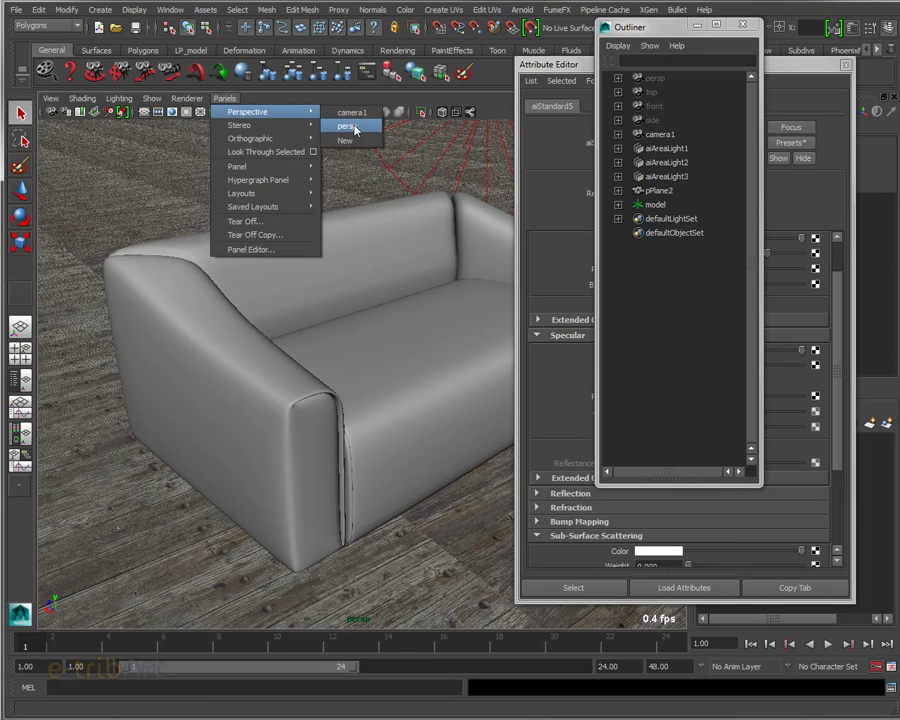
click(355, 128)
Step: Zoom out and orbit to inspect the sofa and three area lights from above
mouse_move(420, 214)
alt+mouse_down()
mouse_move(311, 251)
mouse_move(378, 227)
mouse_move(352, 235)
alt+mouse_up()
scroll(311, 251, down, 5)
scroll(314, 261, down, 2)
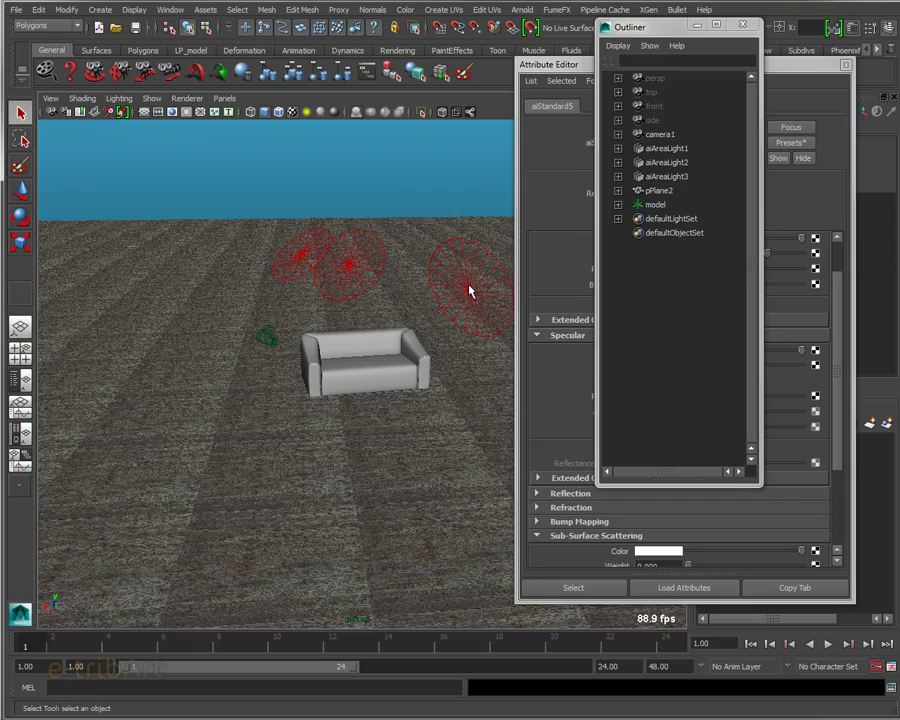
mouse_move(422, 291)
alt+mouse_down()
mouse_move(358, 358)
mouse_move(261, 348)
alt+mouse_up()
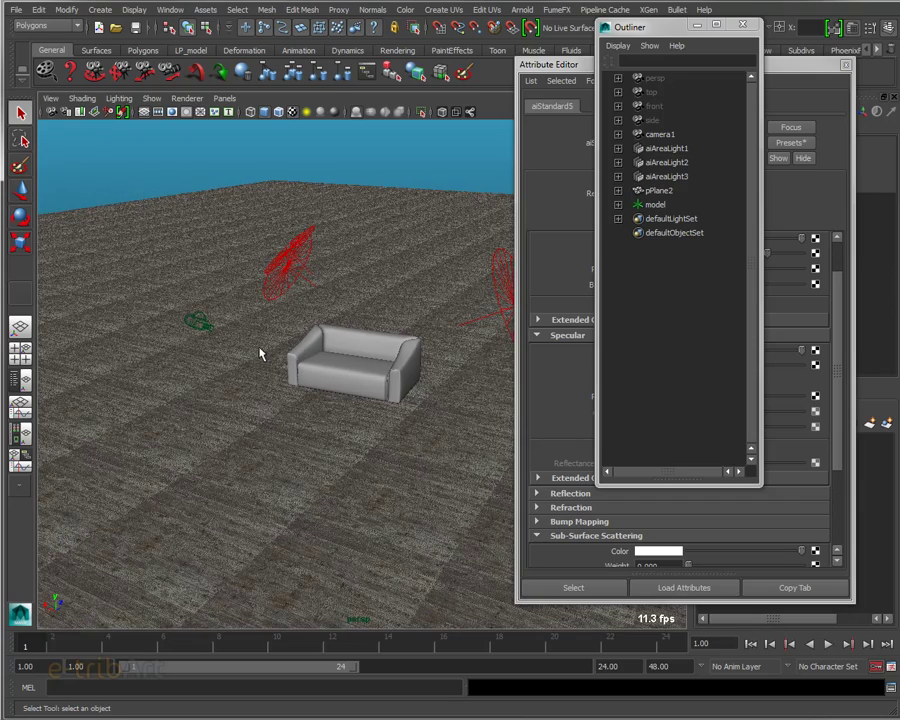
mouse_move(337, 368)
alt+mouse_down()
mouse_move(424, 358)
mouse_move(388, 362)
alt+mouse_up()
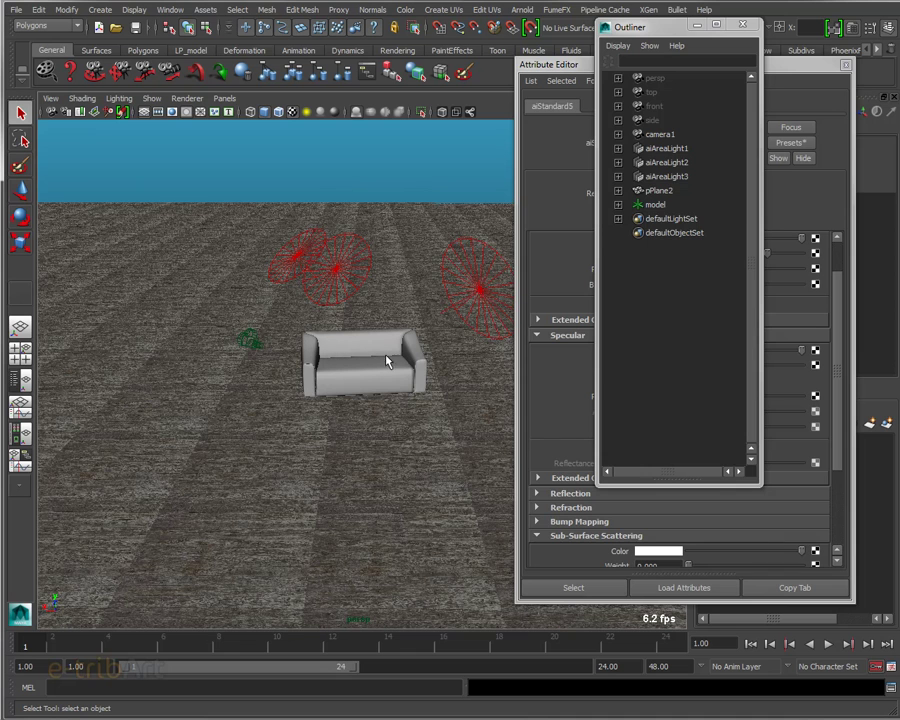
Step: Inspect the right, left and middle area lights' settings, including the middle light's colour
click(476, 287)
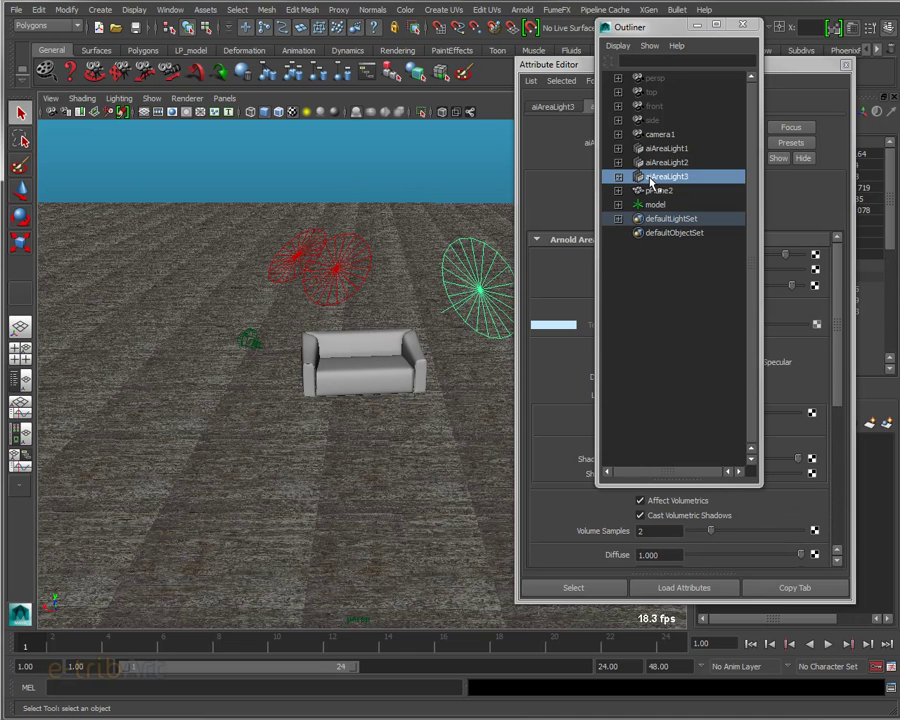
click(570, 70)
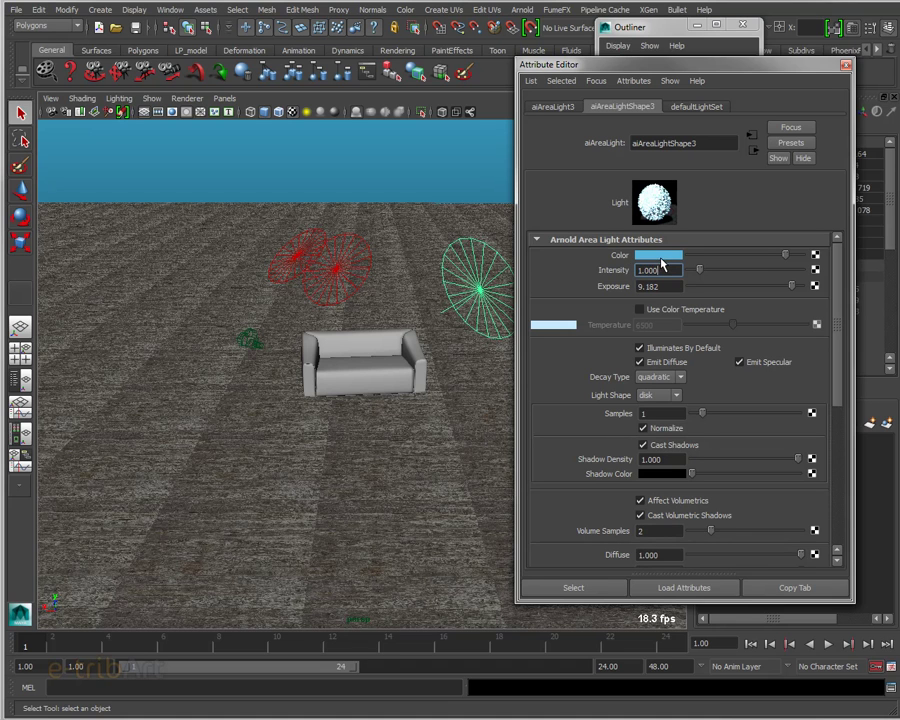
click(296, 262)
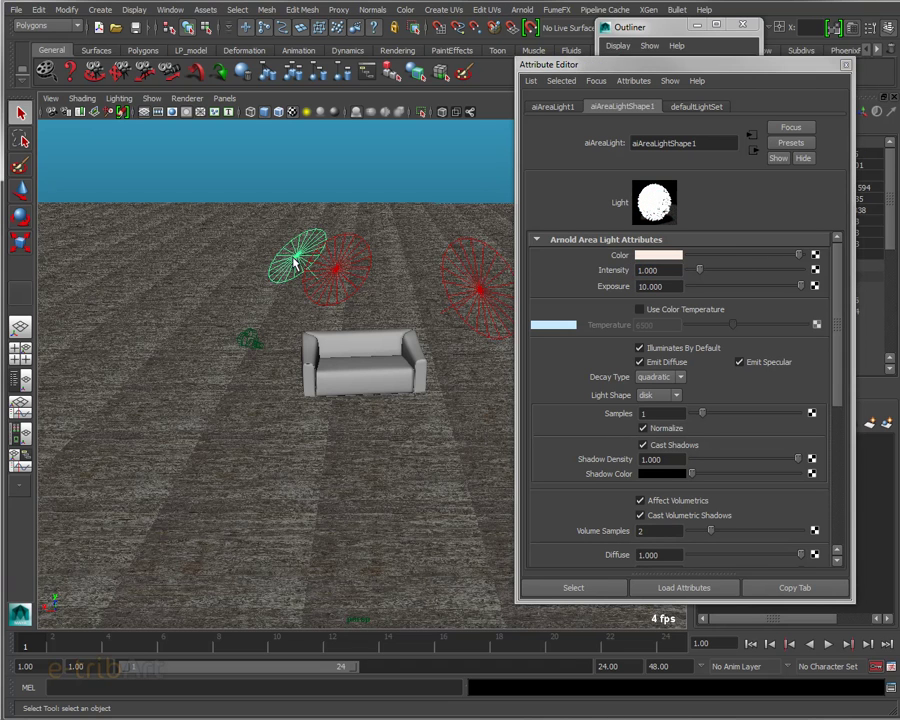
click(330, 273)
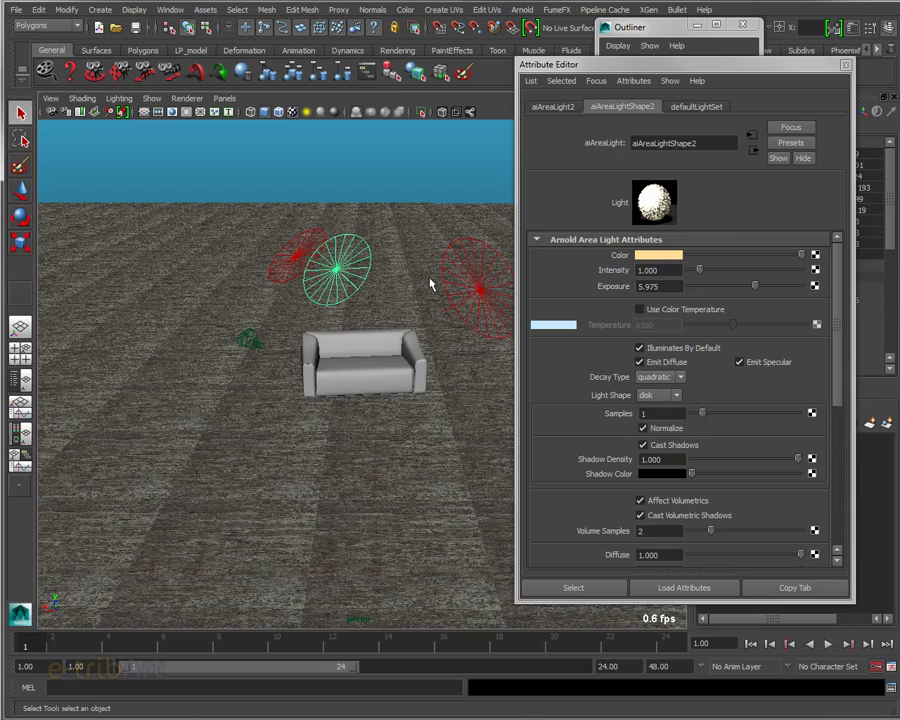
click(660, 256)
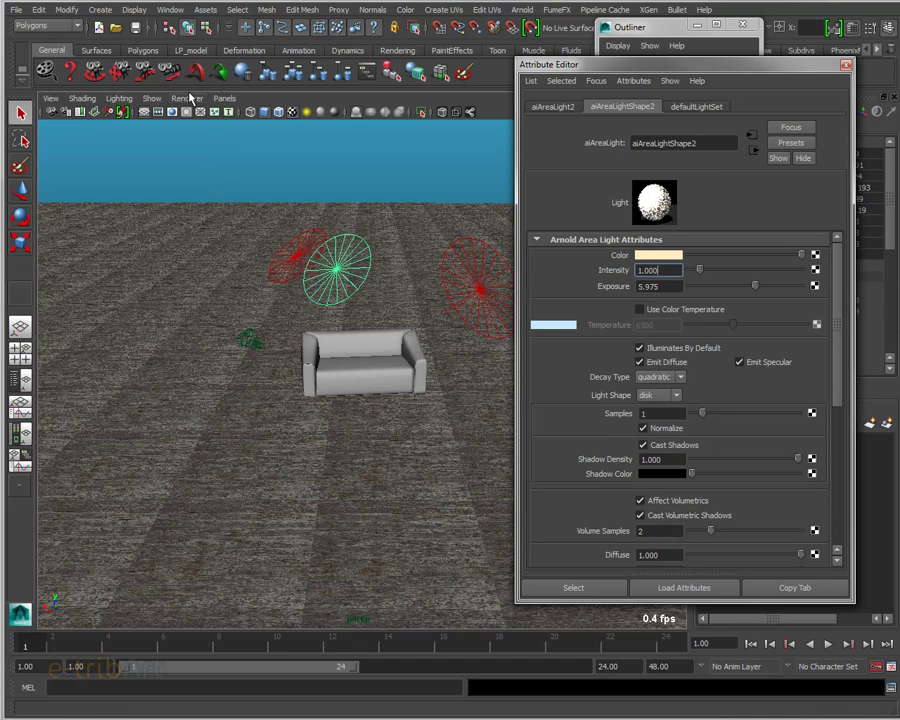
Step: View the sofa through camera1 with the Viewport 2.0 renderer
click(232, 99)
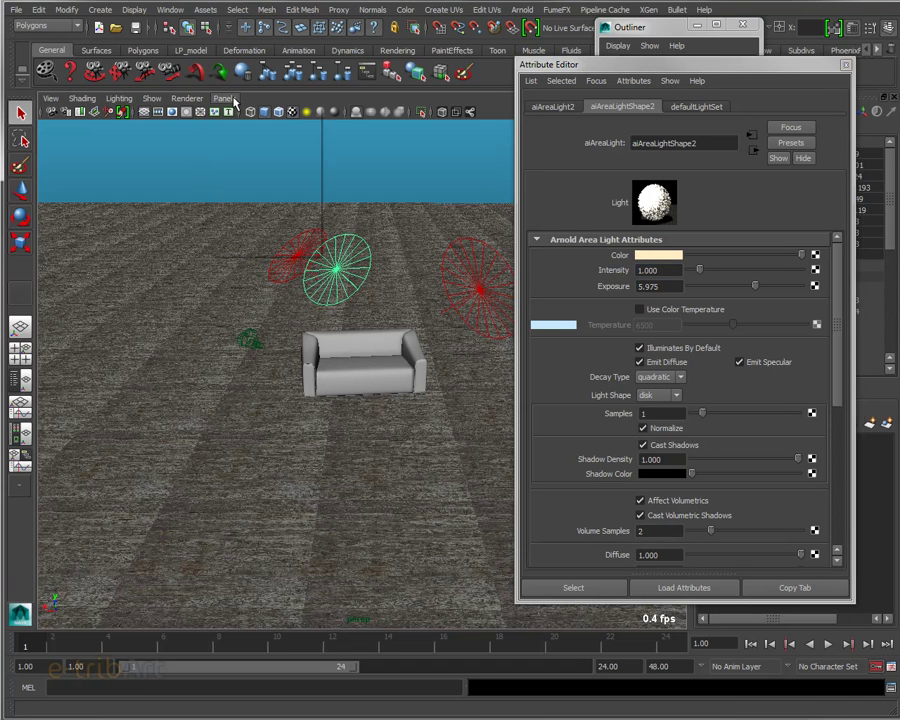
click(342, 118)
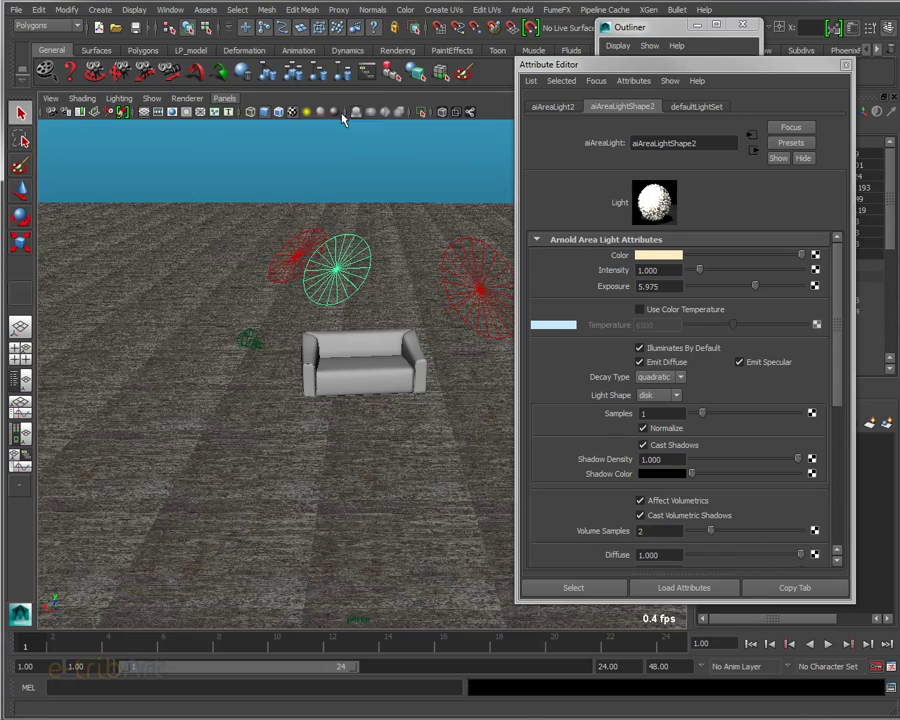
click(187, 98)
click(190, 148)
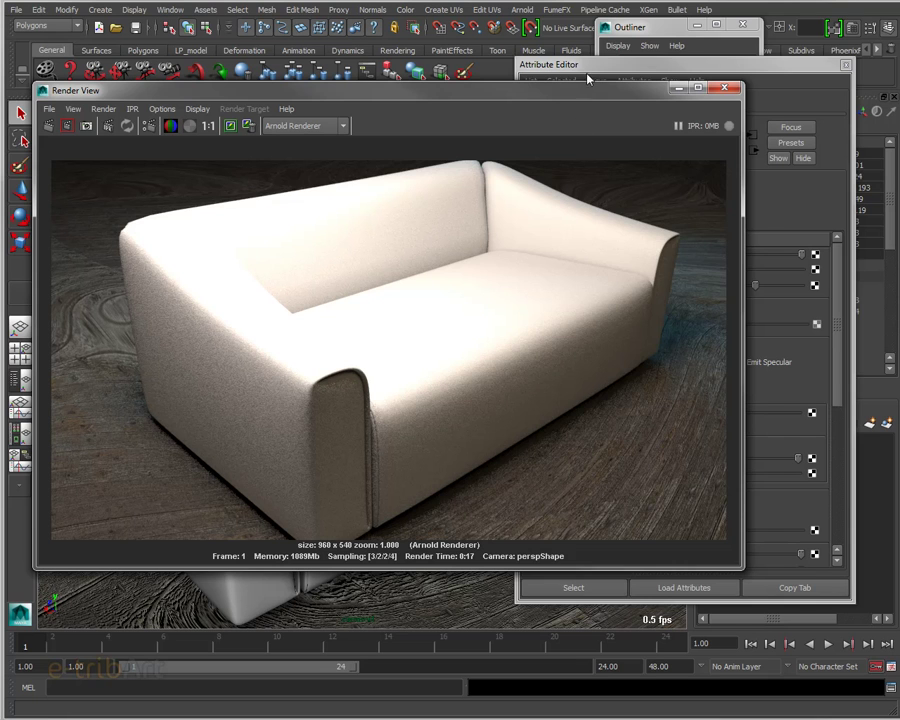
Step: Load the sofa's aiStandard5 material and rename it Mat_cuir_canape
drag(592, 66, 622, 58)
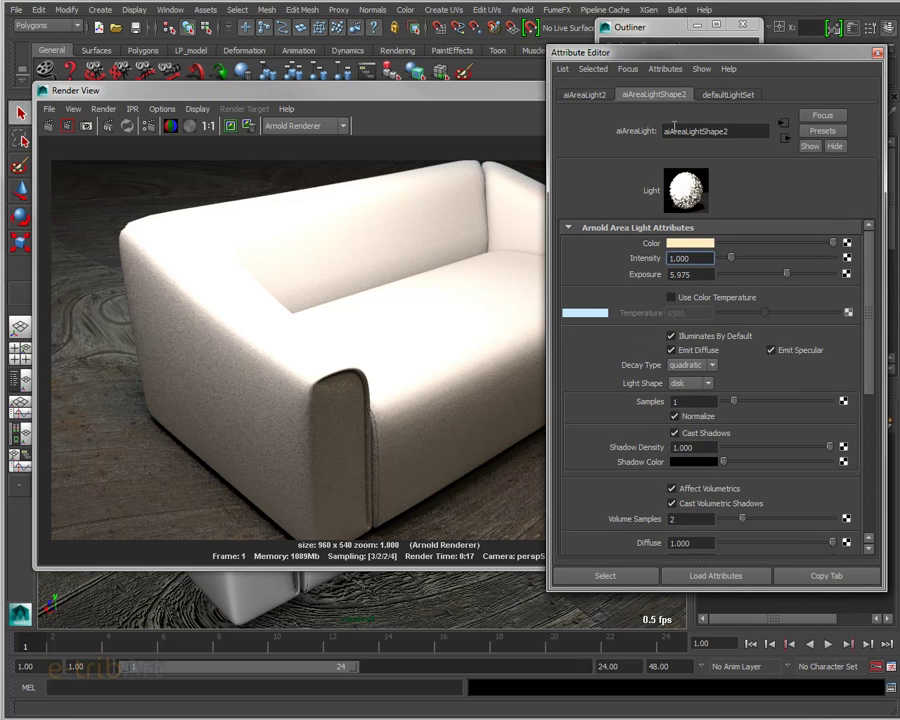
click(248, 598)
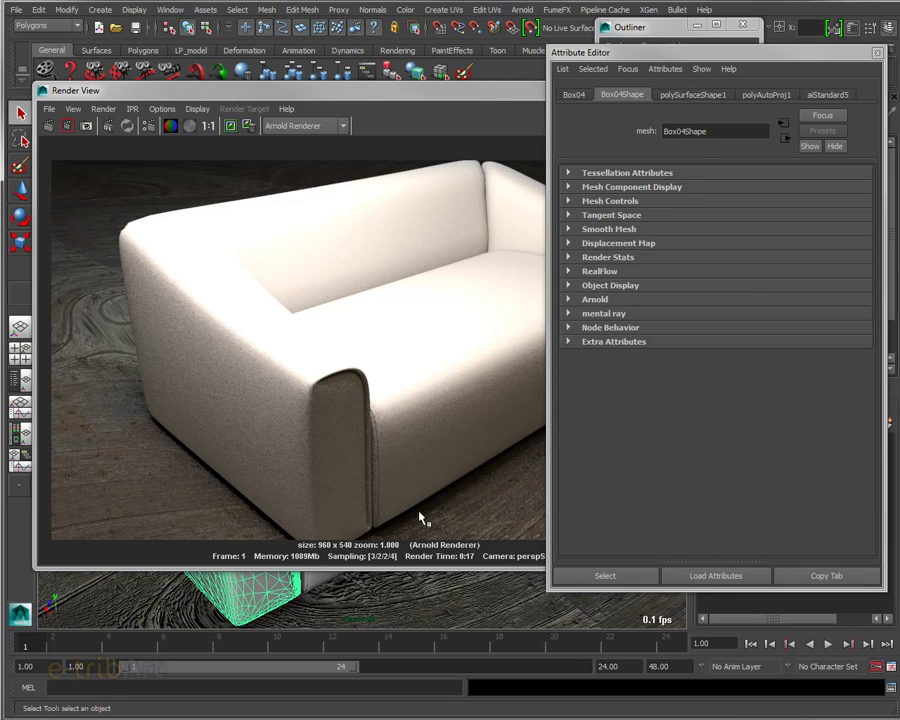
click(827, 94)
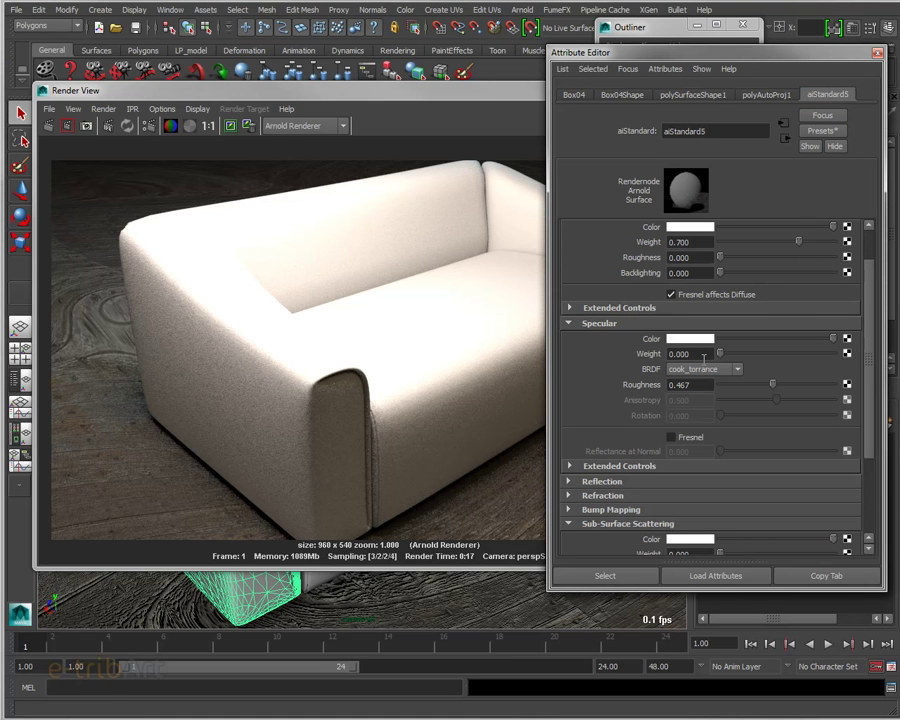
drag(768, 131, 599, 131)
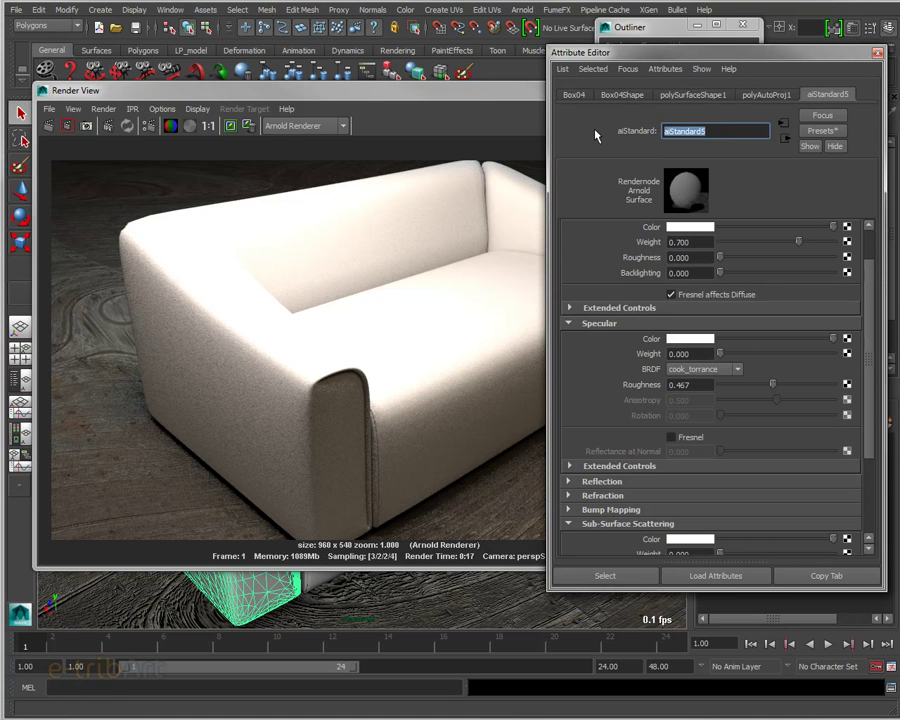
text(Mat_cuir)
text(_canape)
key(Return)
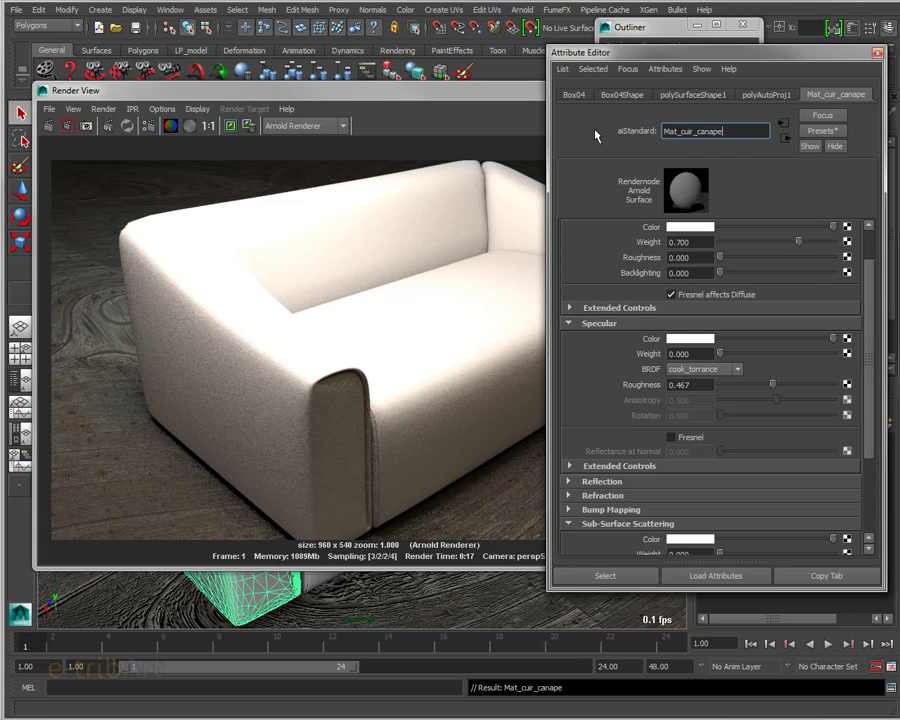
scroll(780, 297, up, 2)
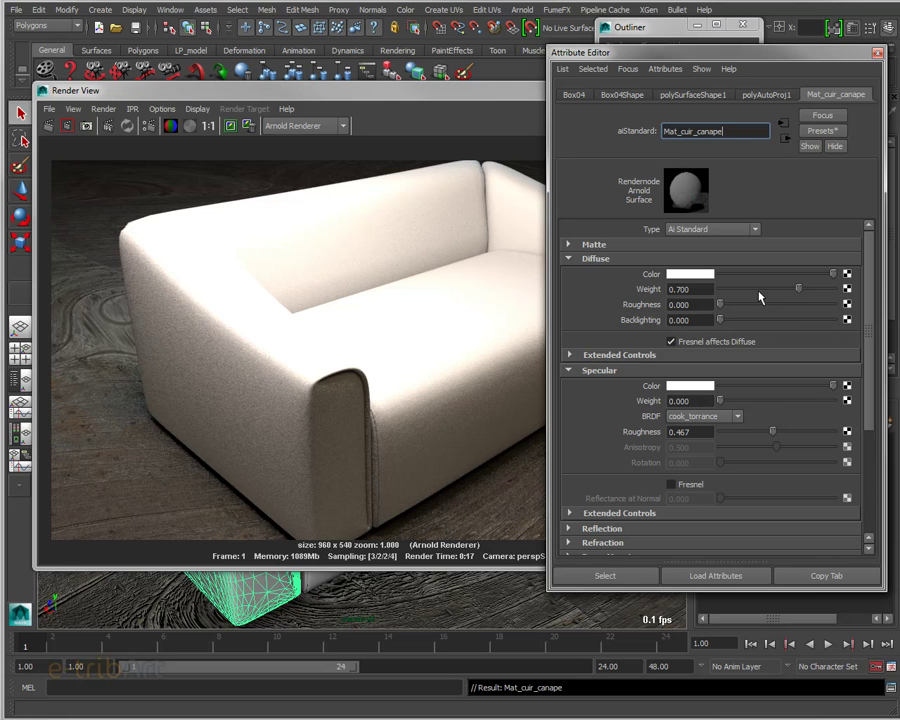
Step: Collapse Specular, Sub-Surface Scattering and Diffuse, then reopen Diffuse and Bump Mapping
click(612, 371)
click(596, 430)
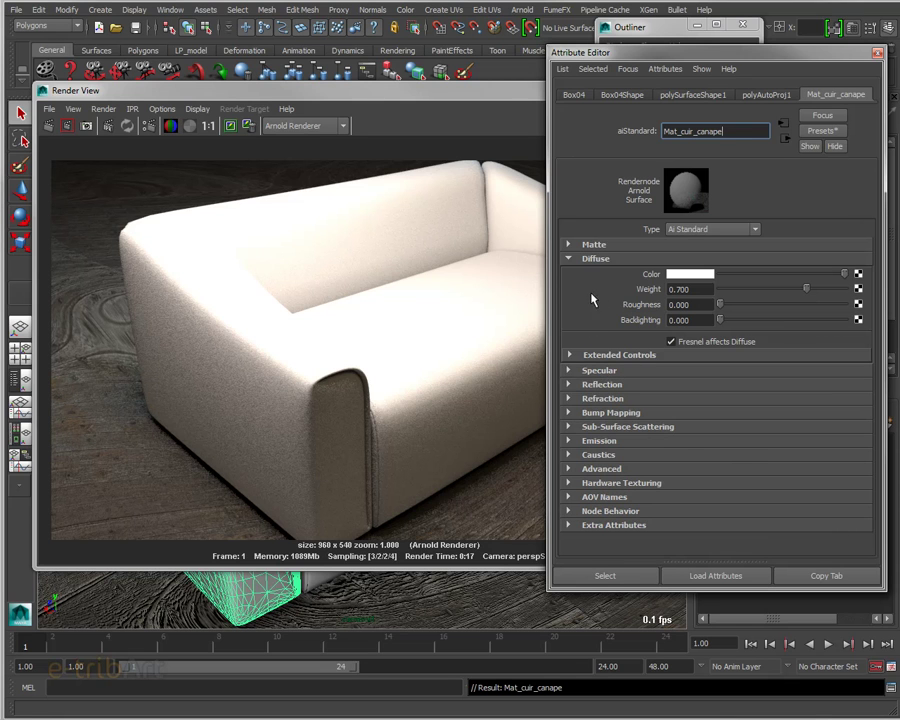
click(596, 259)
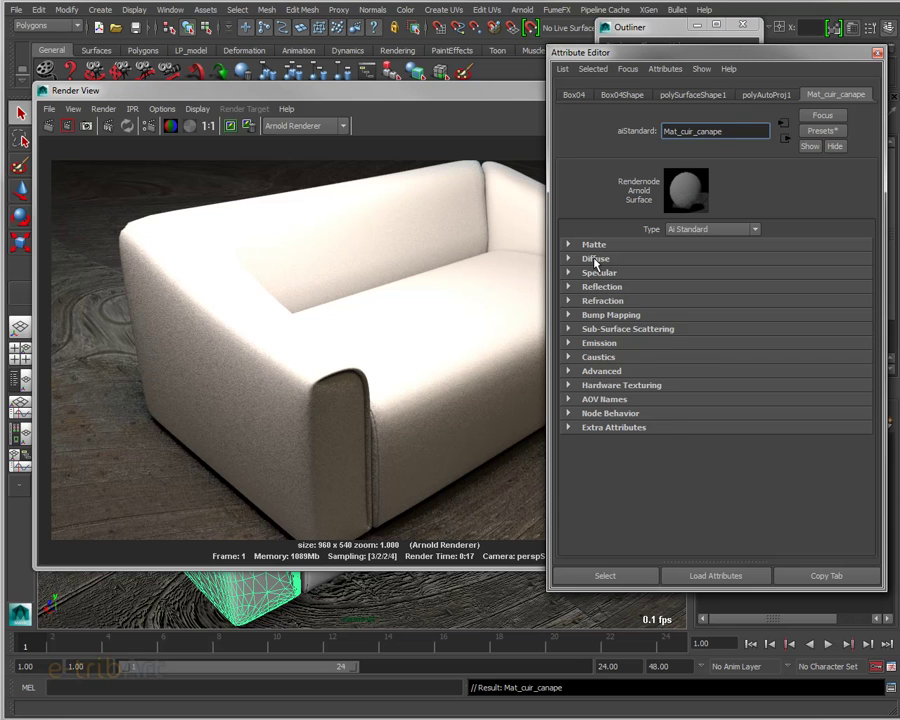
click(595, 260)
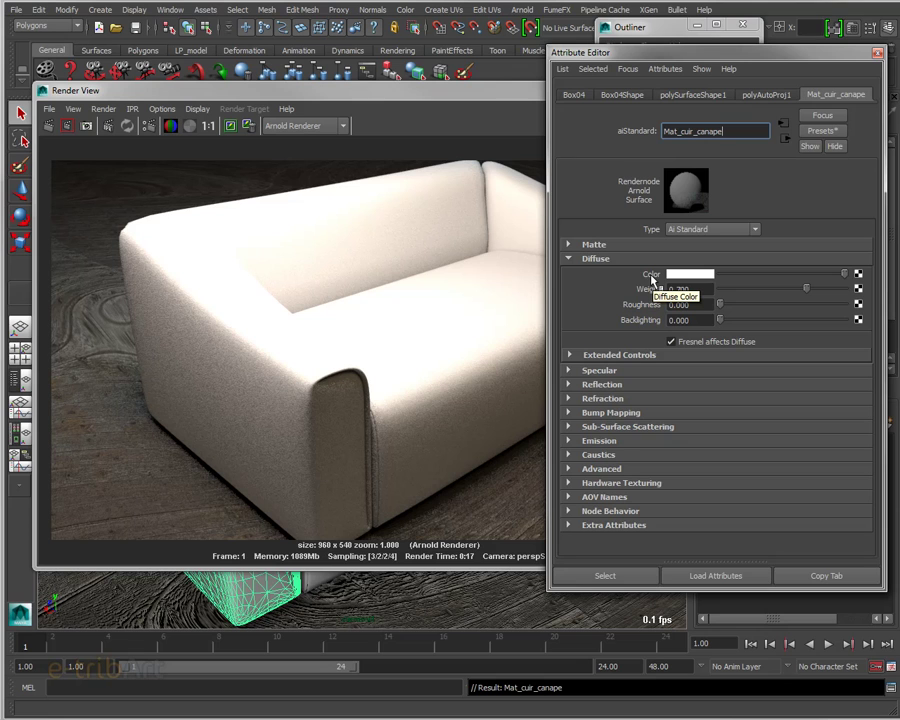
click(600, 414)
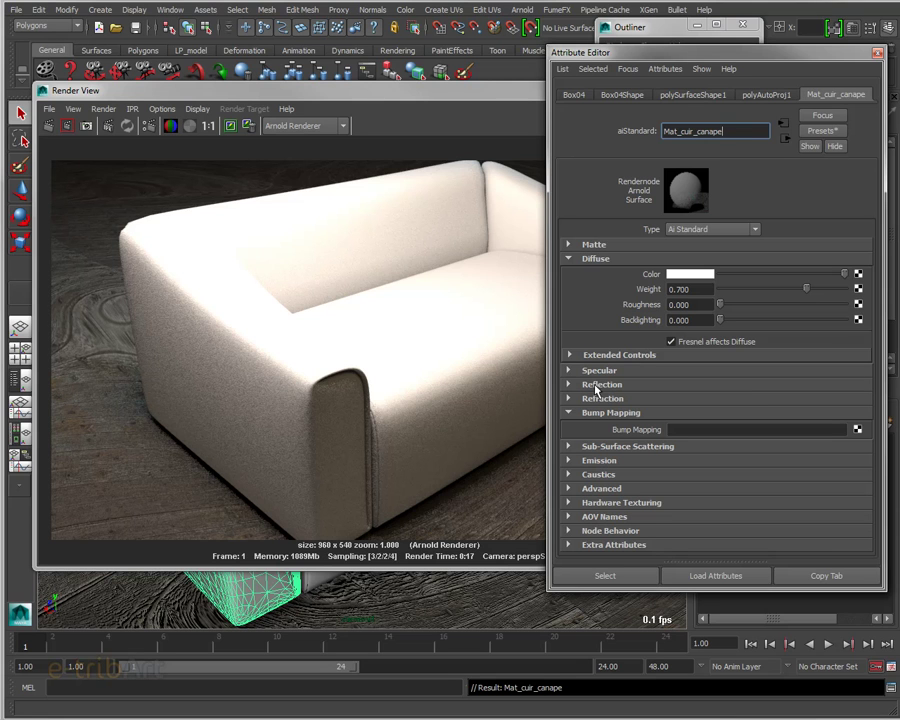
Step: Expand the Reflection and Specular sections of Mat_cuir_canape's attributes
click(572, 384)
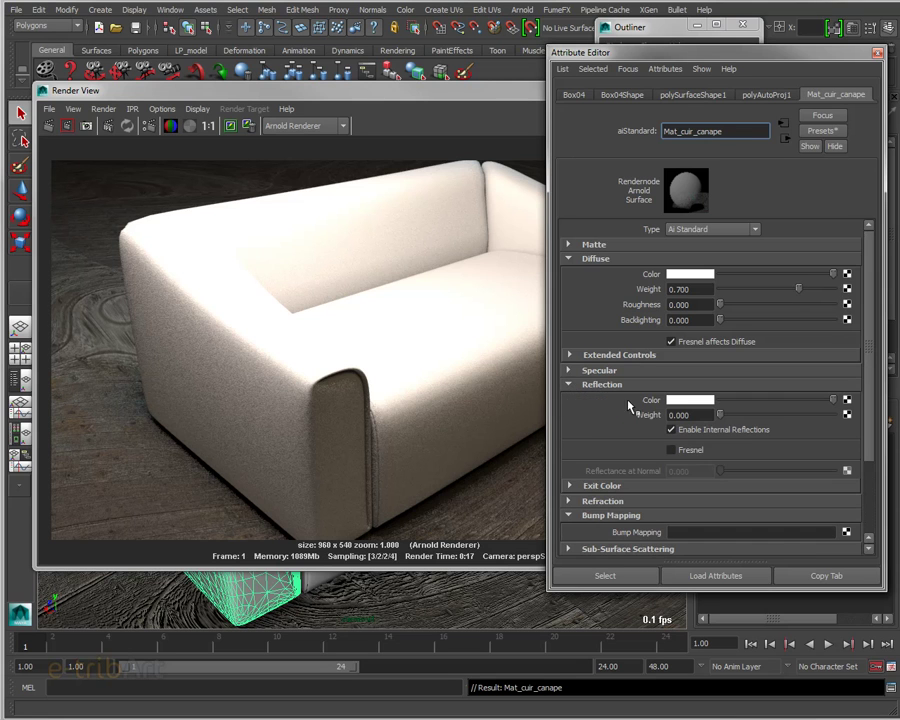
click(574, 372)
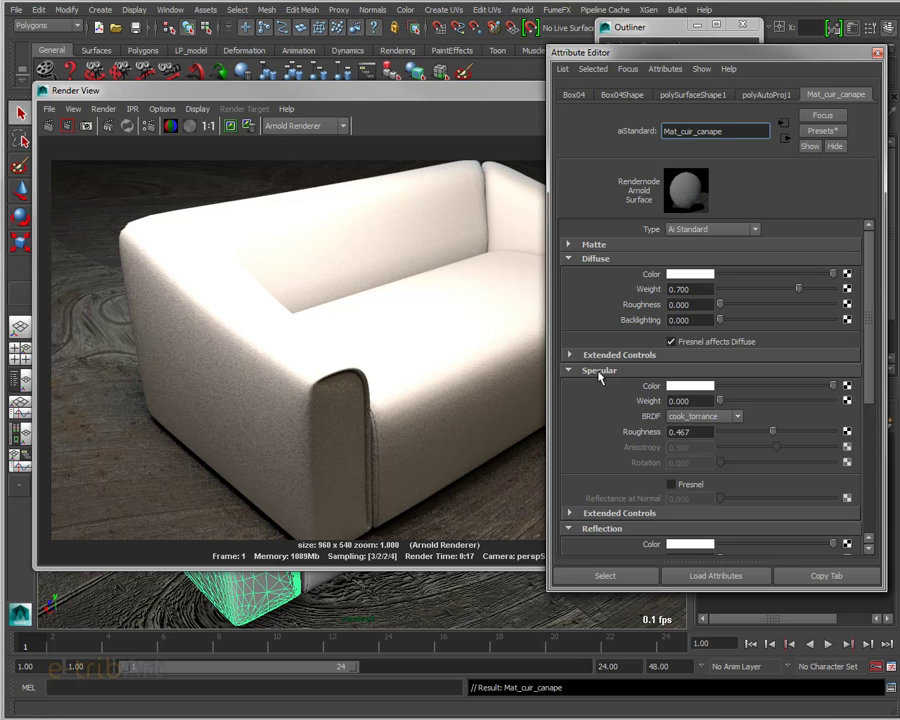
drag(865, 370, 857, 424)
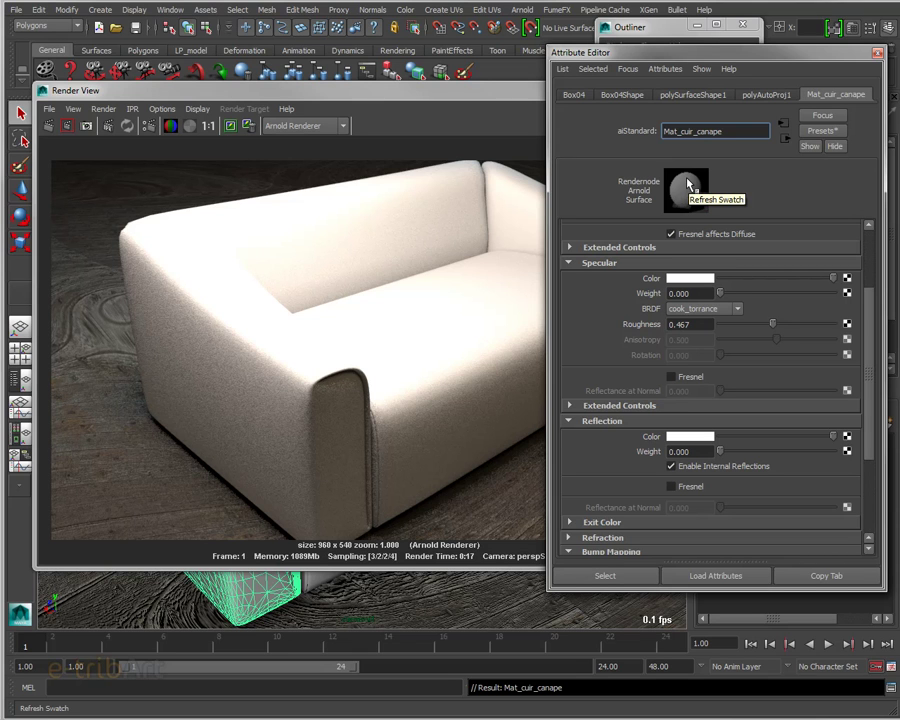
Step: Refresh the Mat_cuir_canape swatch to re-render its preview sphere
click(687, 183)
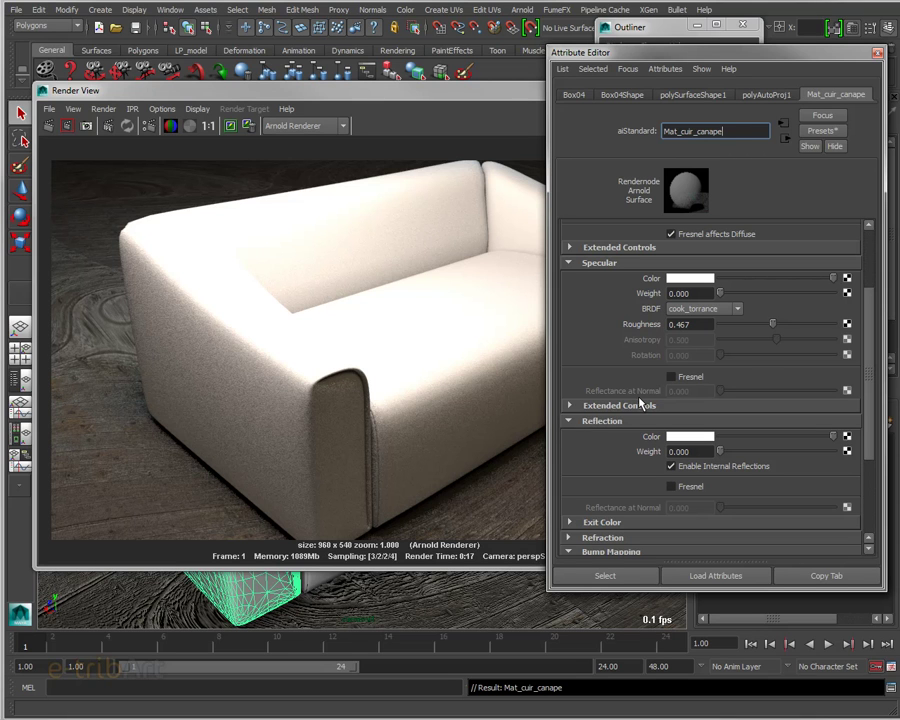
Step: Scroll through Mat_cuir_canape's Attribute Editor to review its specular and reflection settings
mouse_move(869, 366)
mouse_down()
mouse_move(871, 312)
mouse_move(871, 323)
mouse_up()
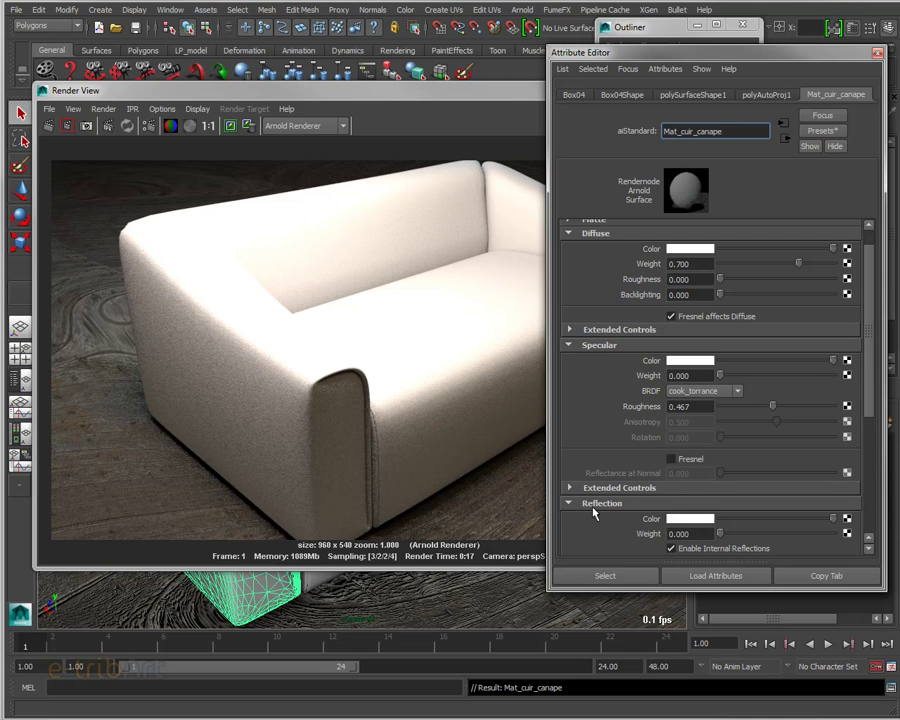
scroll(838, 492, down, 2)
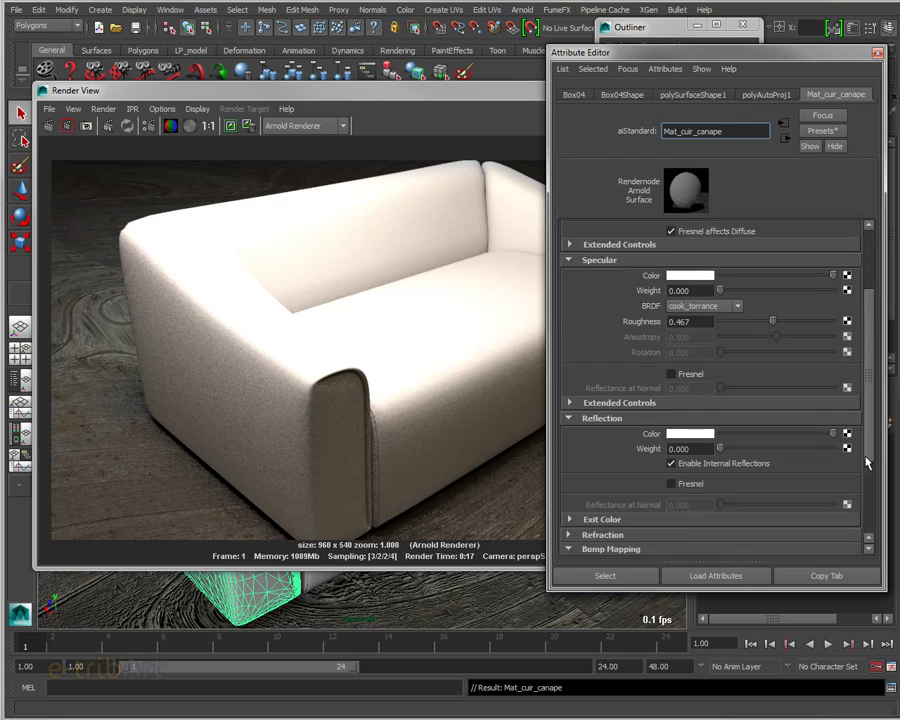
scroll(845, 503, down, 3)
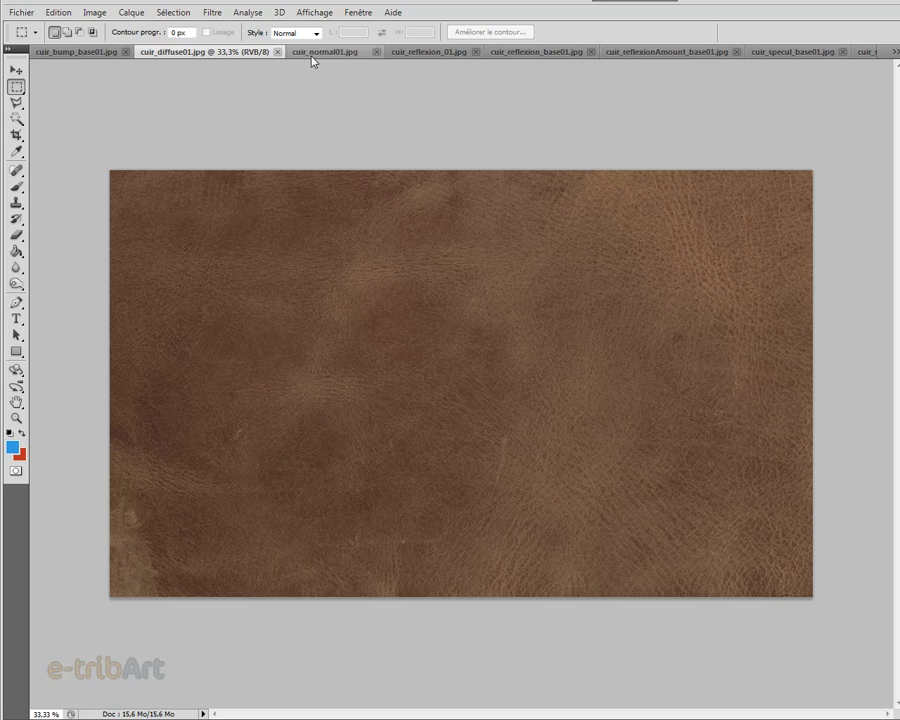
click(62, 52)
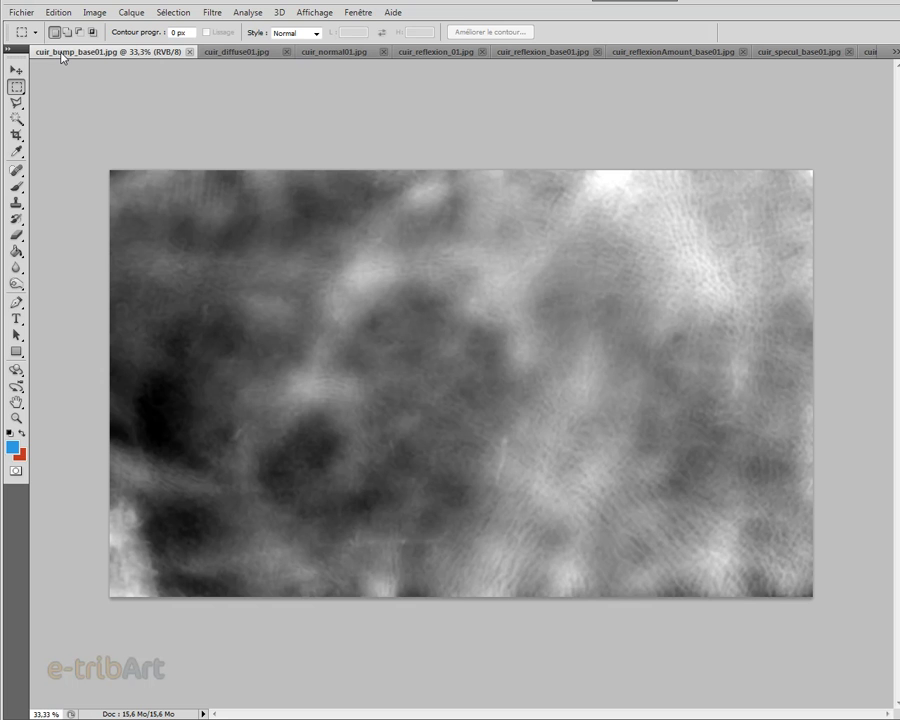
click(227, 55)
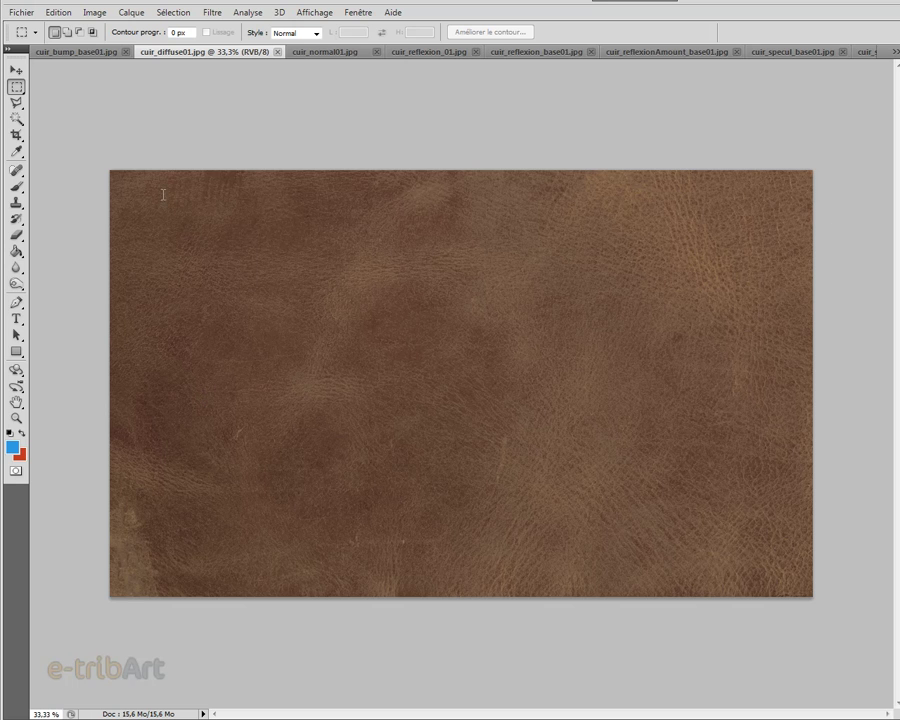
click(72, 58)
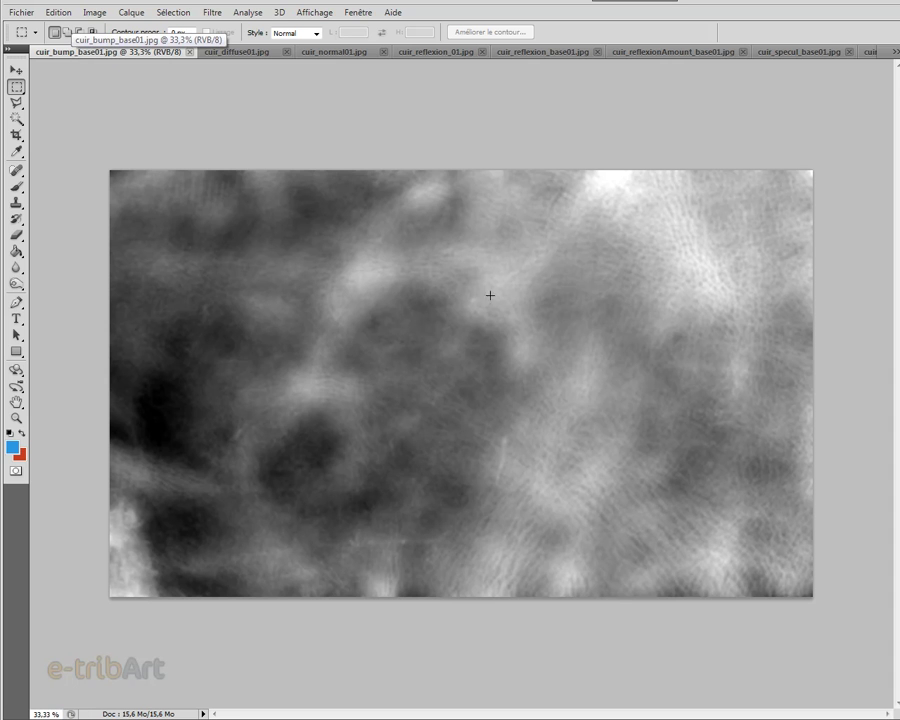
click(240, 52)
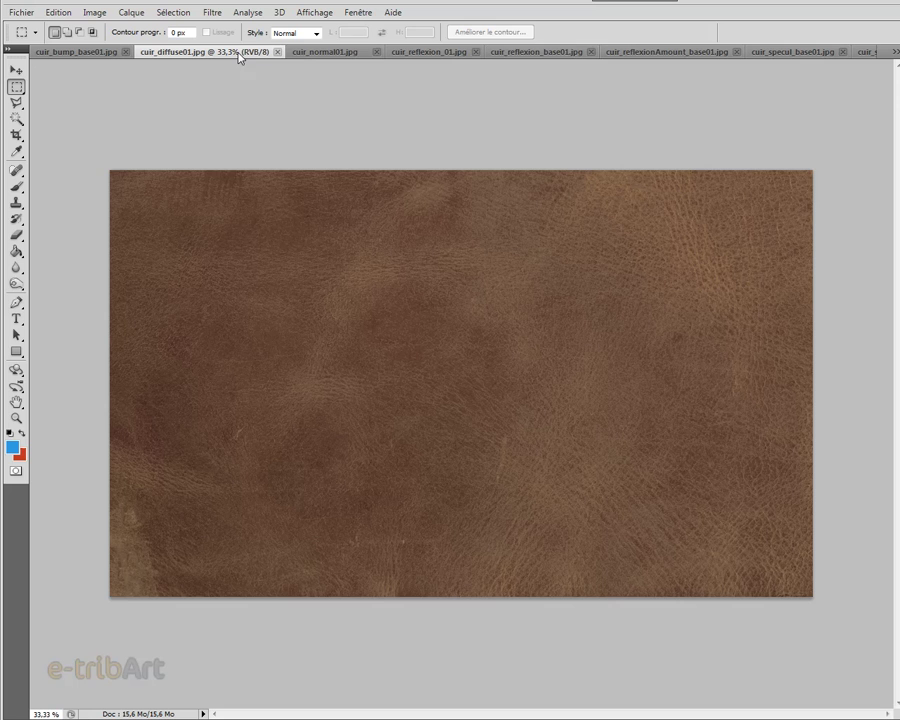
click(90, 52)
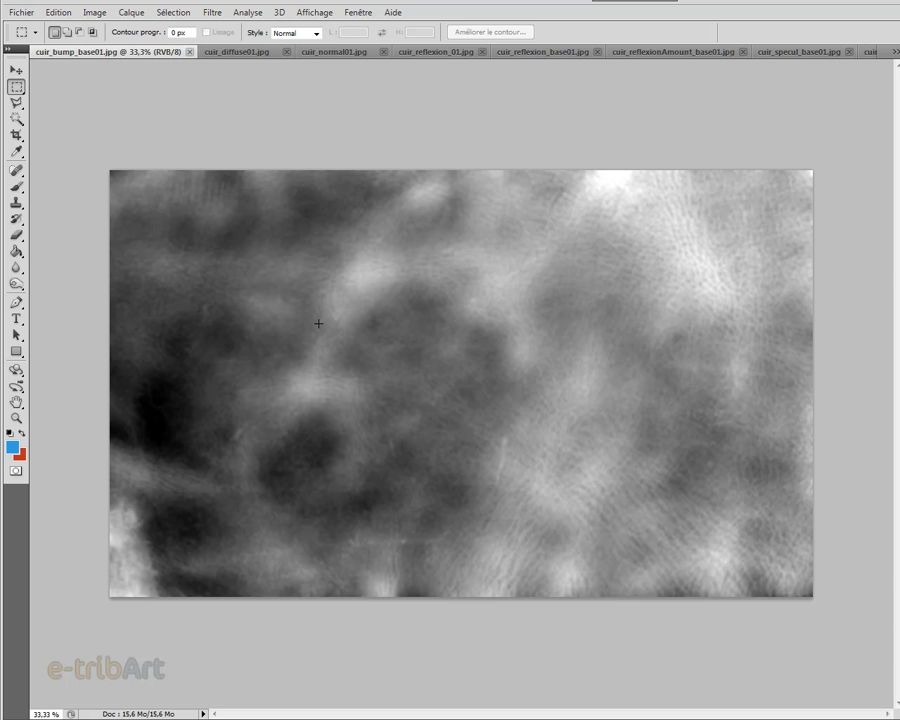
click(224, 56)
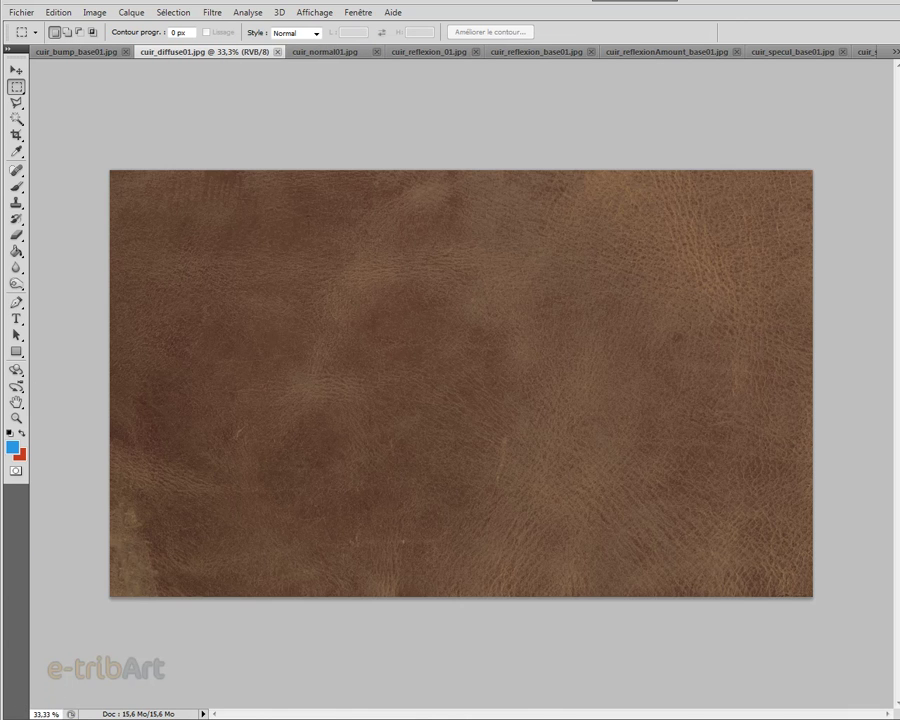
Step: Compare the normal, reflection and diffuse leather textures, ending on cuir_reflexion_base01.jpg
click(325, 55)
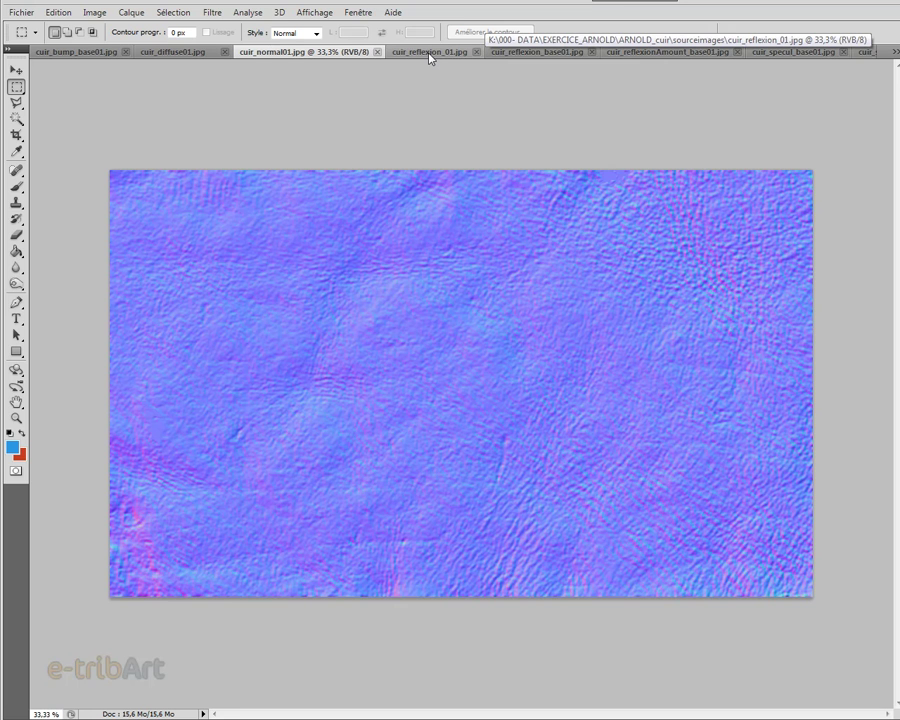
click(522, 53)
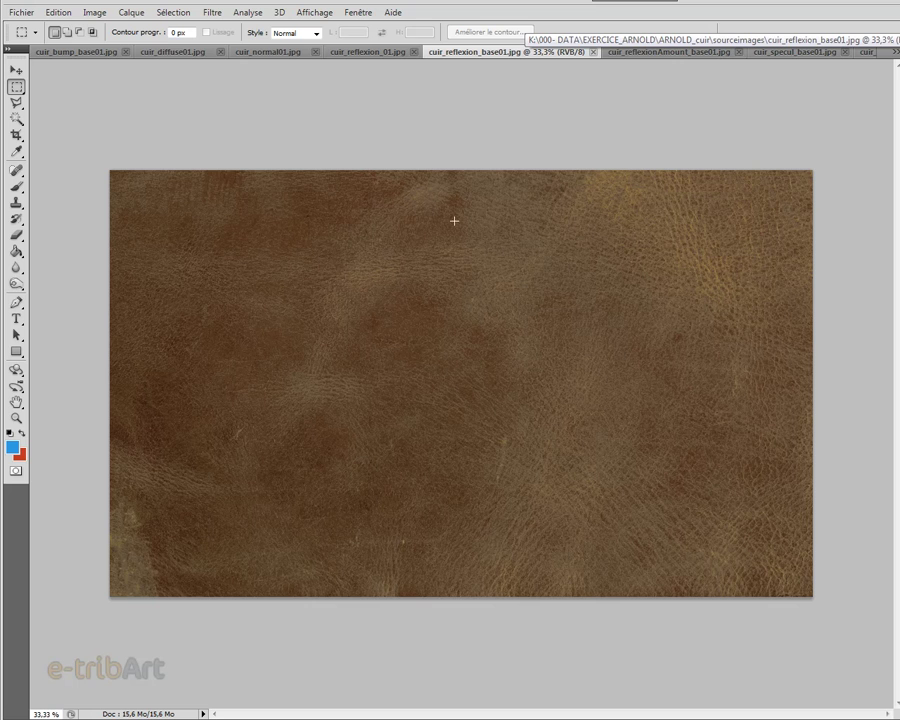
click(172, 56)
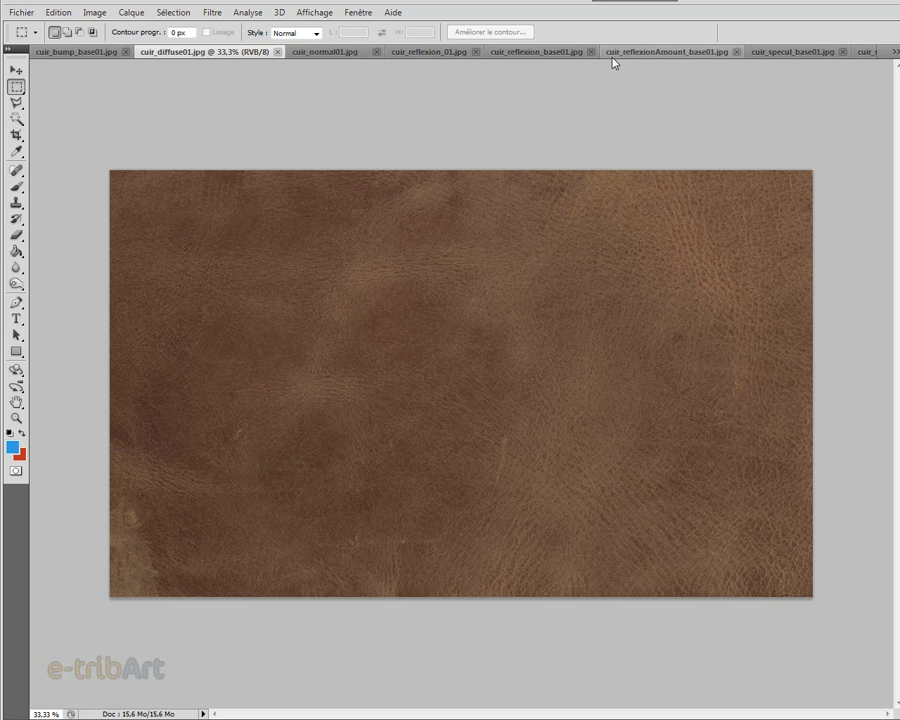
click(537, 52)
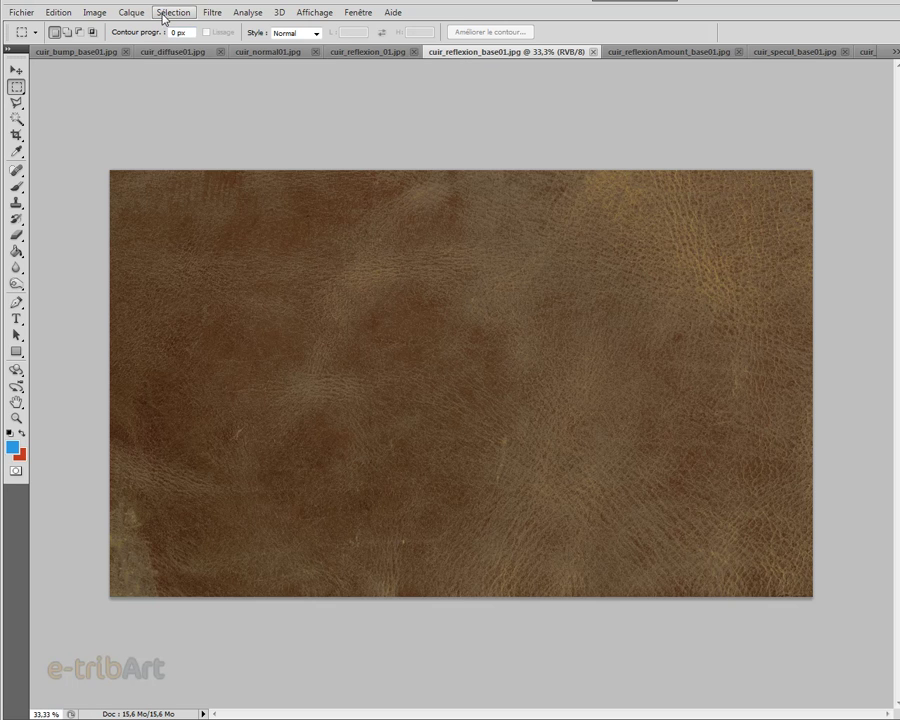
Step: Apply a Teinte/Saturation adjustment raising cuir_reflexion_base01.jpg's Luminosité to +13
click(163, 14)
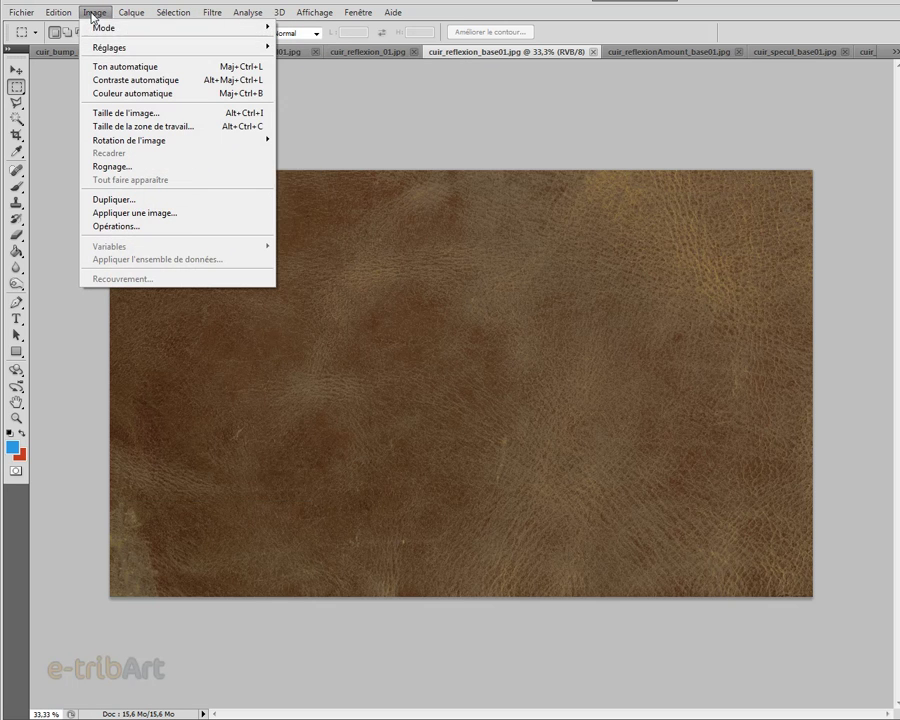
mouse_move(110, 47)
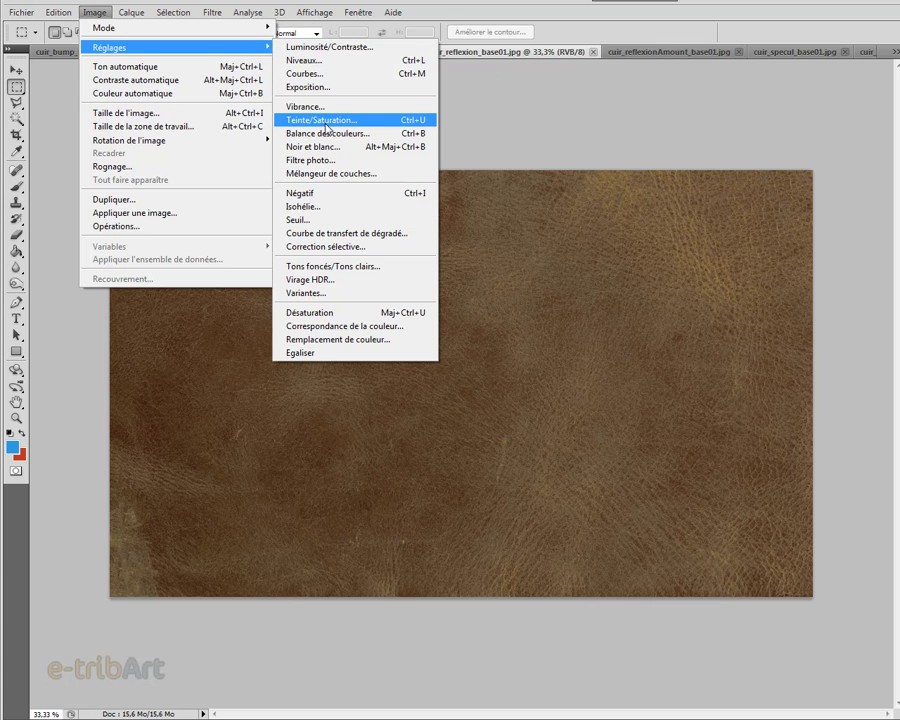
click(325, 121)
drag(642, 434, 648, 437)
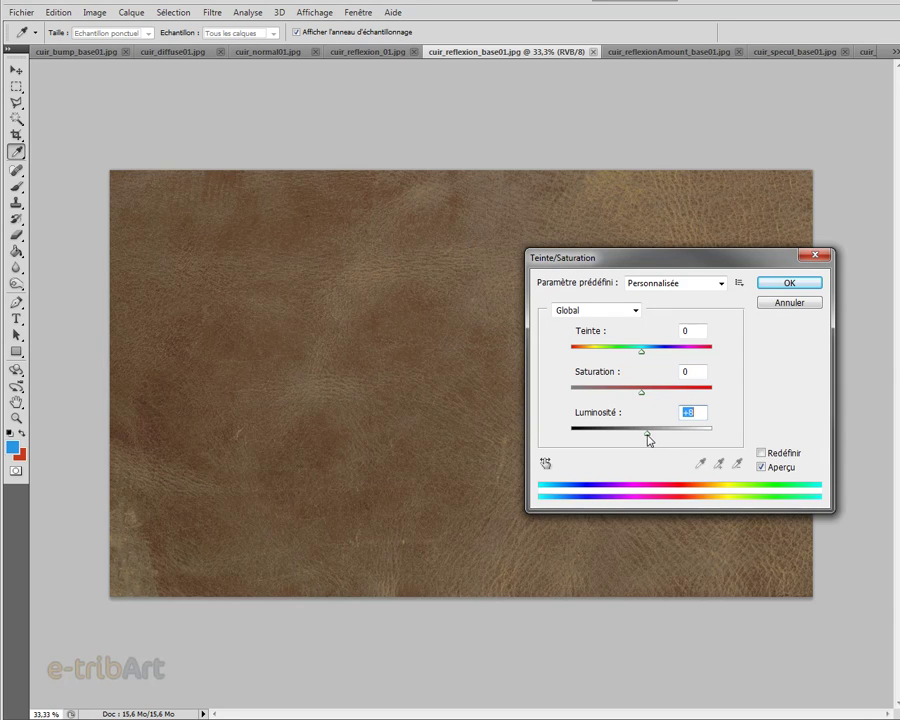
click(777, 285)
key(m)
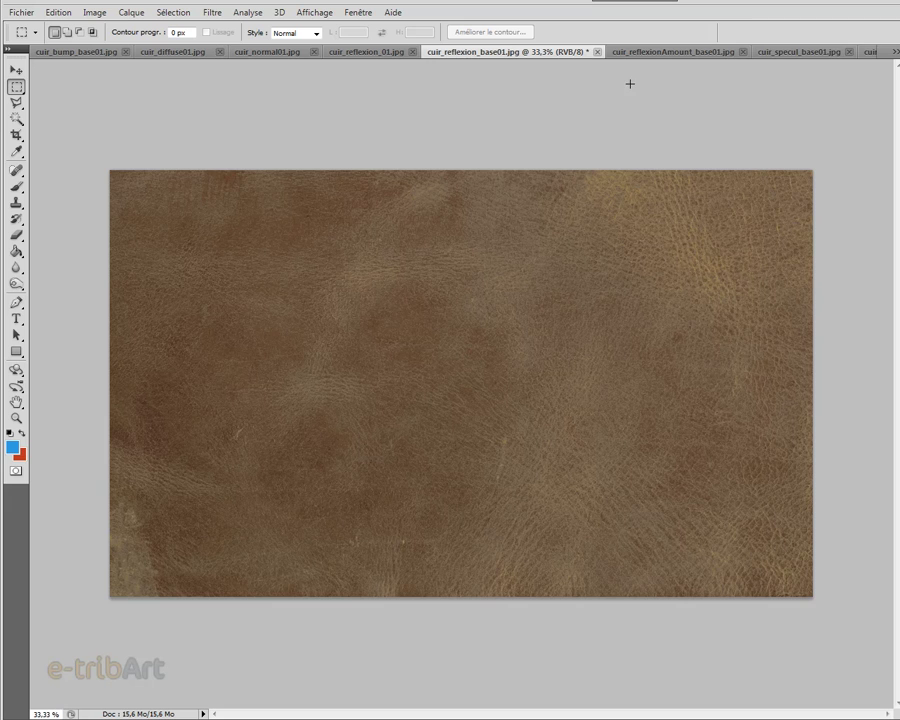
Step: Review cuir_specul_base01.jpg and cuir_bump_base01.jpg, then display cuir_reflexionAmount_base01.jpg
click(788, 59)
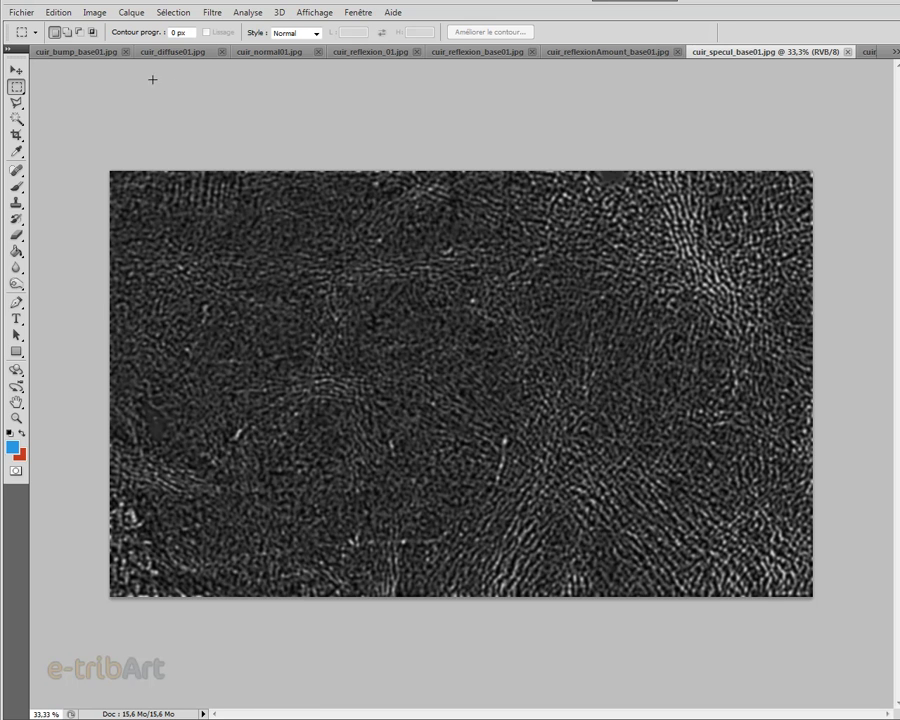
click(70, 53)
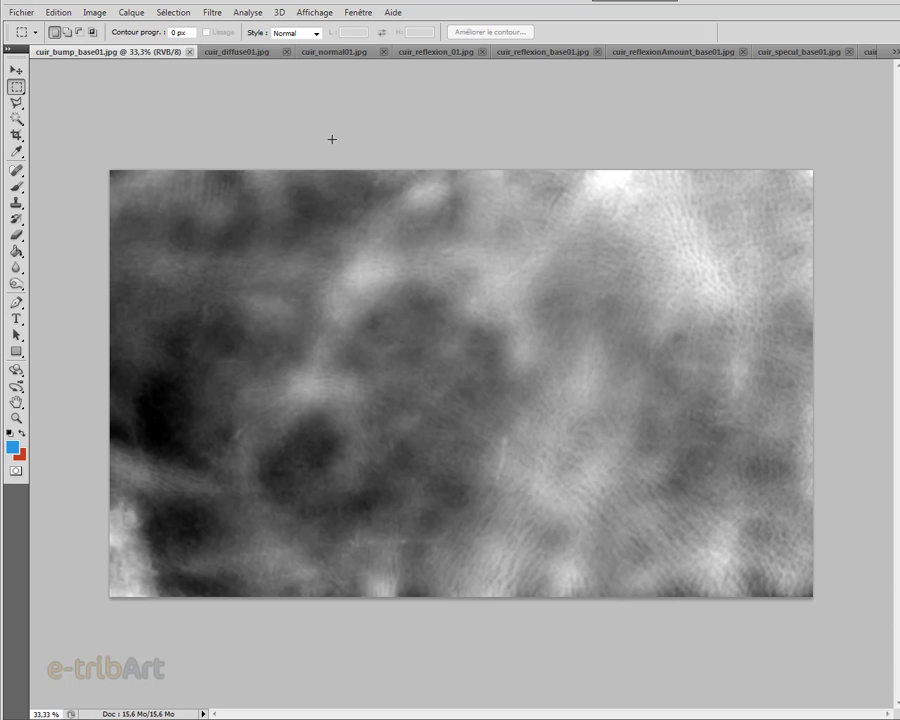
click(645, 58)
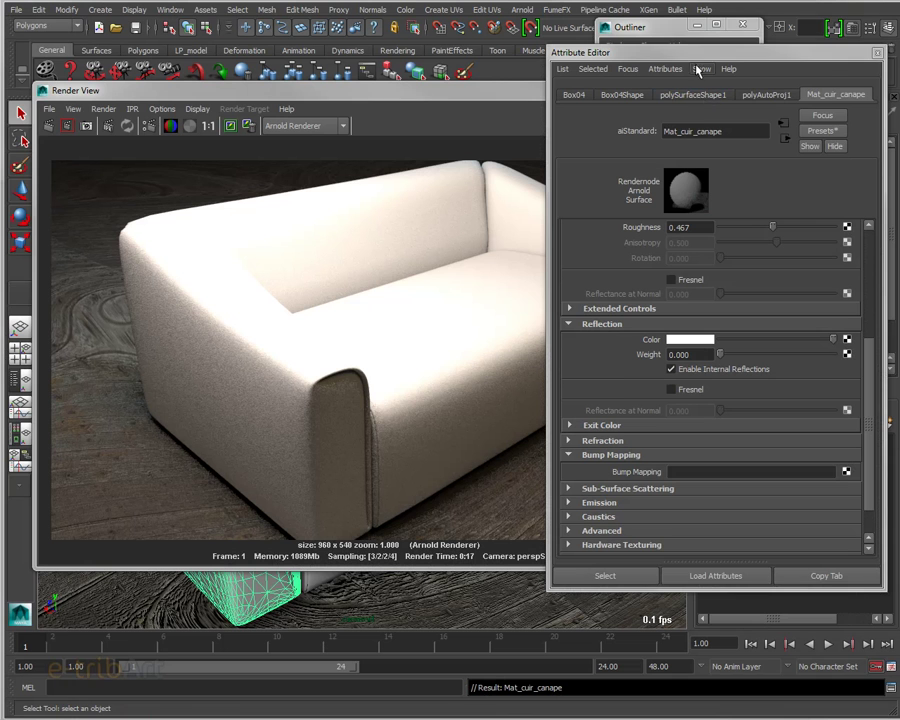
Step: Connect a new file texture loading cuir_diffuse01.jpg to Mat_cuir_canape's diffuse colour
click(701, 69)
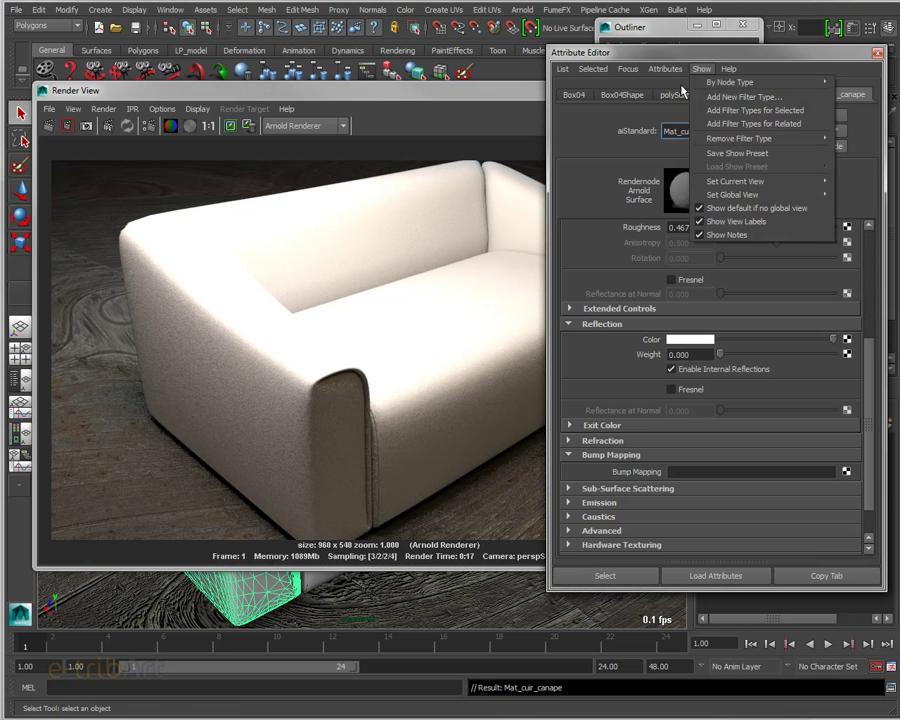
click(682, 62)
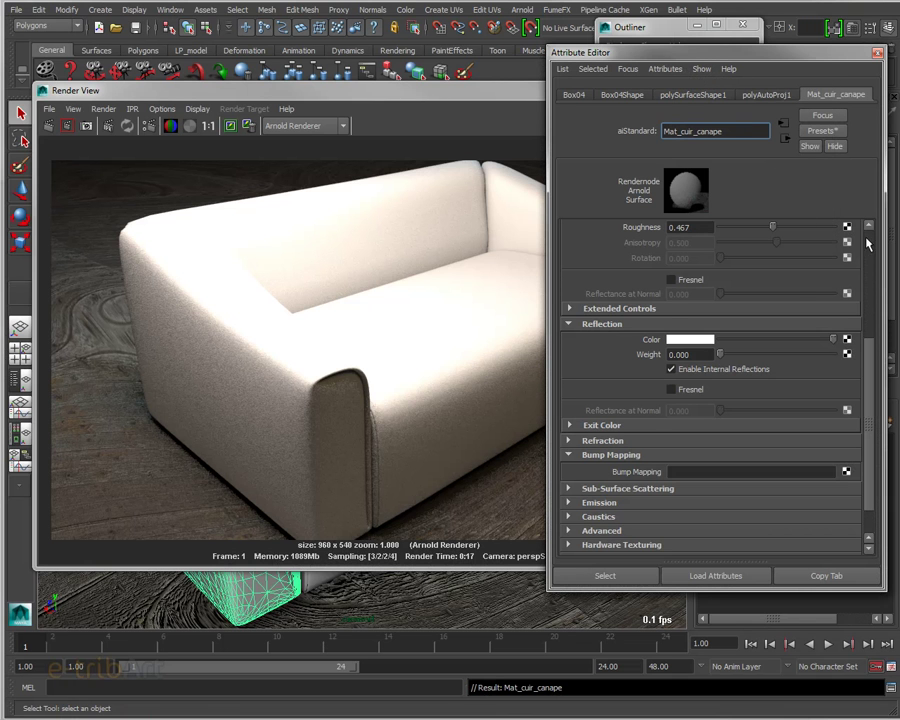
scroll(868, 243, up, 3)
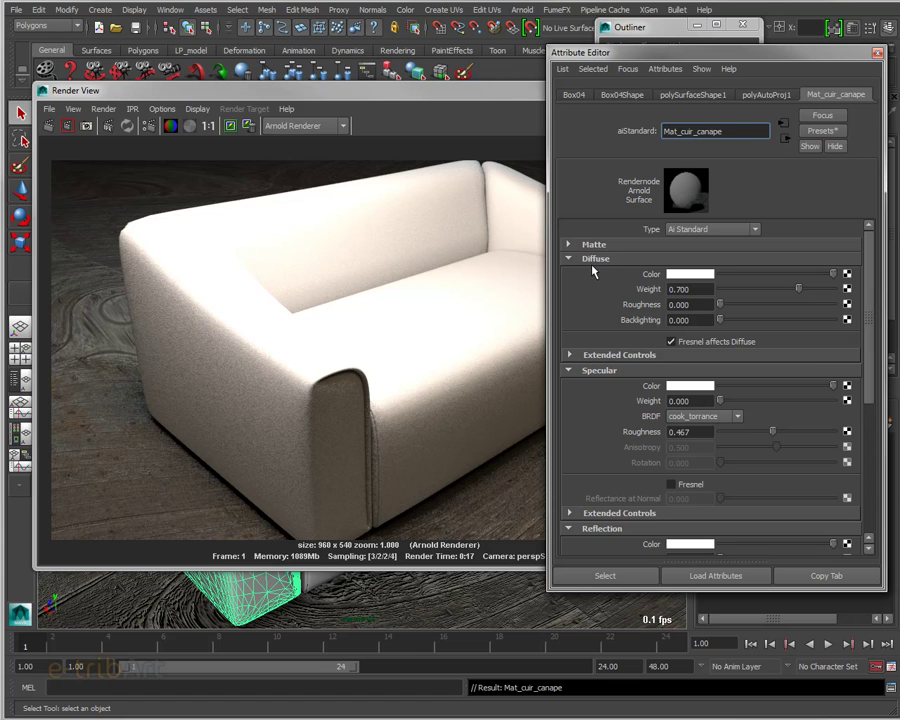
click(847, 273)
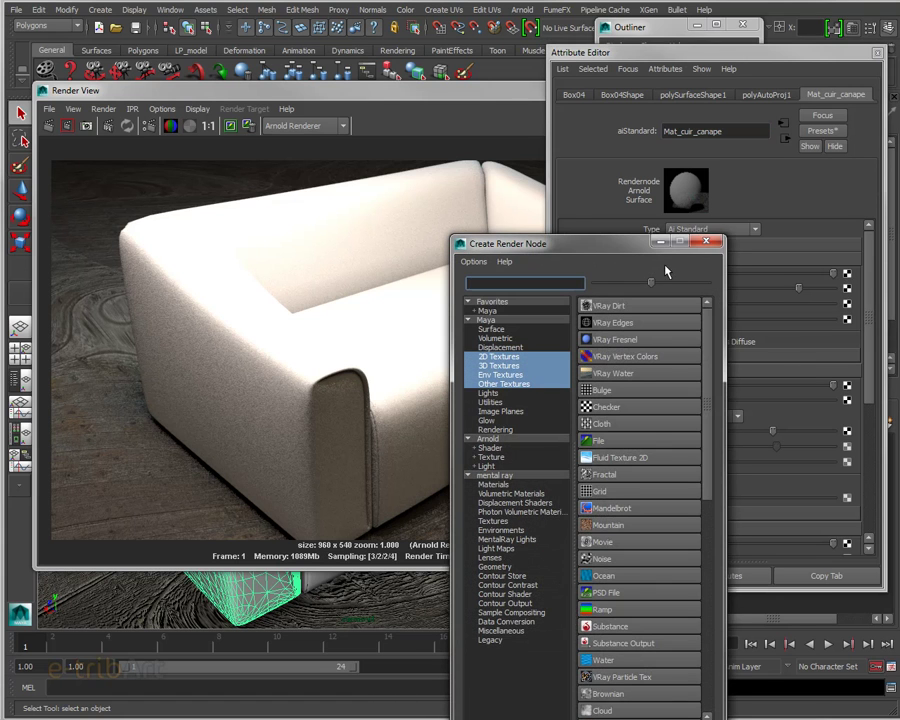
drag(620, 256, 490, 50)
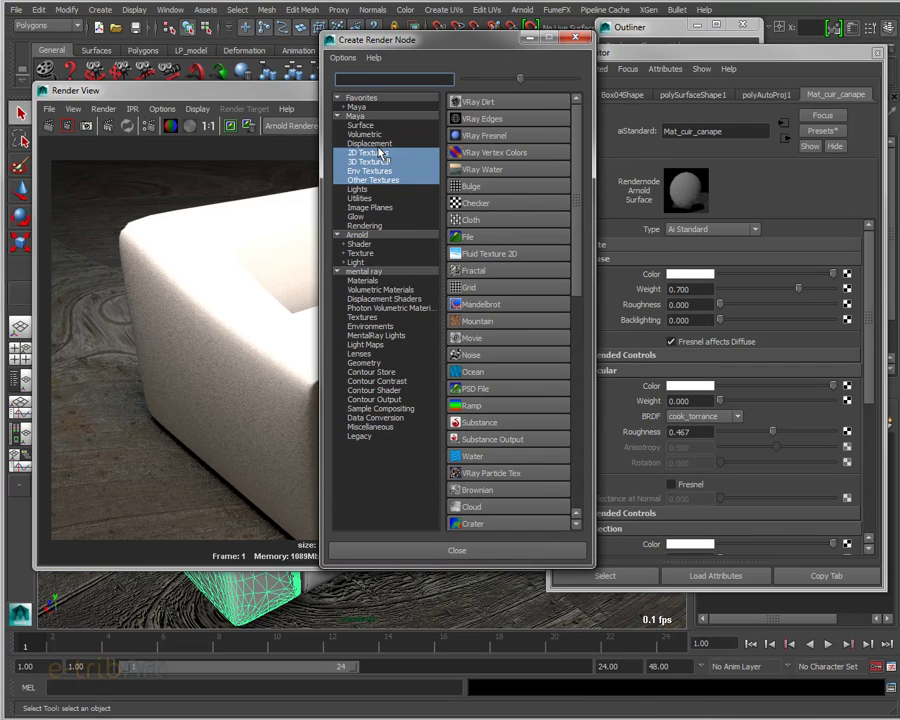
click(366, 152)
click(467, 237)
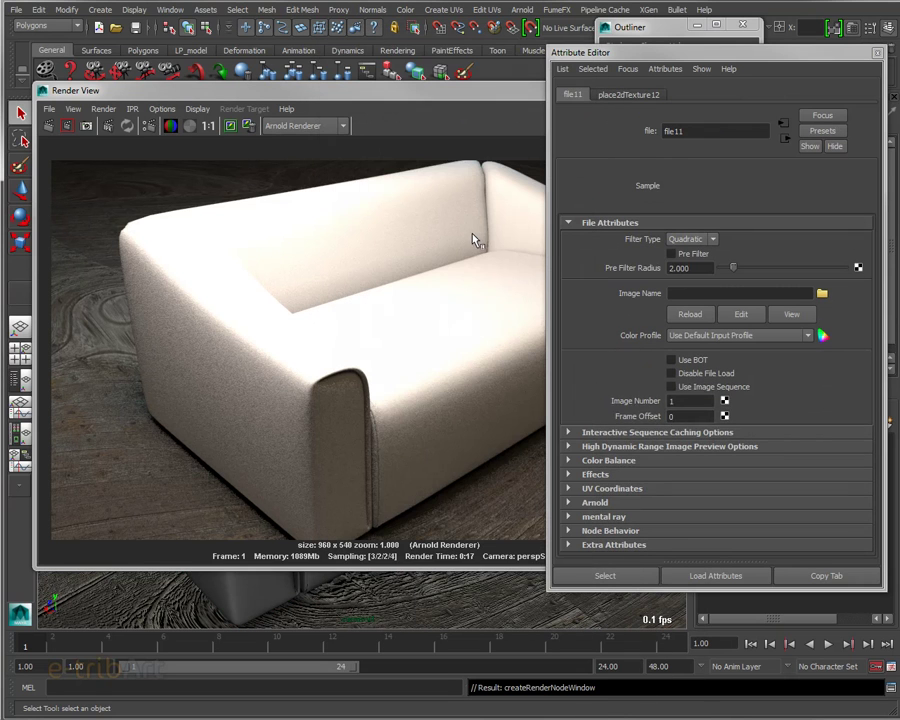
click(822, 294)
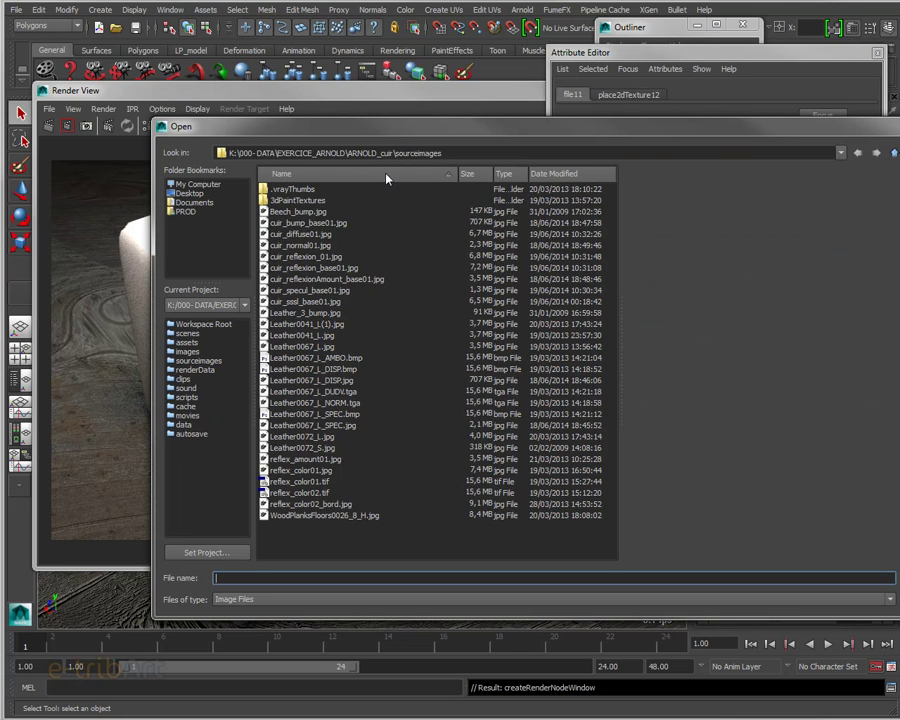
click(311, 235)
double_click(311, 240)
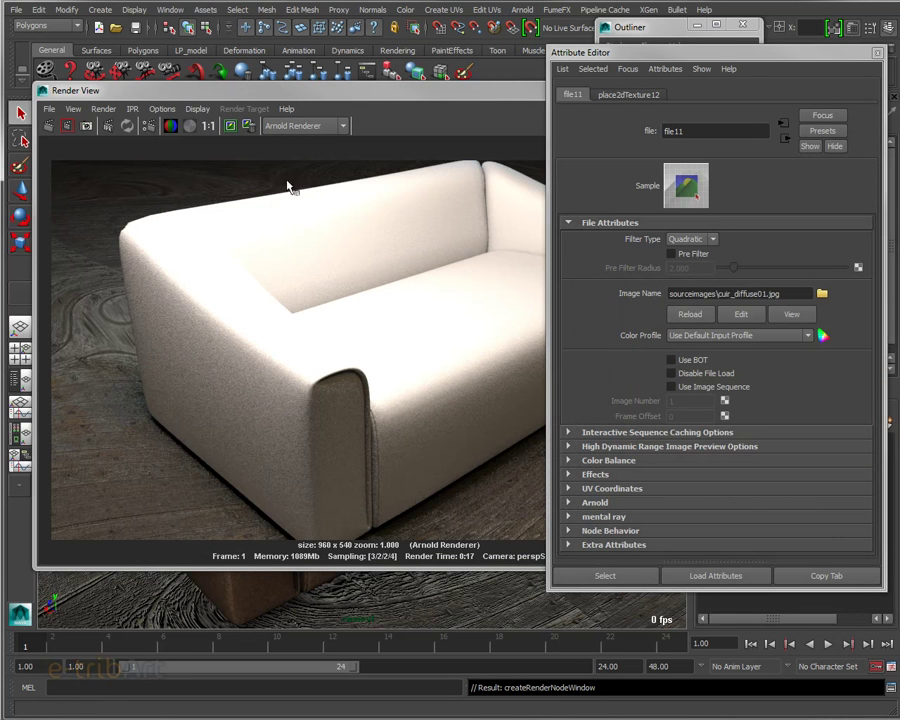
click(287, 187)
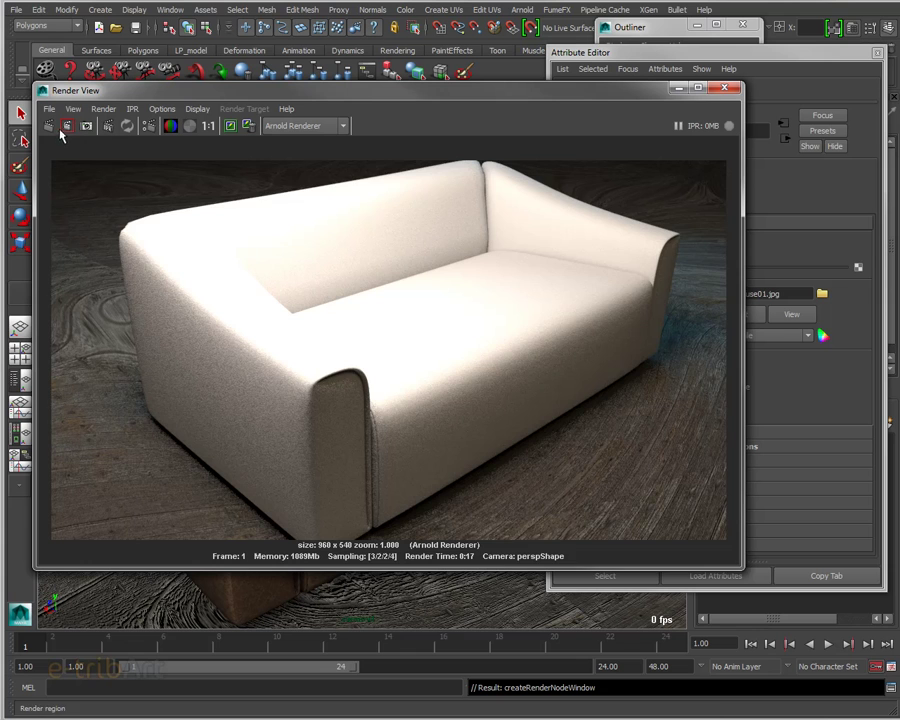
Step: Re-render the textured sofa and set the diffuse weight to 0.700
click(46, 125)
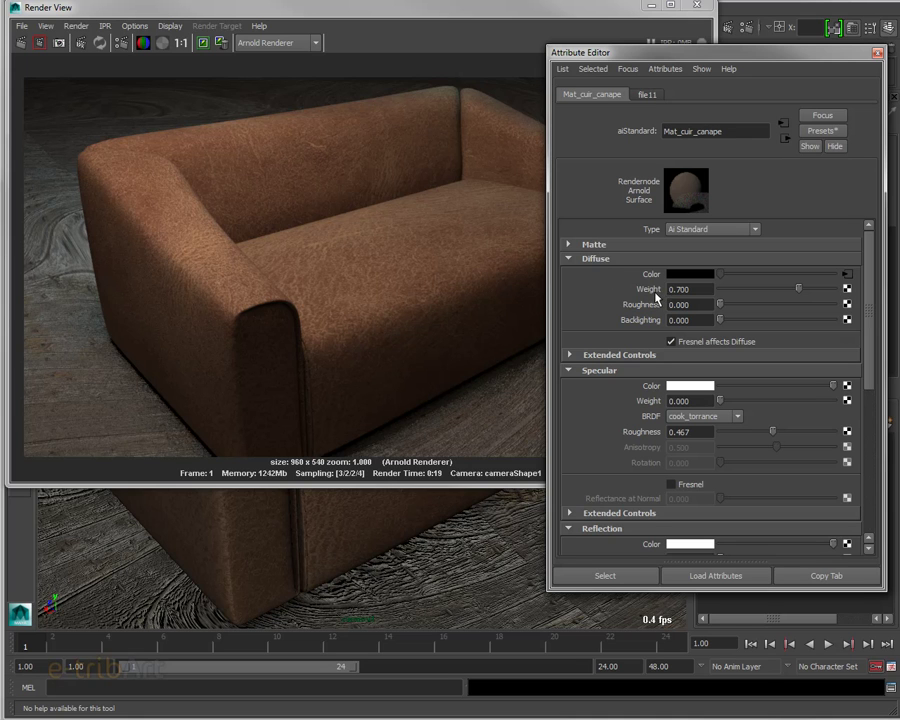
drag(800, 290, 714, 293)
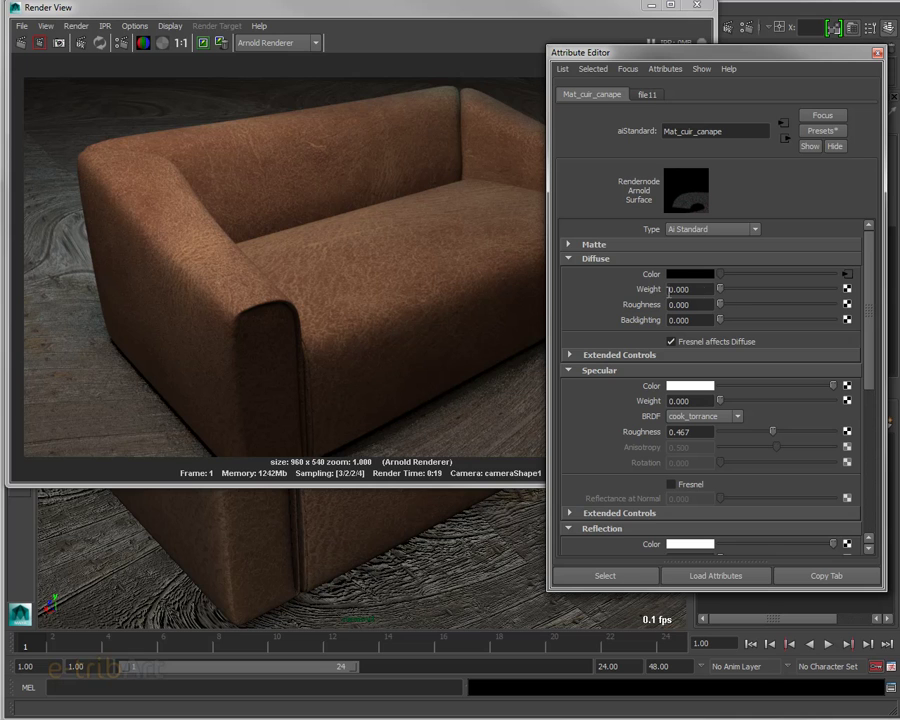
click(751, 293)
mouse_move(751, 293)
mouse_down()
mouse_move(847, 292)
mouse_move(721, 291)
mouse_up()
mouse_move(719, 289)
mouse_down()
mouse_move(751, 290)
mouse_move(651, 290)
mouse_up()
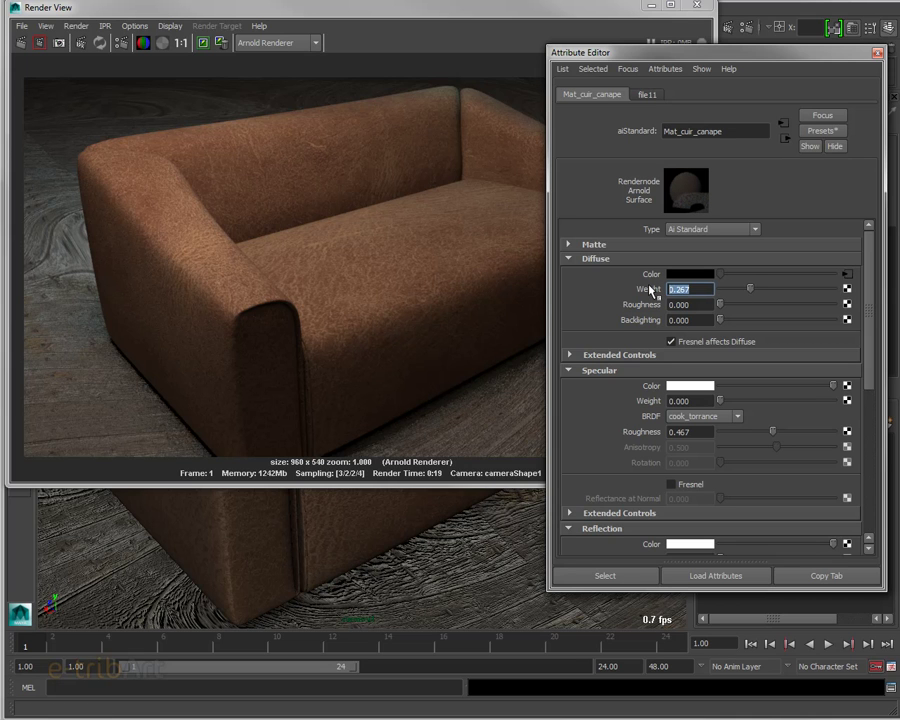
text(0.7)
key(Return)
mouse_move(719, 304)
mouse_down()
mouse_move(835, 304)
mouse_move(706, 304)
mouse_up()
drag(721, 305, 852, 306)
click(716, 305)
click(702, 305)
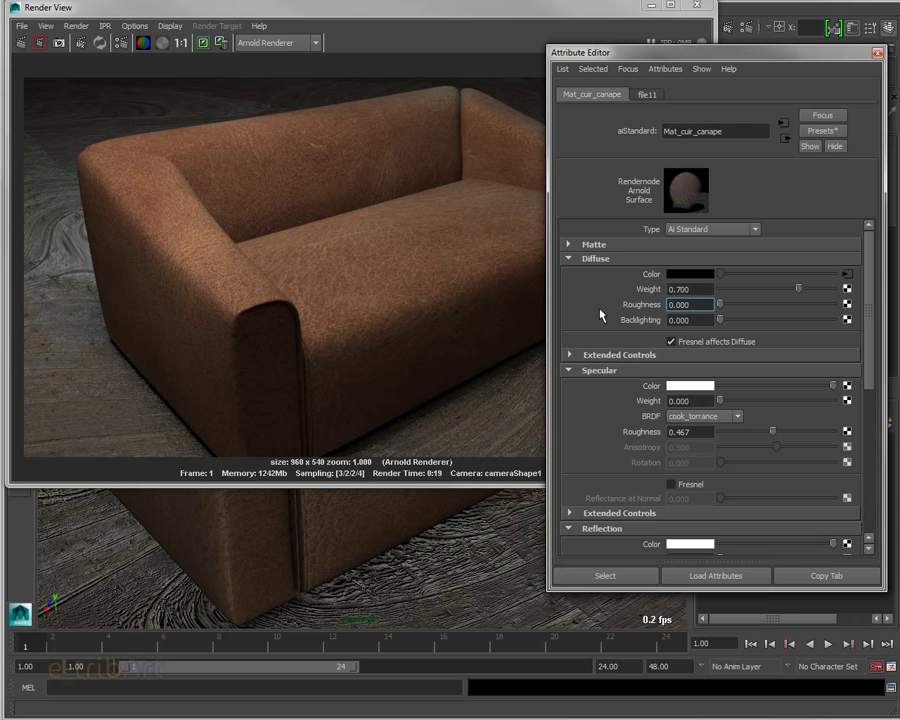
drag(679, 60, 677, 46)
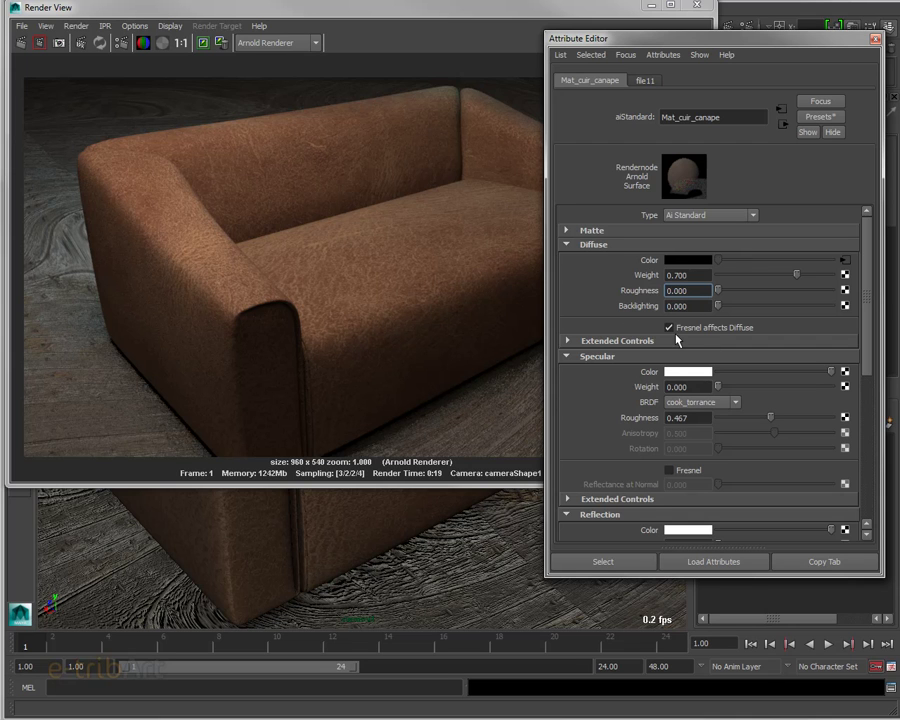
drag(867, 362, 868, 458)
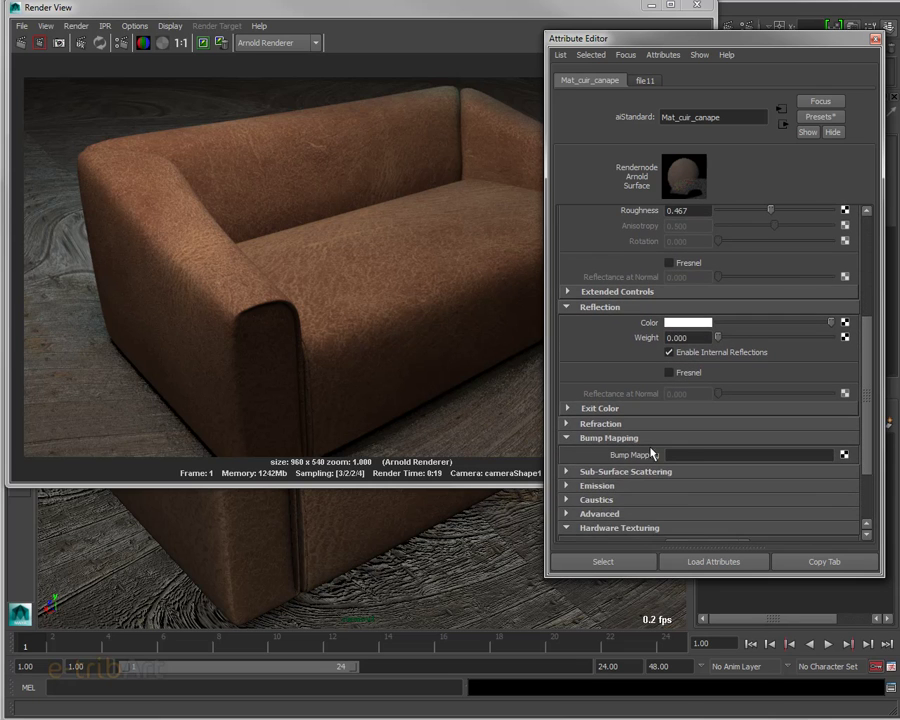
Step: Add a 2D file bump to the leather with bump depth 0.100, used as bump
click(844, 454)
click(510, 357)
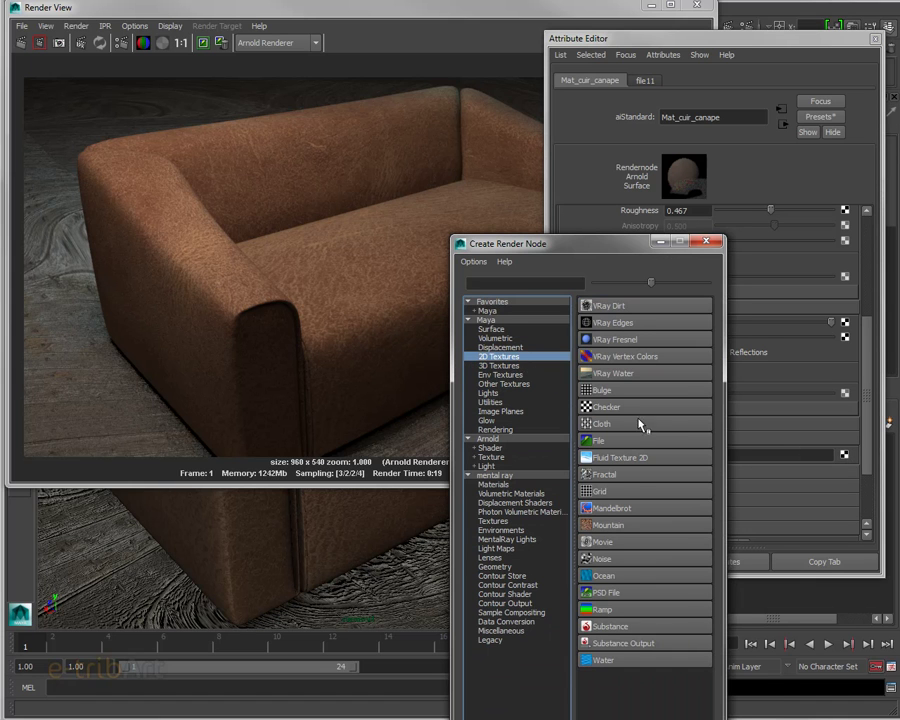
click(636, 444)
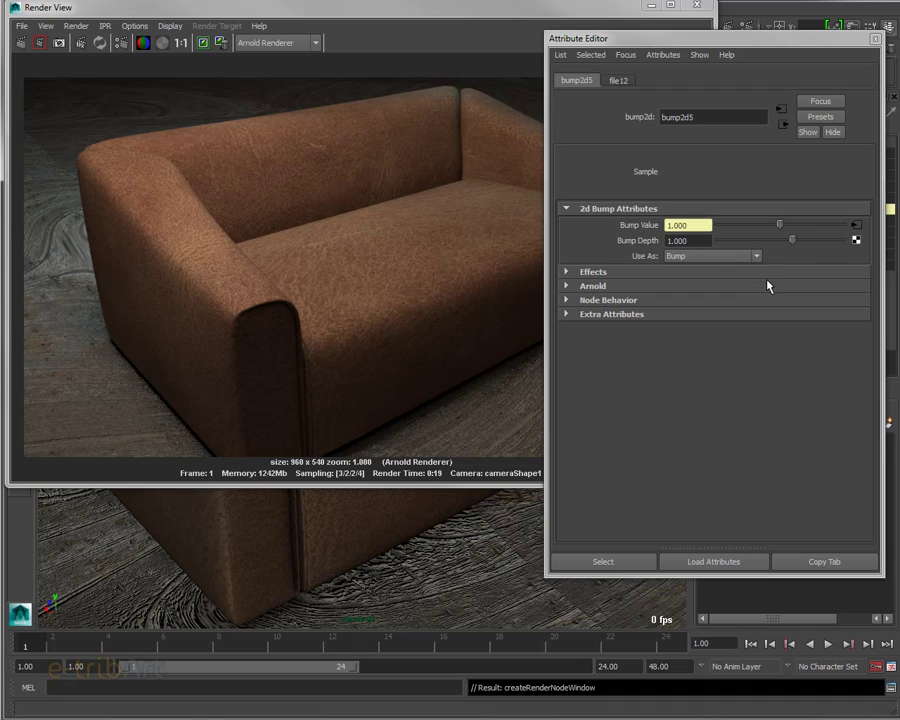
click(639, 247)
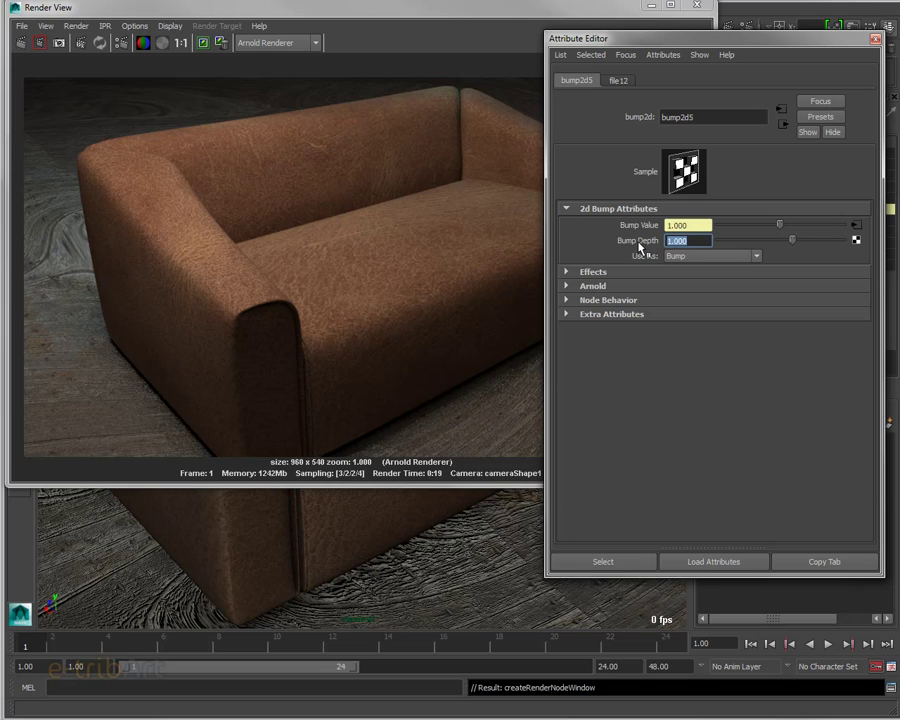
text(0.1)
key(Return)
click(716, 258)
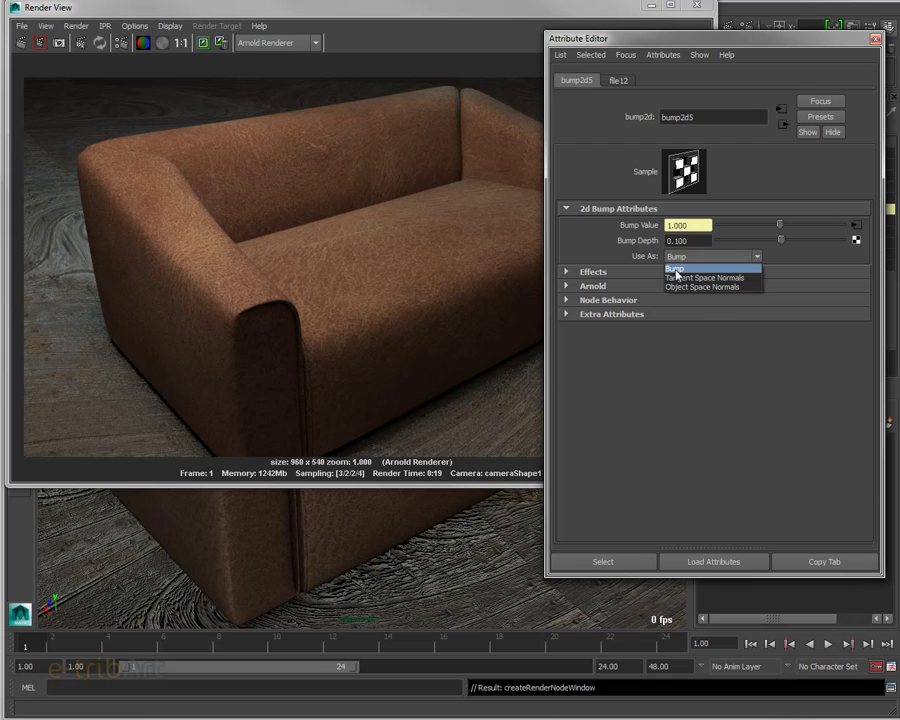
click(676, 268)
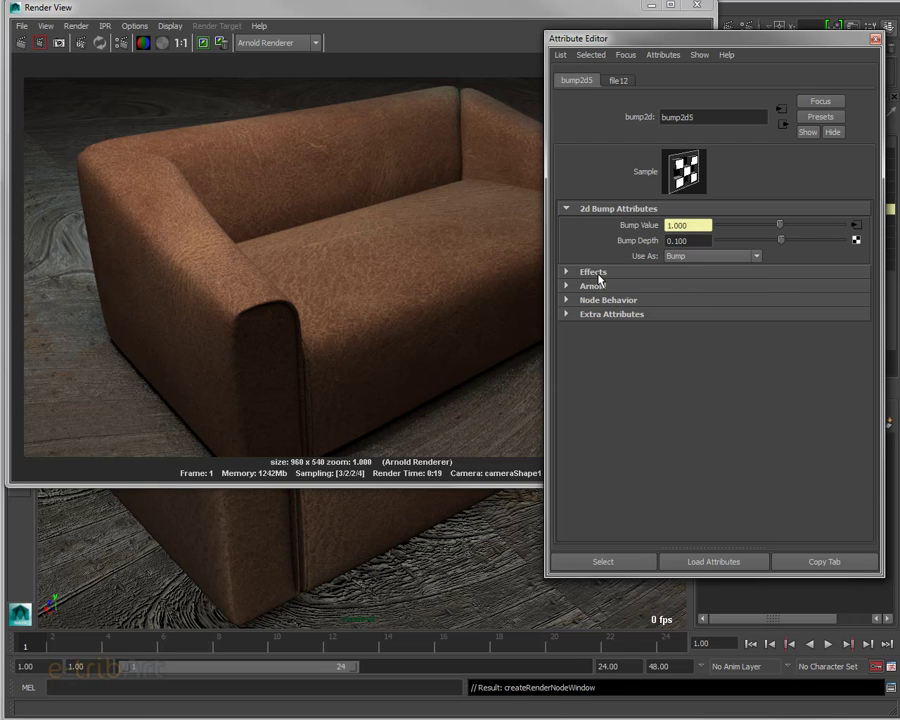
click(857, 228)
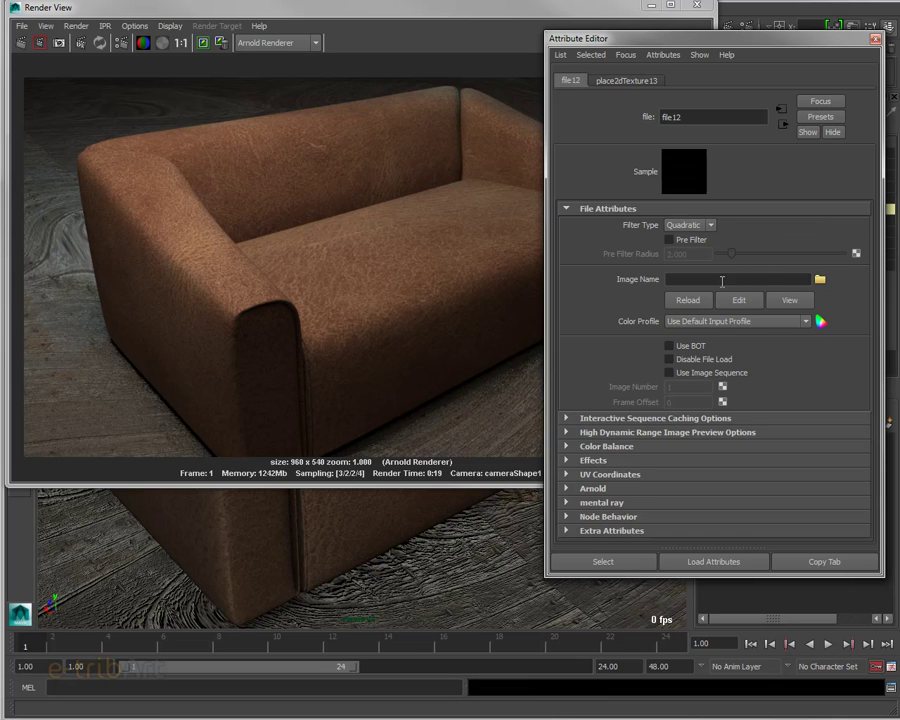
Step: Load cuir_bump_base01.jpg from sourceimages into the file12 bump texture
click(820, 280)
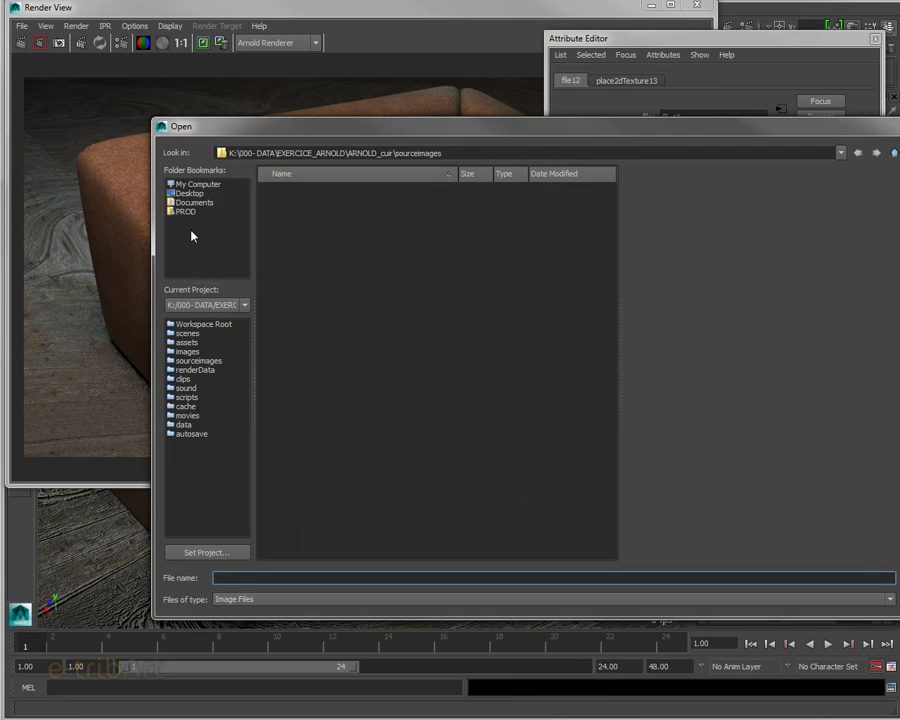
click(195, 361)
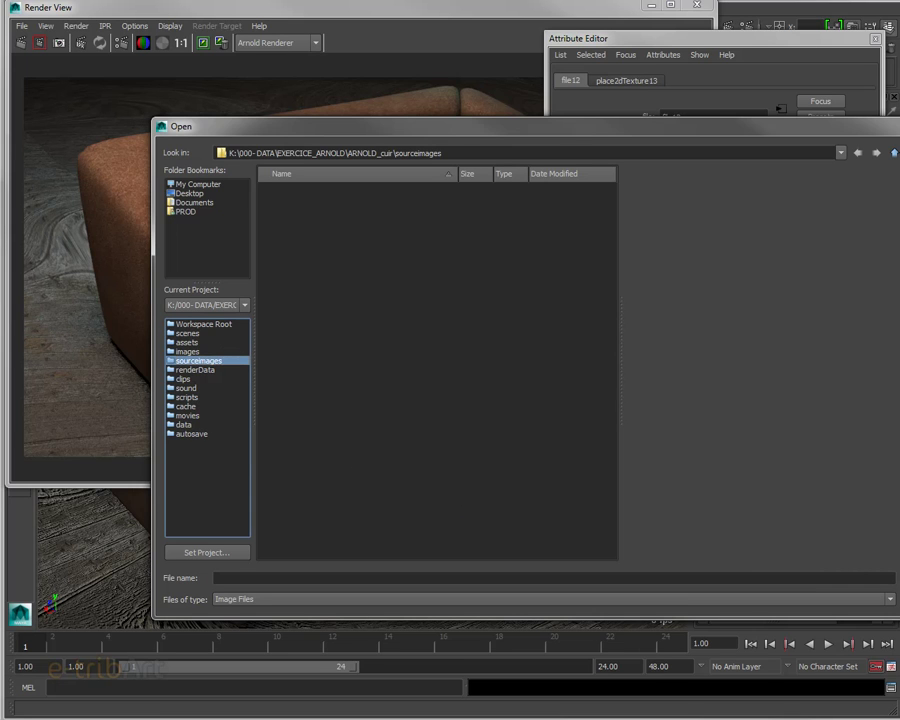
key(Escape)
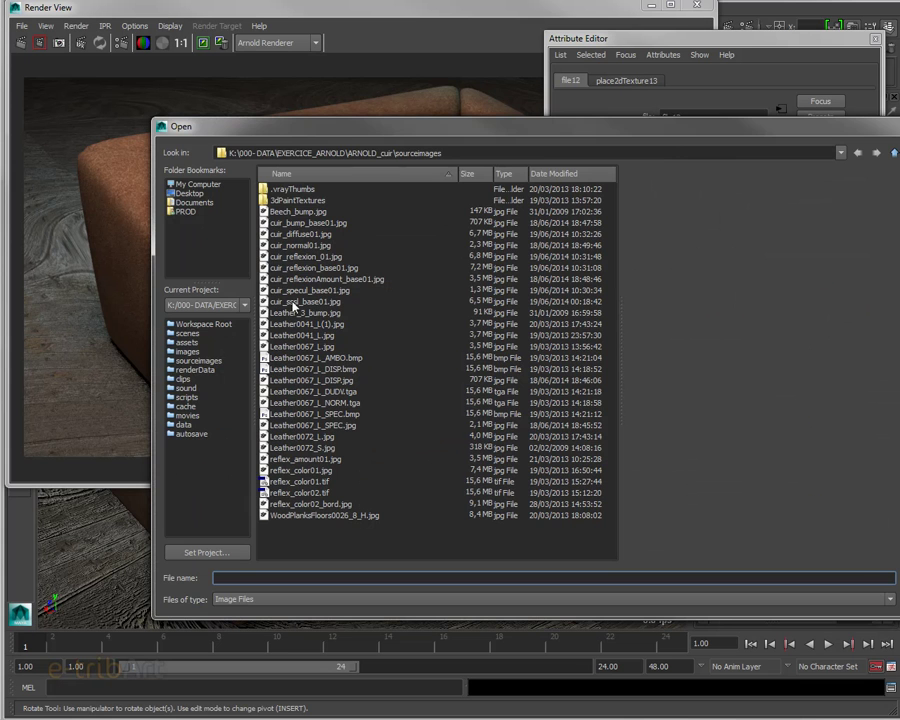
click(309, 224)
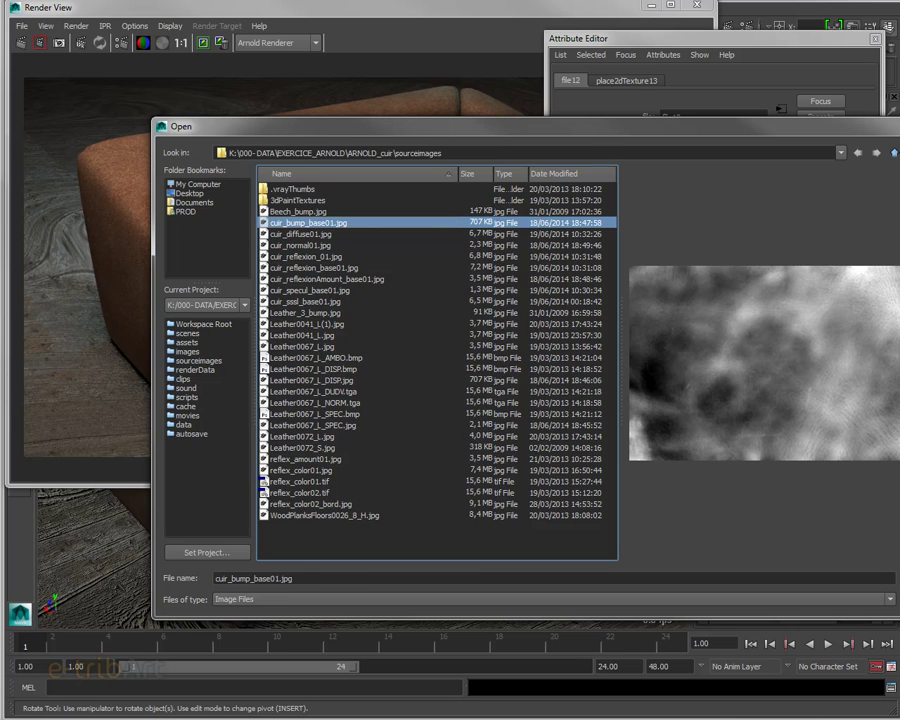
key(Return)
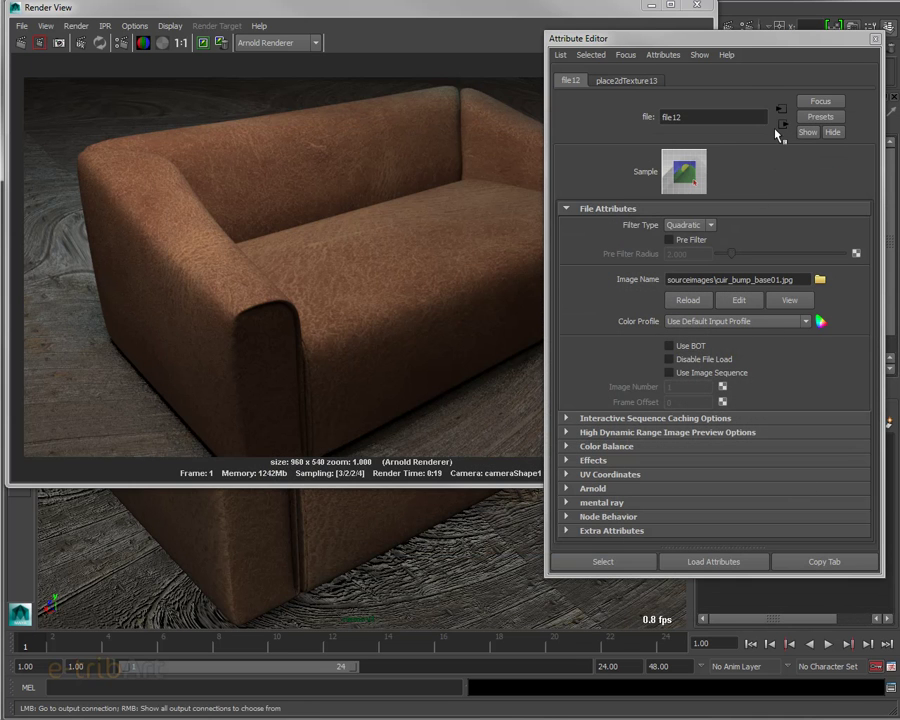
Step: Return to Mat_cuir_canape and re-render the sofa with the bump detail
click(780, 126)
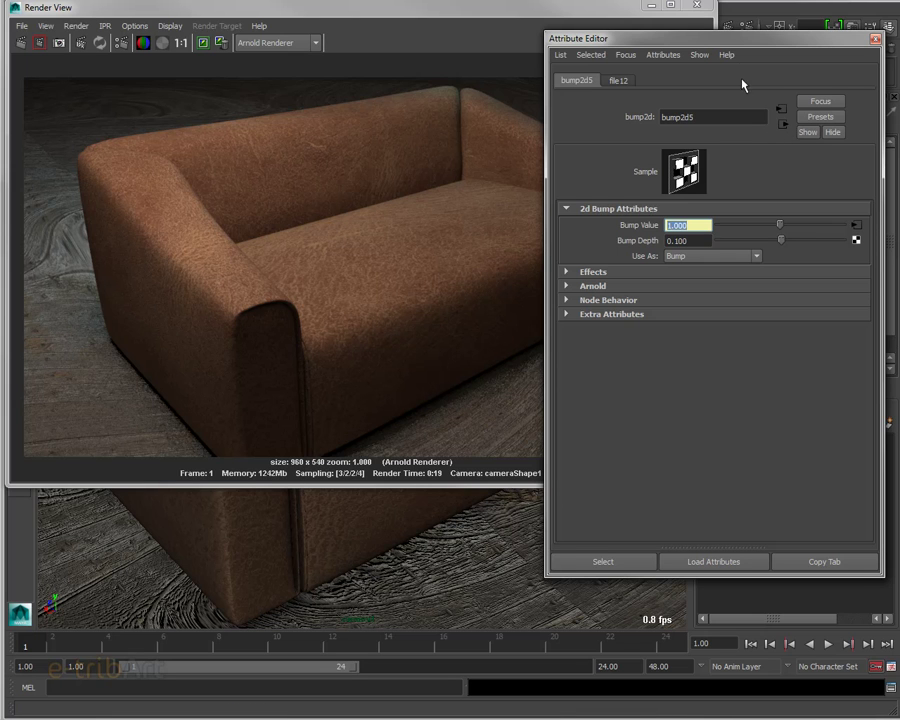
drag(850, 40, 844, 51)
click(775, 142)
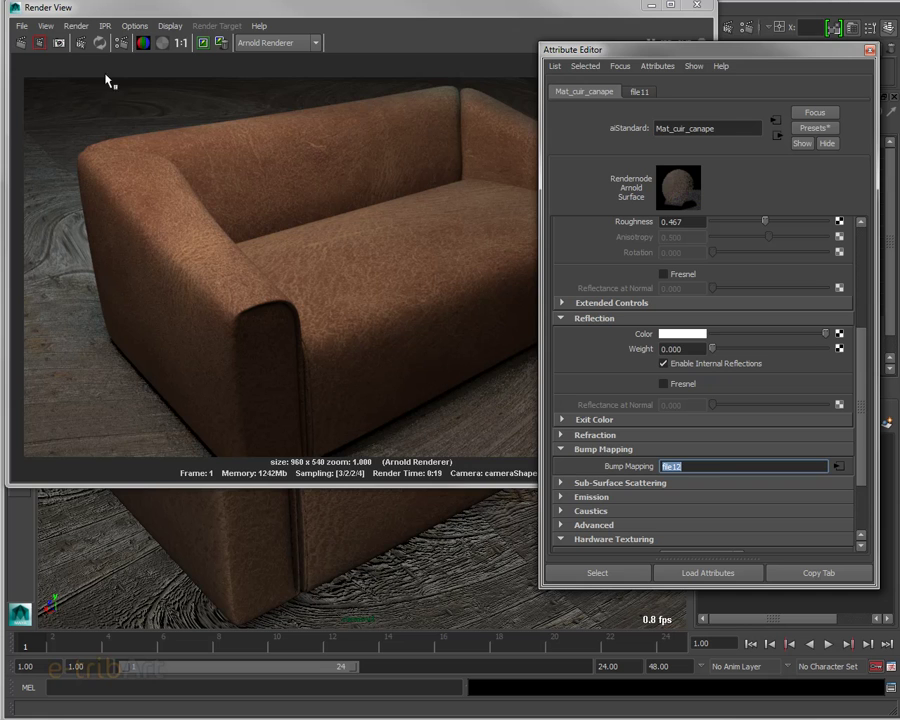
click(21, 43)
click(21, 47)
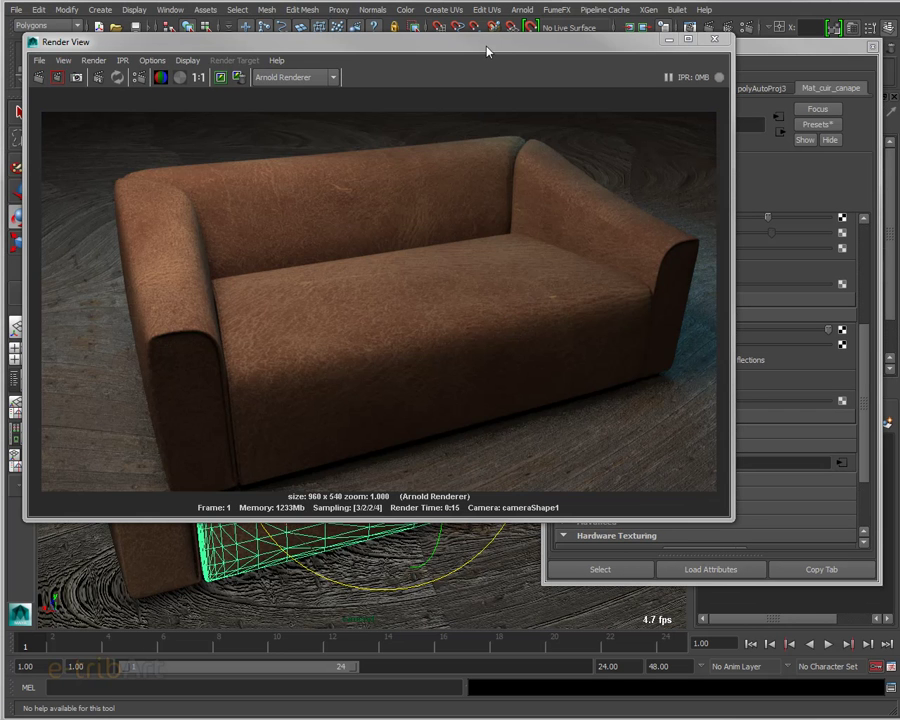
drag(488, 48, 470, 25)
click(739, 50)
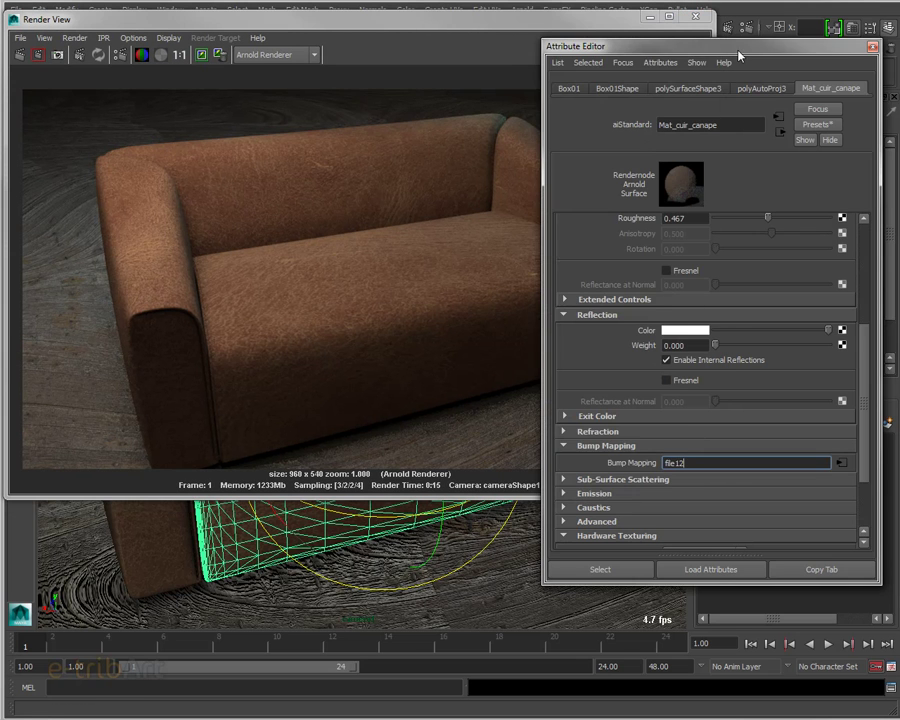
drag(740, 53, 738, 60)
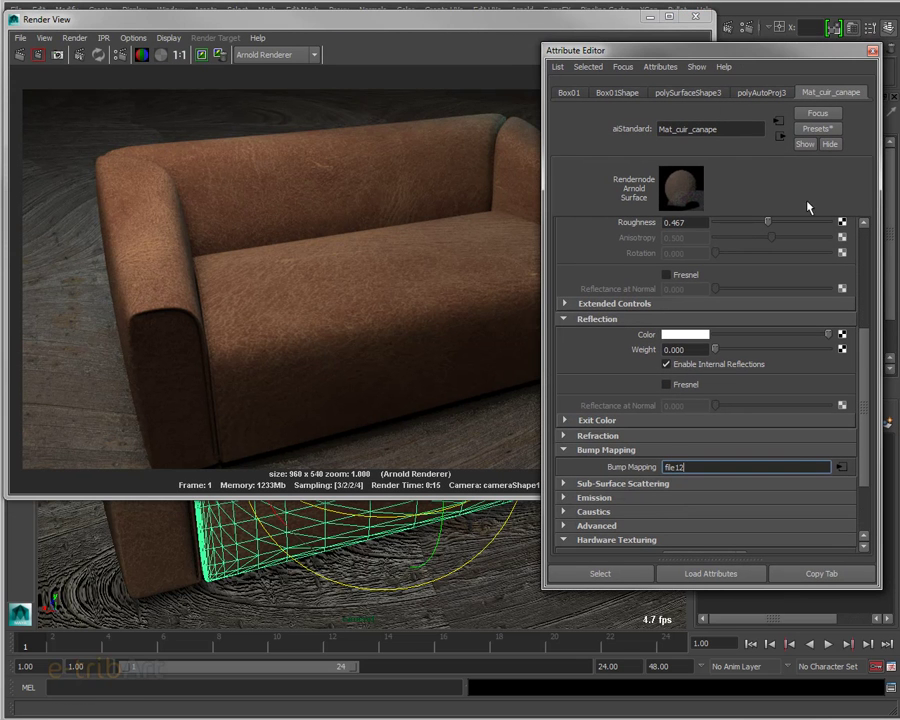
mouse_move(868, 366)
mouse_down()
mouse_move(866, 281)
mouse_move(856, 272)
mouse_up()
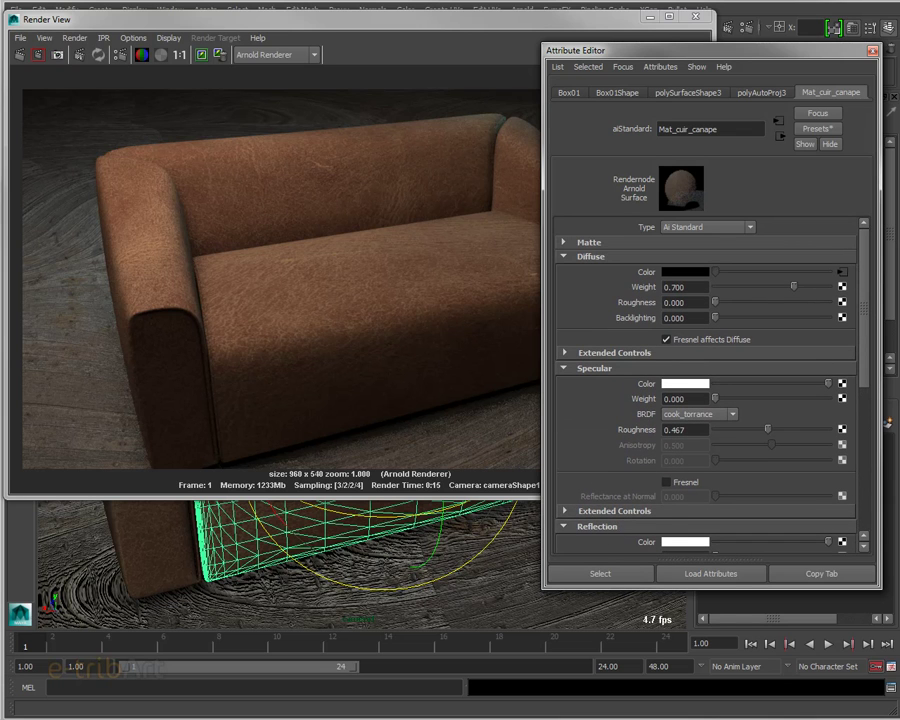
drag(866, 368, 864, 424)
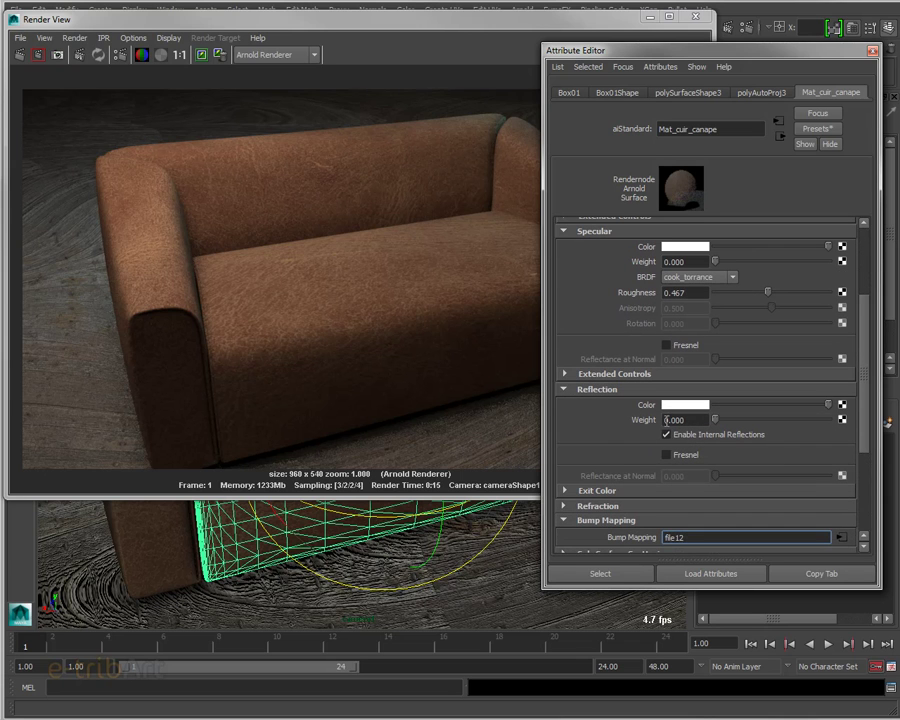
Step: Drive the reflection colour with a file13 texture loading cuir_reflexion_base01.jpg
click(842, 406)
click(530, 366)
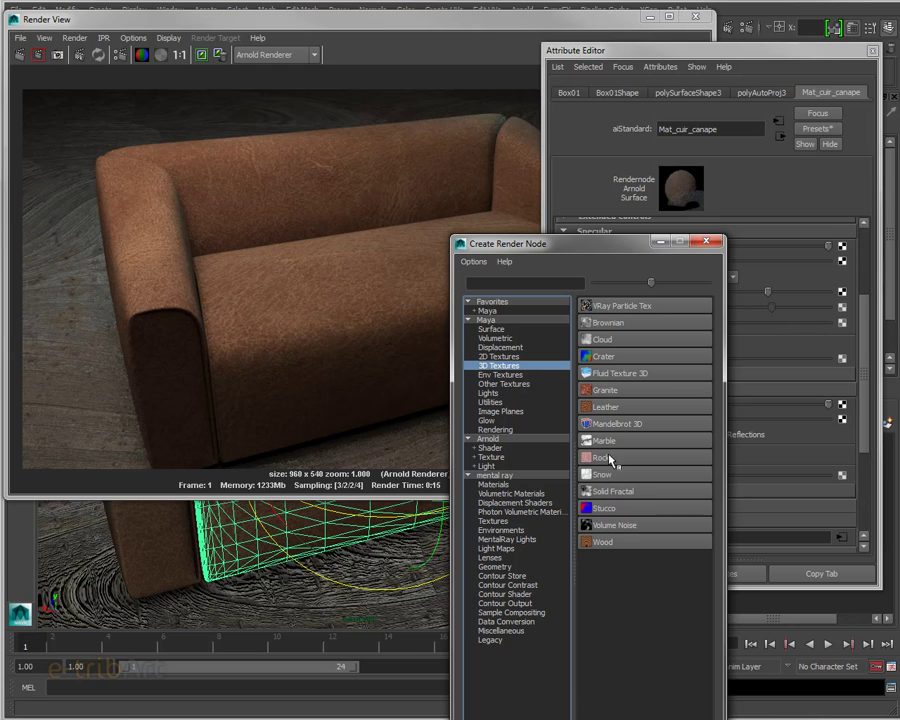
click(495, 356)
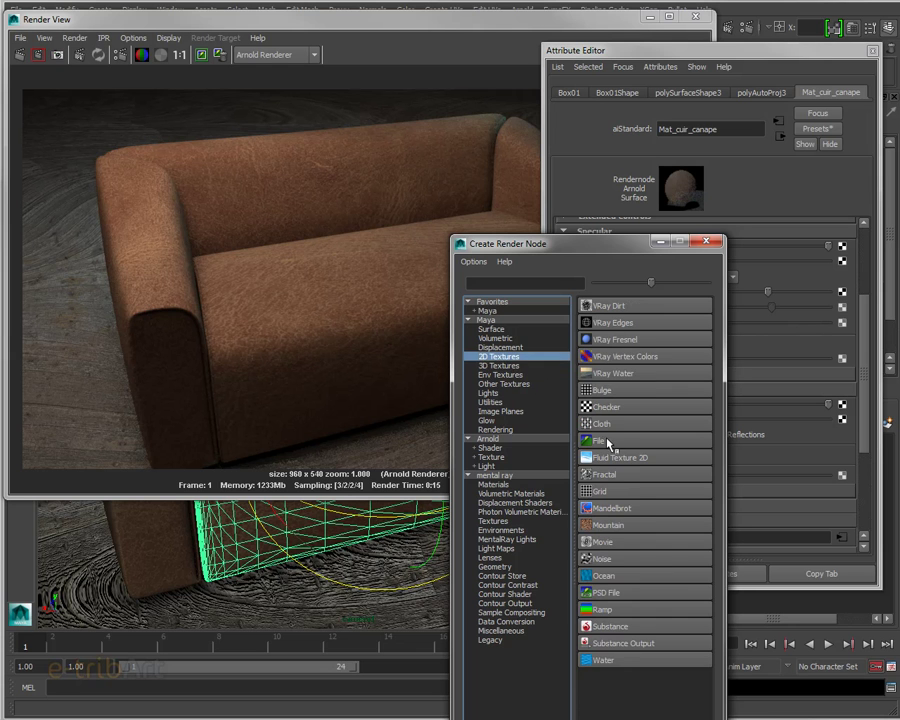
click(609, 441)
click(817, 292)
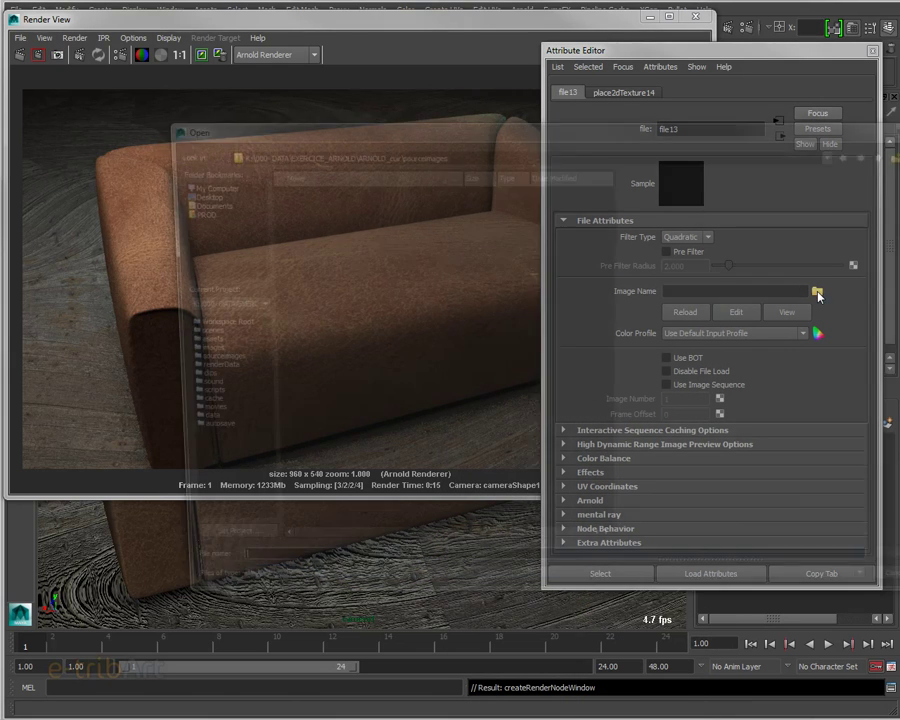
click(308, 258)
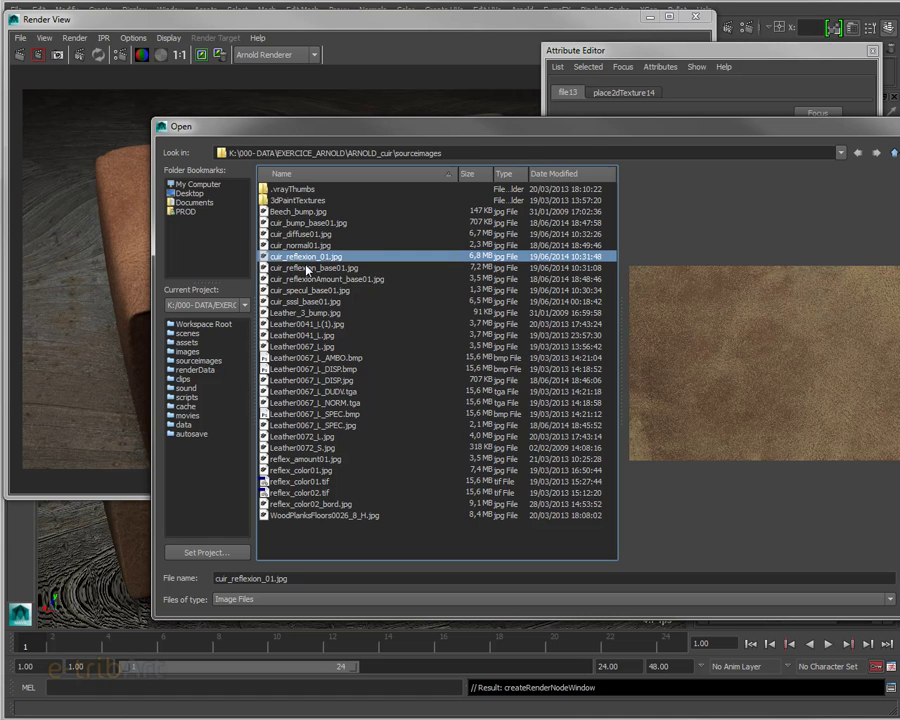
click(308, 268)
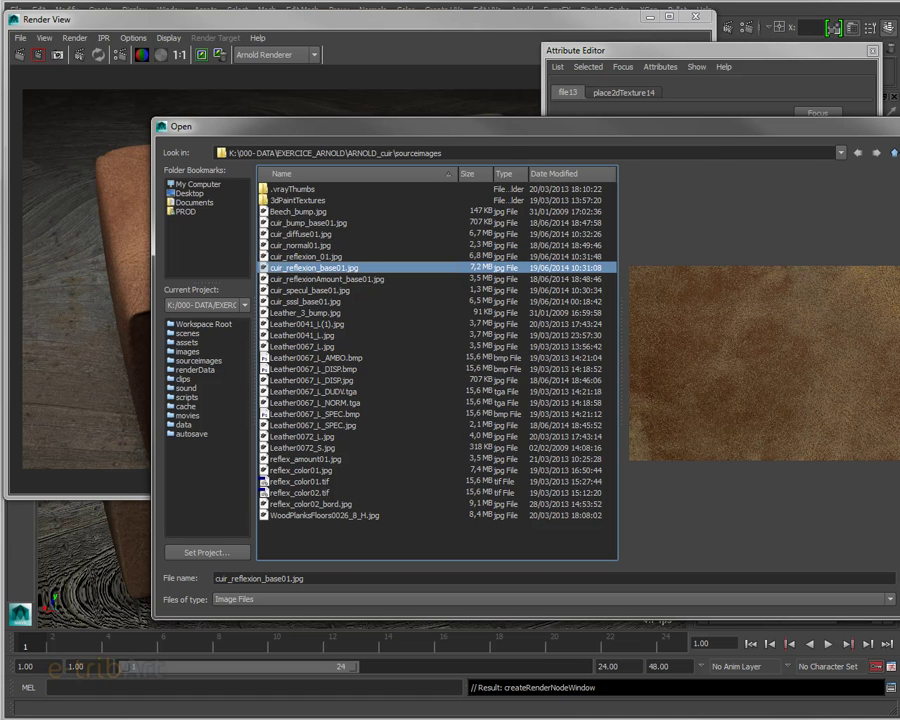
key(Return)
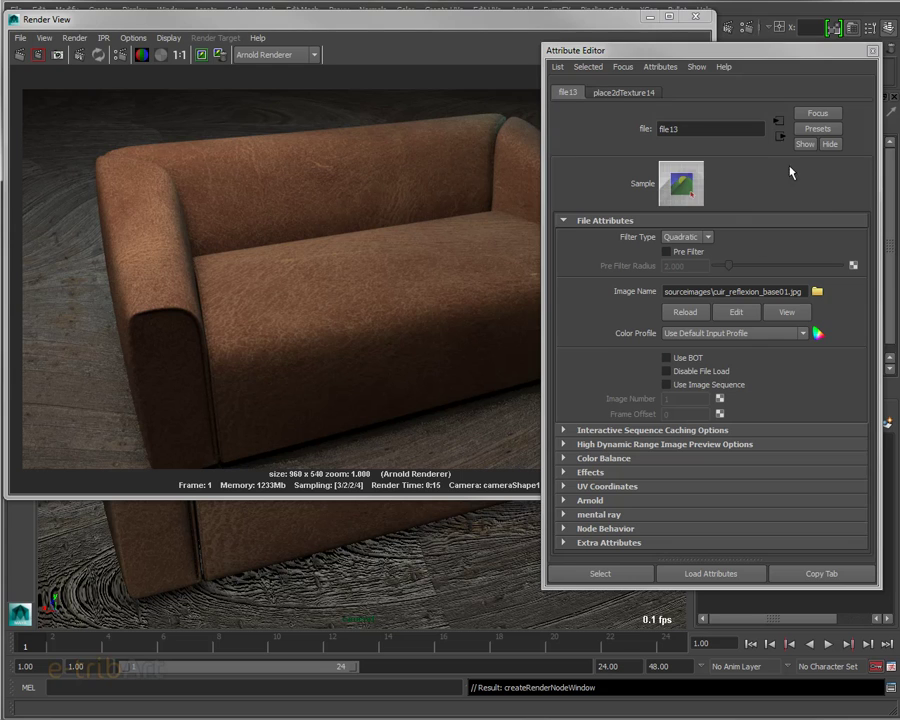
click(780, 139)
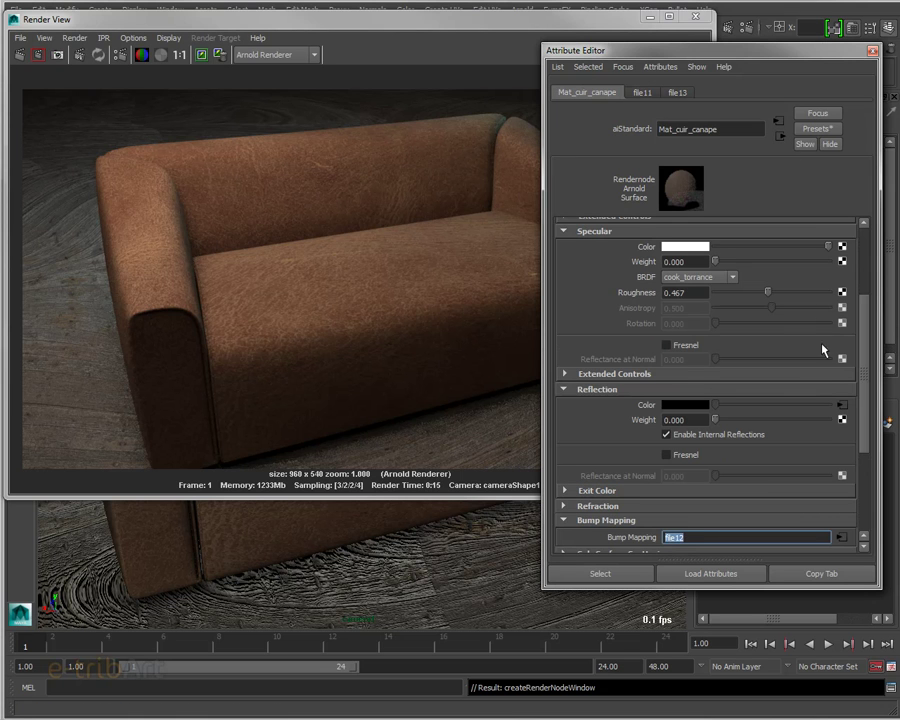
Step: Raise Mat_cuir_canape's reflection weight from 0.000 to 1.000
drag(863, 343, 862, 347)
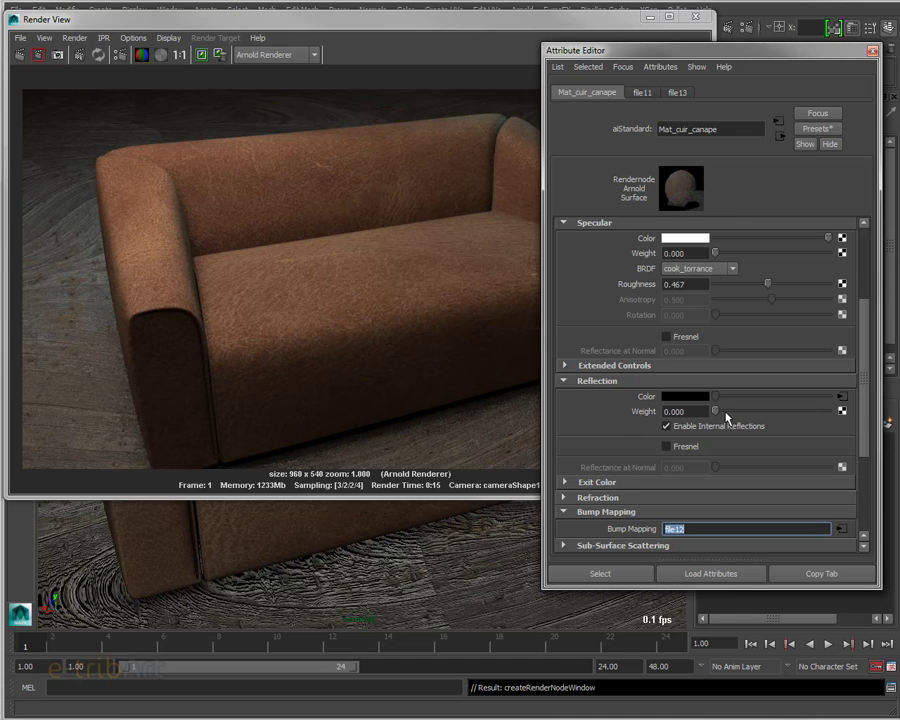
drag(715, 412, 845, 414)
Step: Re-render the sofa in Arnold, then return to Mat_cuir_canape's reflection weight of 1.000
click(105, 27)
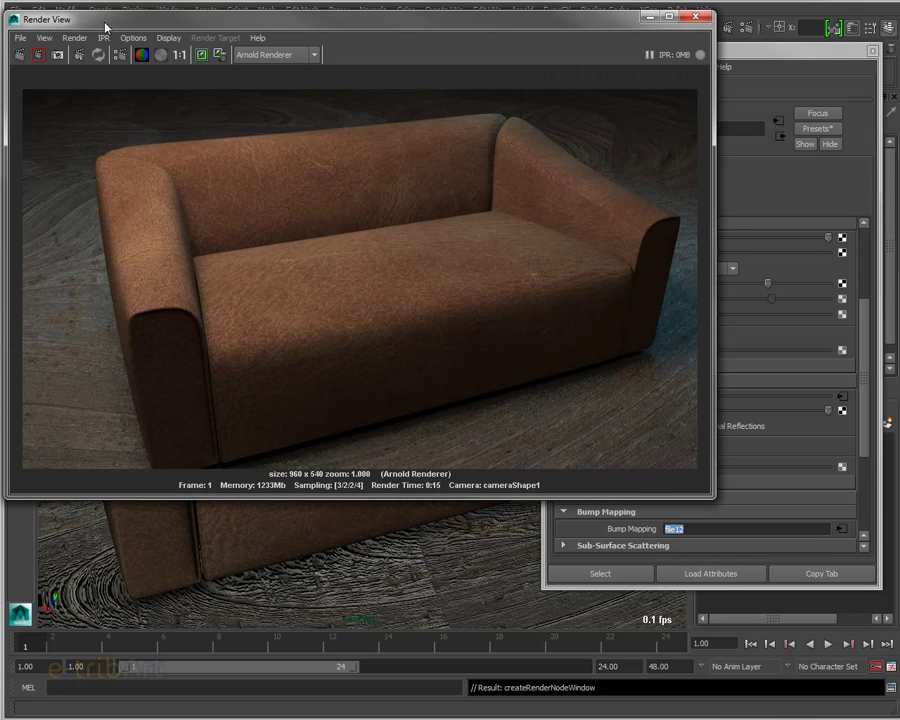
click(21, 56)
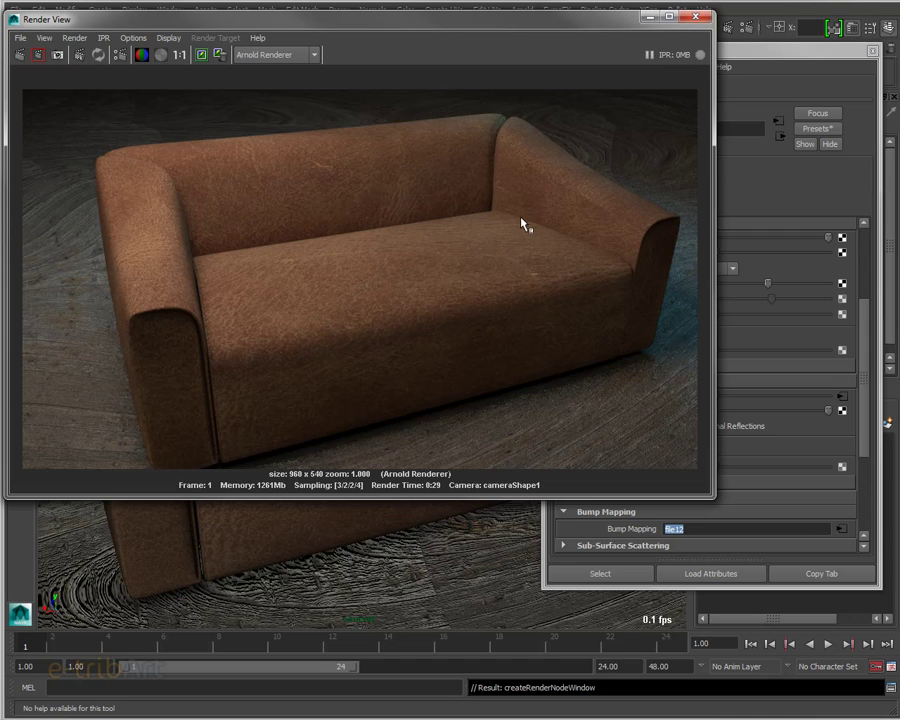
click(758, 57)
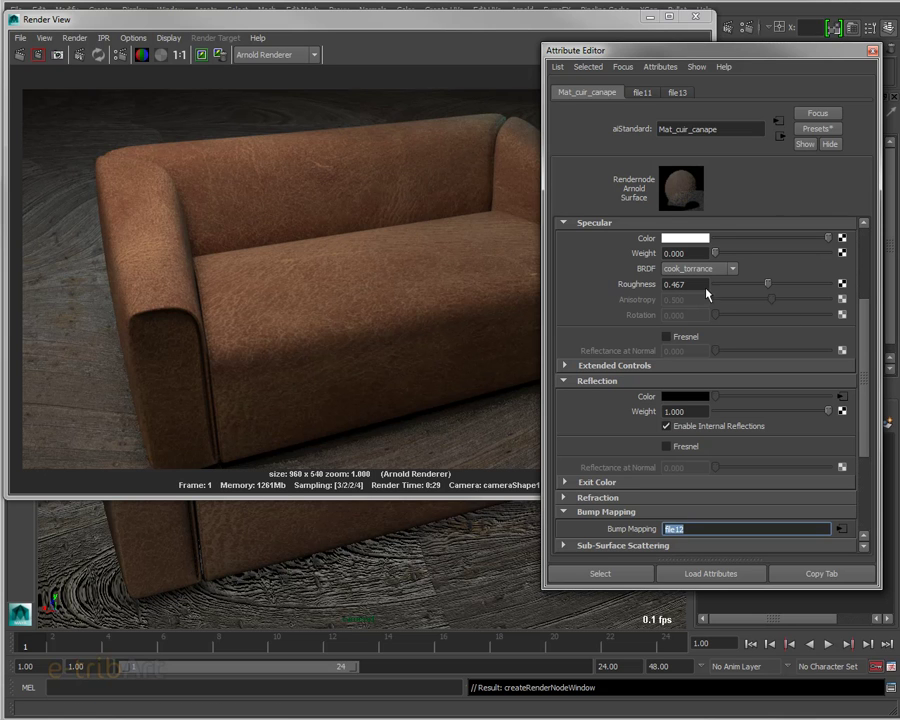
drag(862, 343, 866, 333)
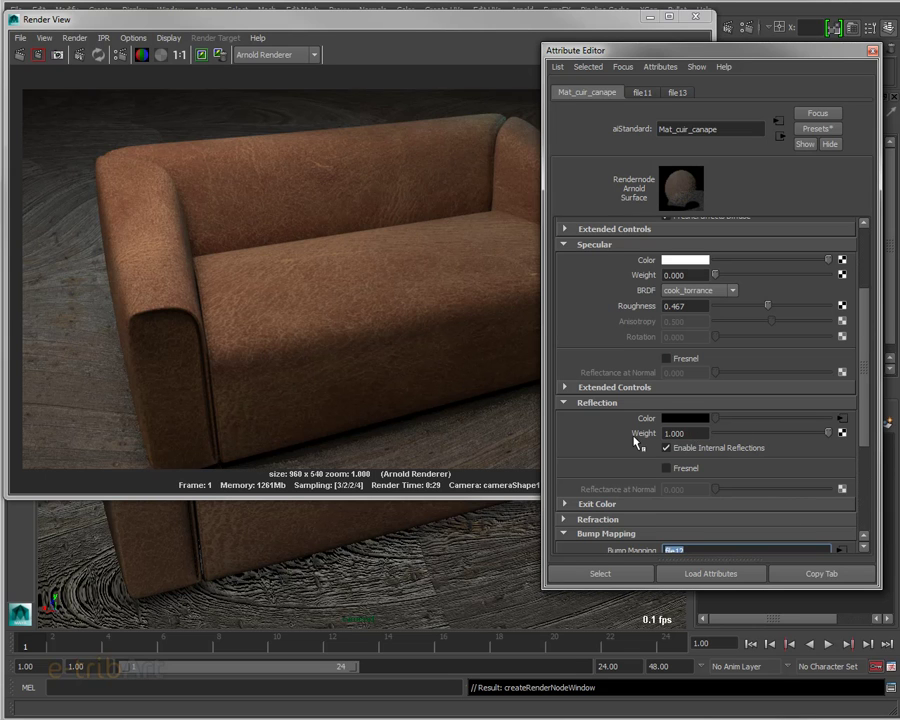
click(698, 434)
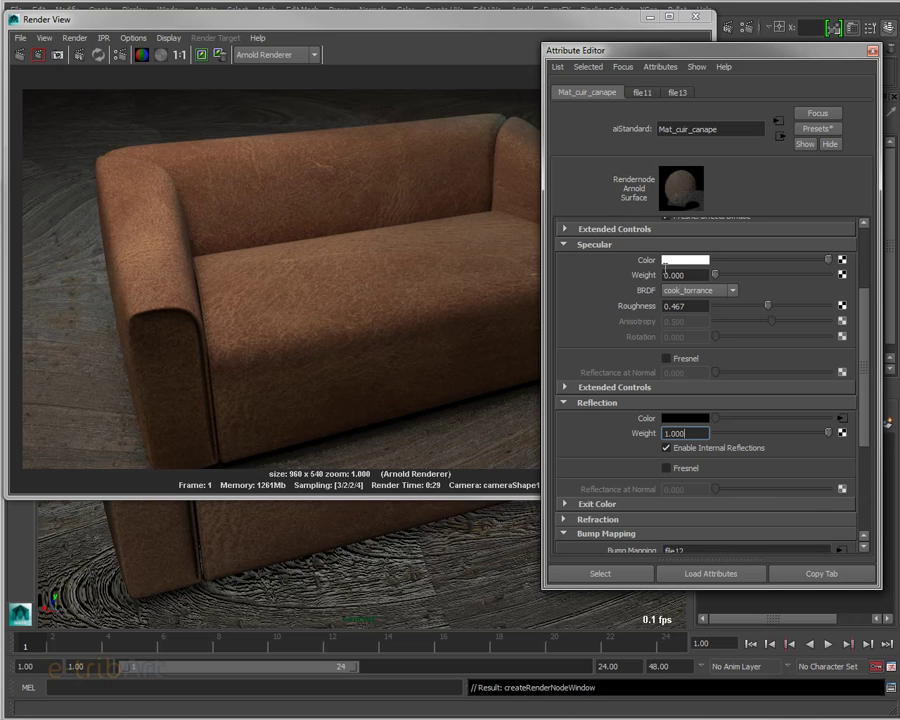
Step: Map Specular Color to a new file14 texture loading cuir_specul_base01.jpg
click(841, 260)
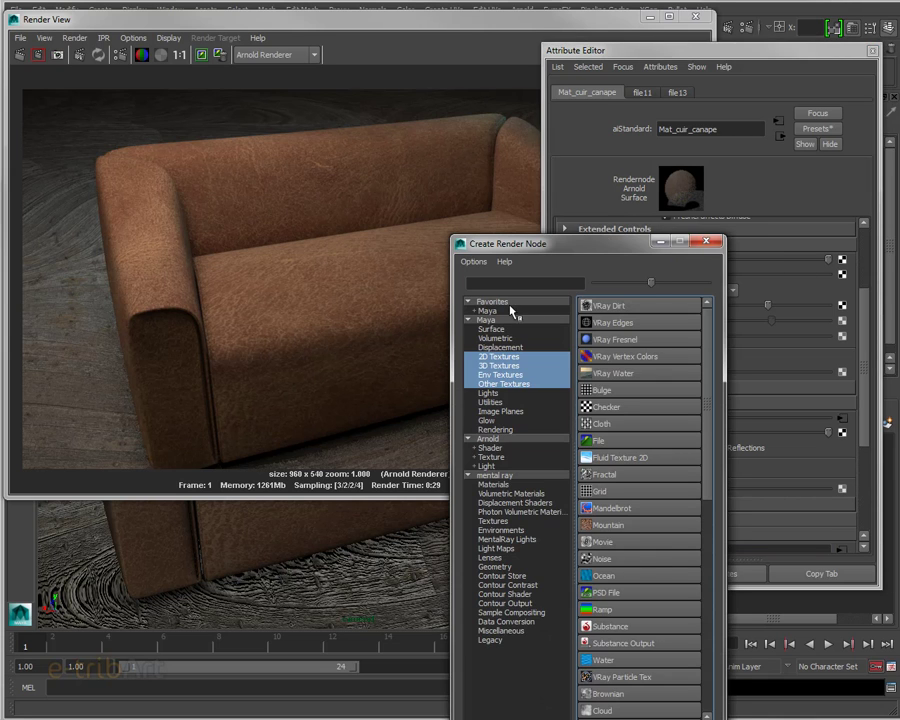
click(498, 356)
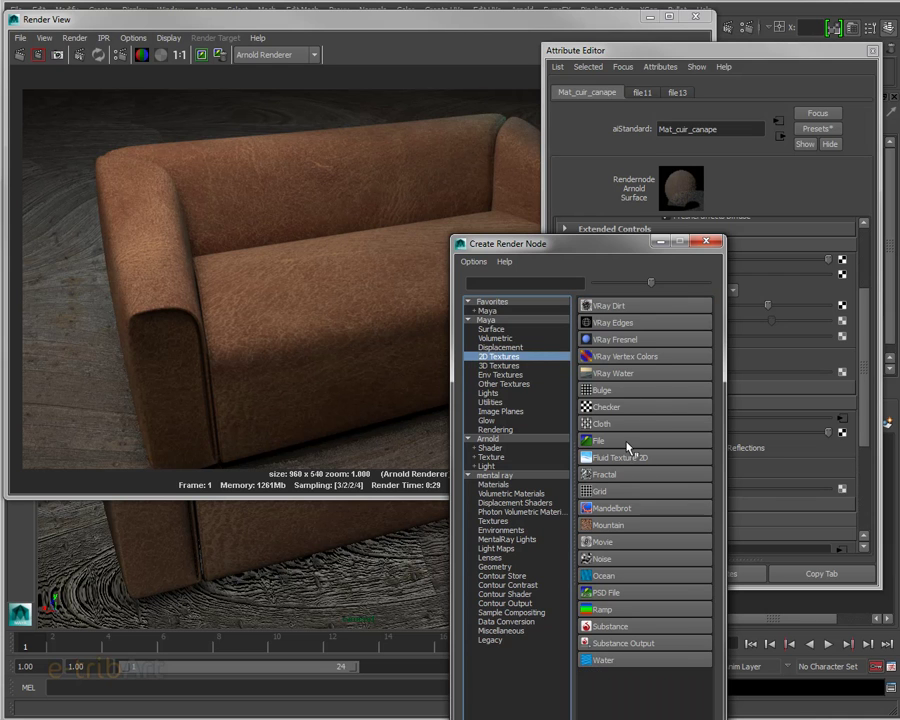
click(628, 442)
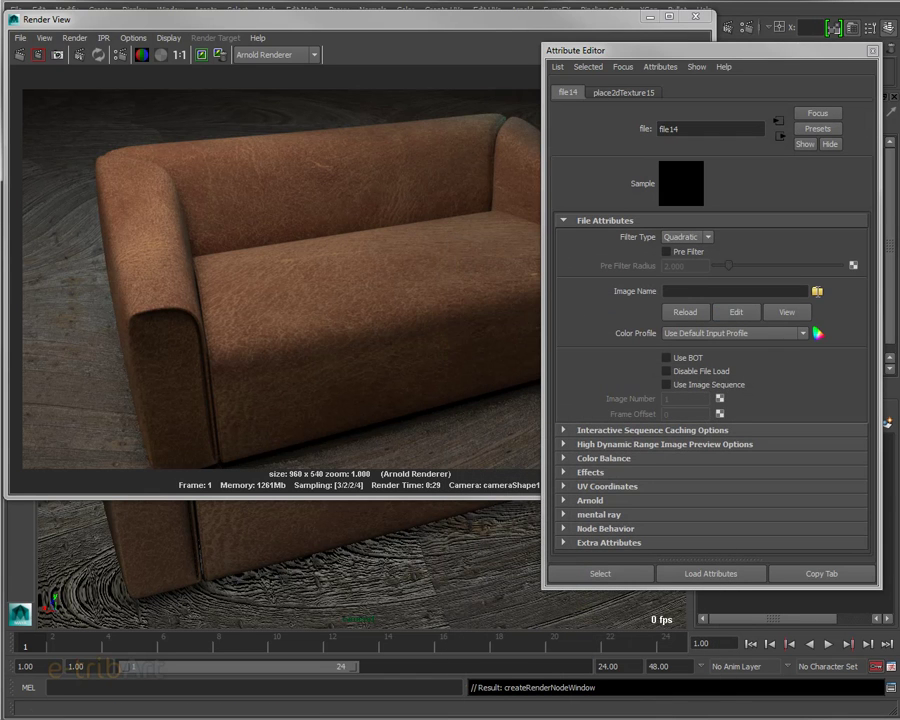
click(817, 291)
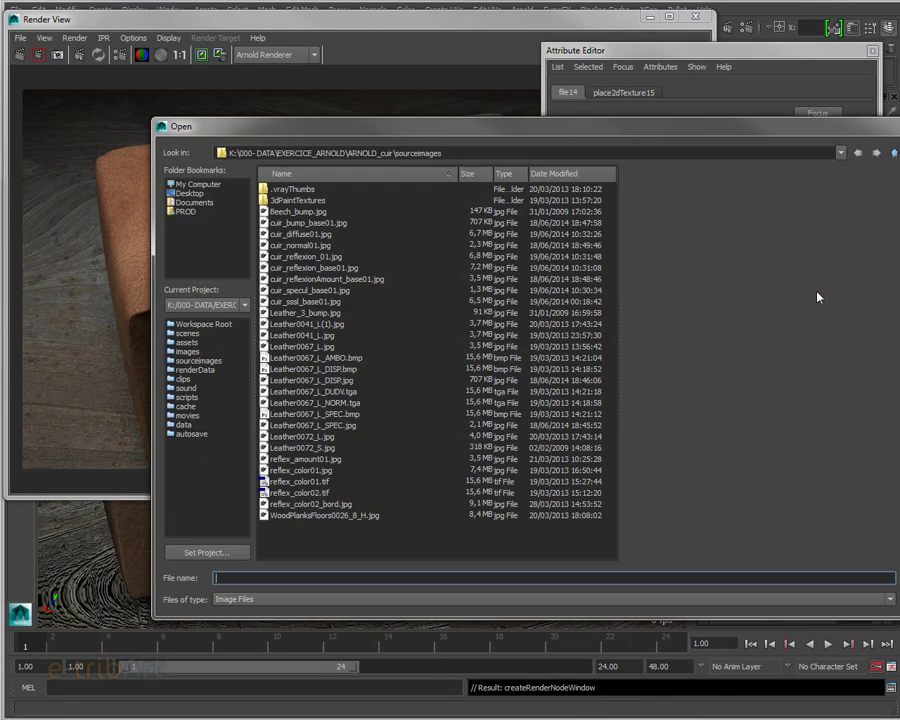
click(307, 293)
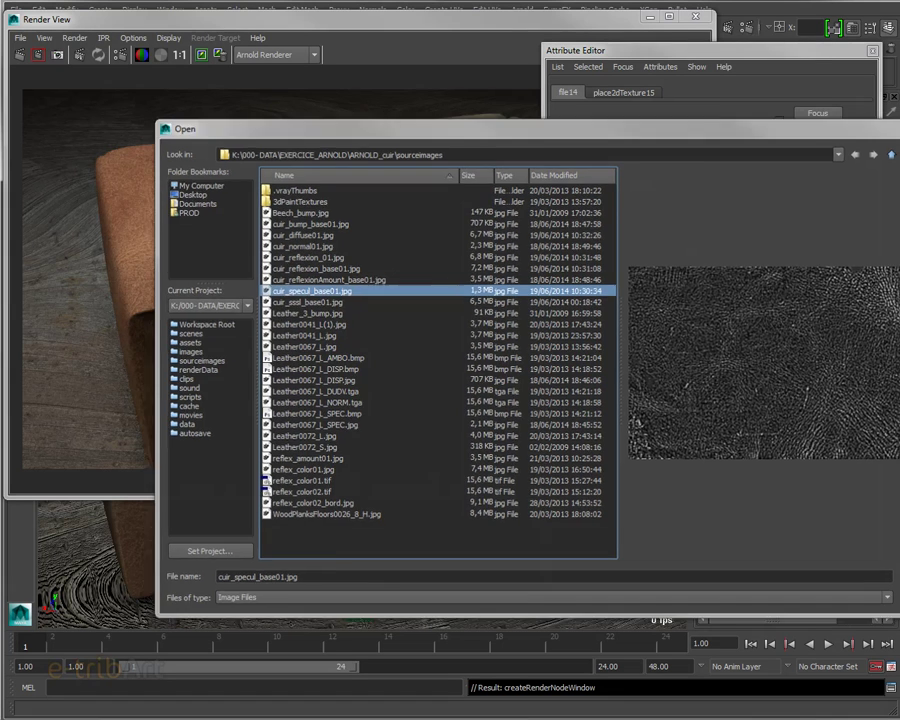
key(Return)
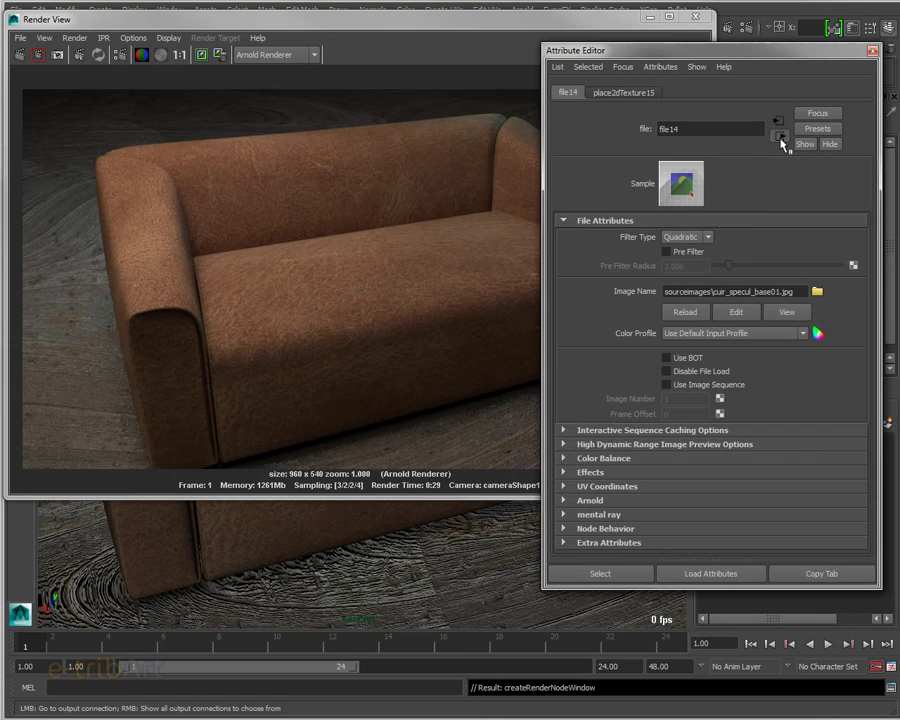
click(779, 136)
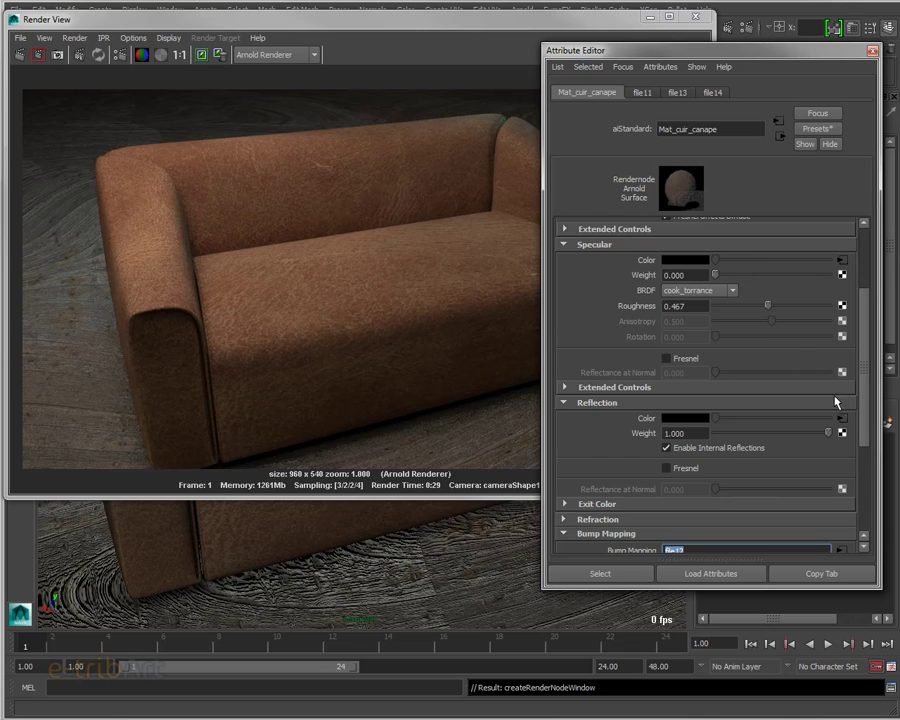
Step: Set specular weight to 1.000, keep the cook_torrance BRDF, and raise roughness to 0.335
drag(862, 399, 862, 391)
drag(715, 295, 830, 295)
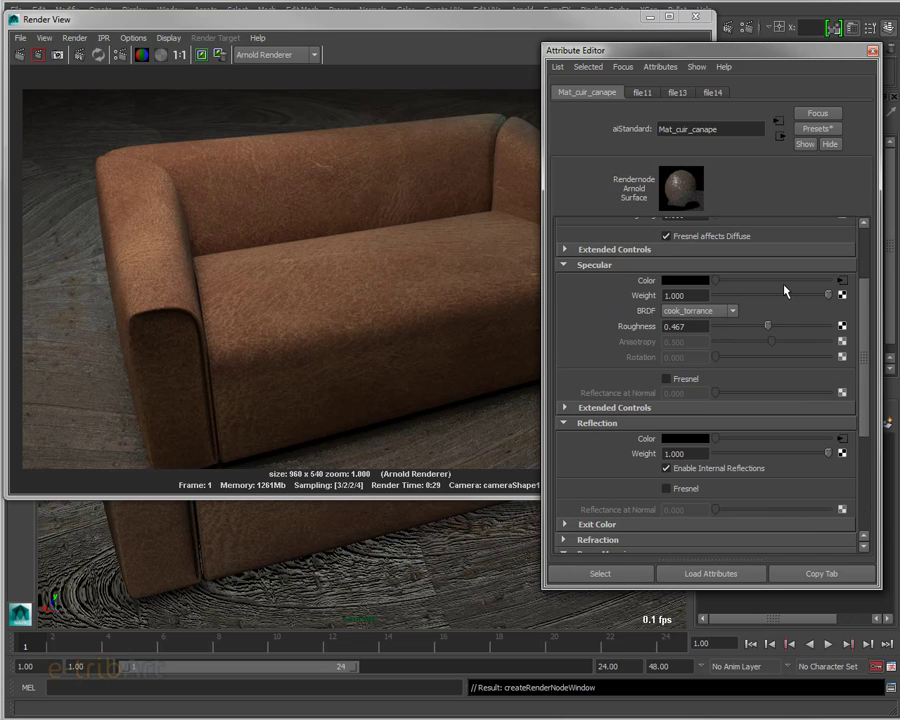
click(668, 311)
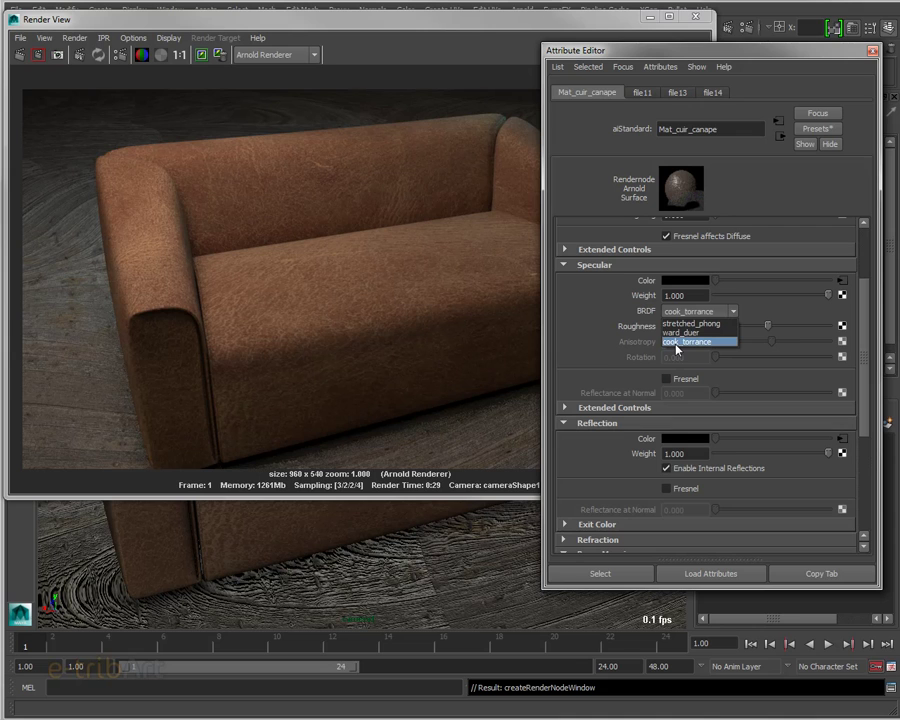
click(677, 342)
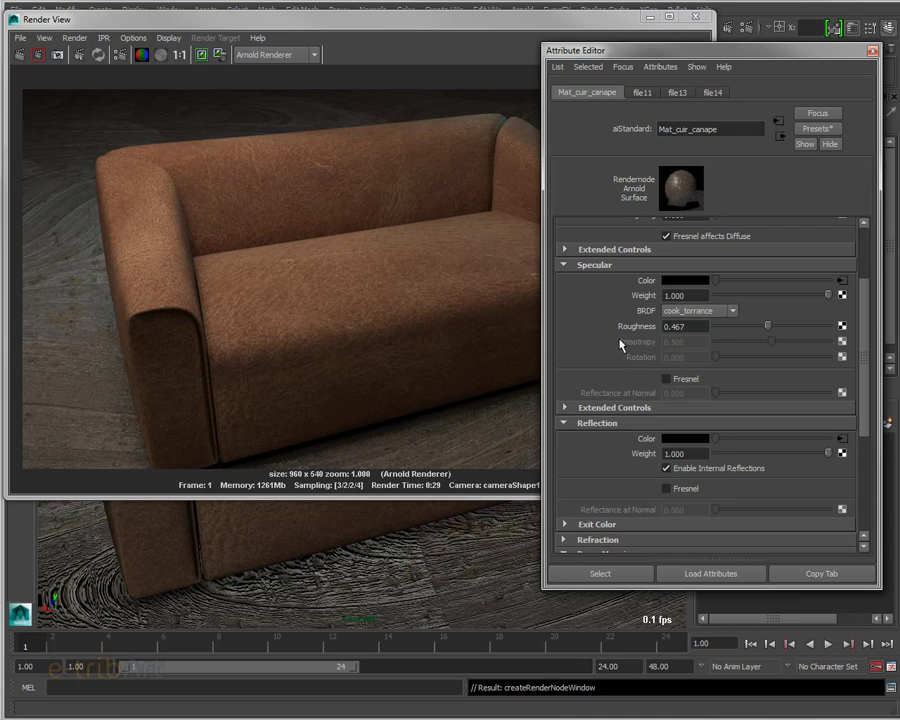
mouse_move(769, 326)
mouse_down()
mouse_move(825, 326)
mouse_move(724, 332)
mouse_move(757, 332)
mouse_up()
Step: Try specular roughness 0.770, settle on 0.478, and redo the Arnold render
click(680, 188)
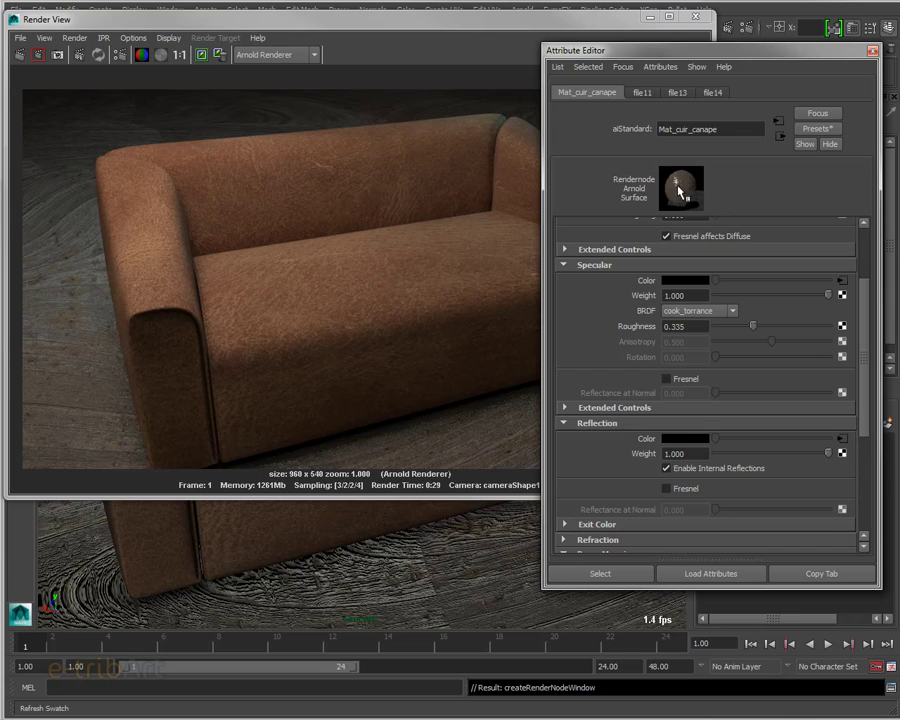
click(803, 326)
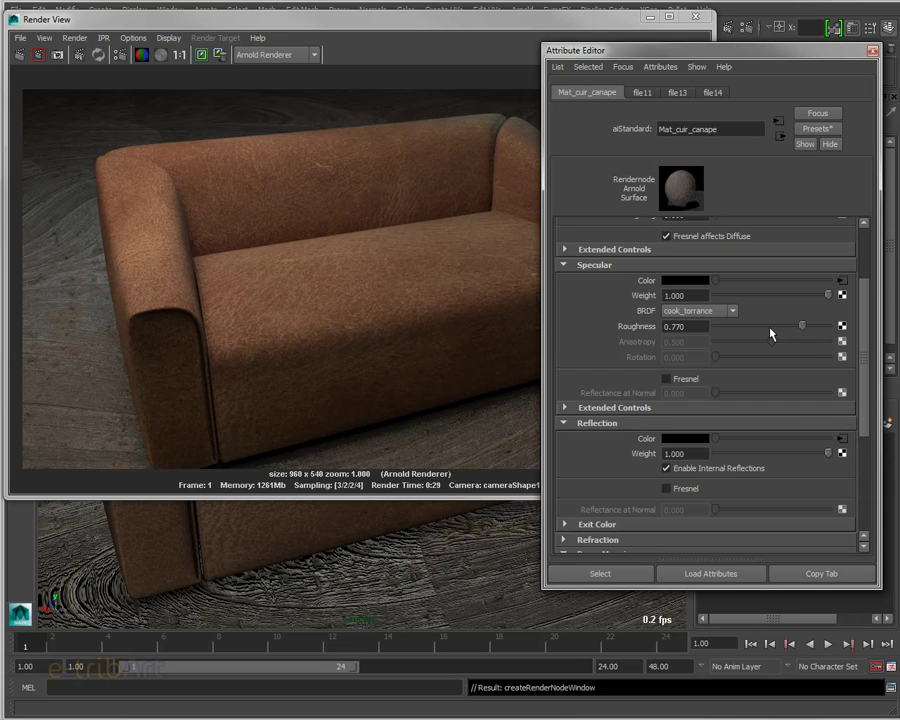
click(771, 331)
click(21, 56)
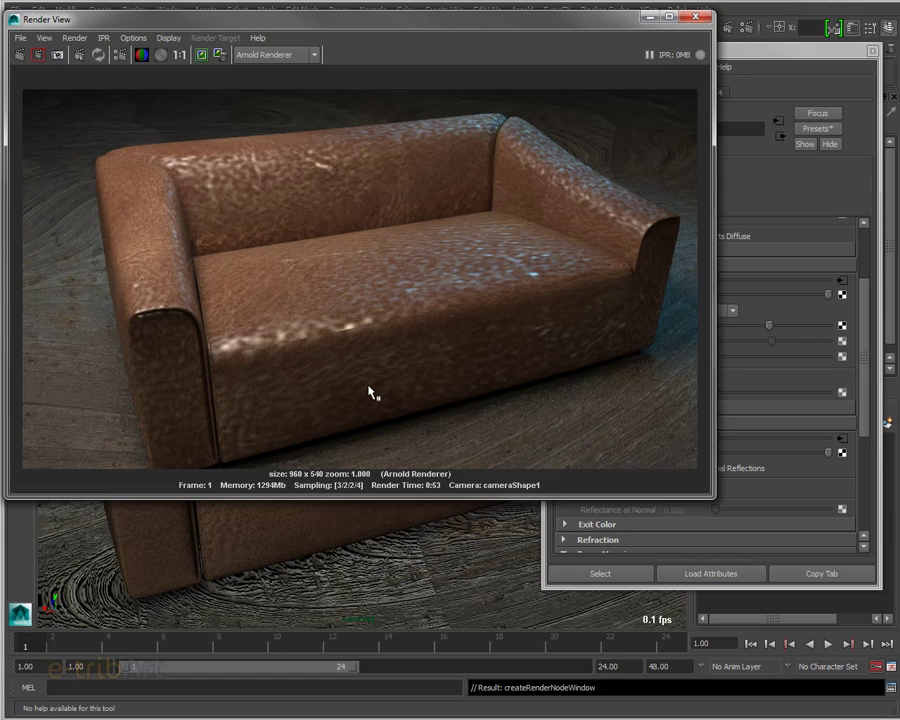
Step: Let the render finish, then open the Mat_cuir_canape shading network in Hypershade
click(760, 54)
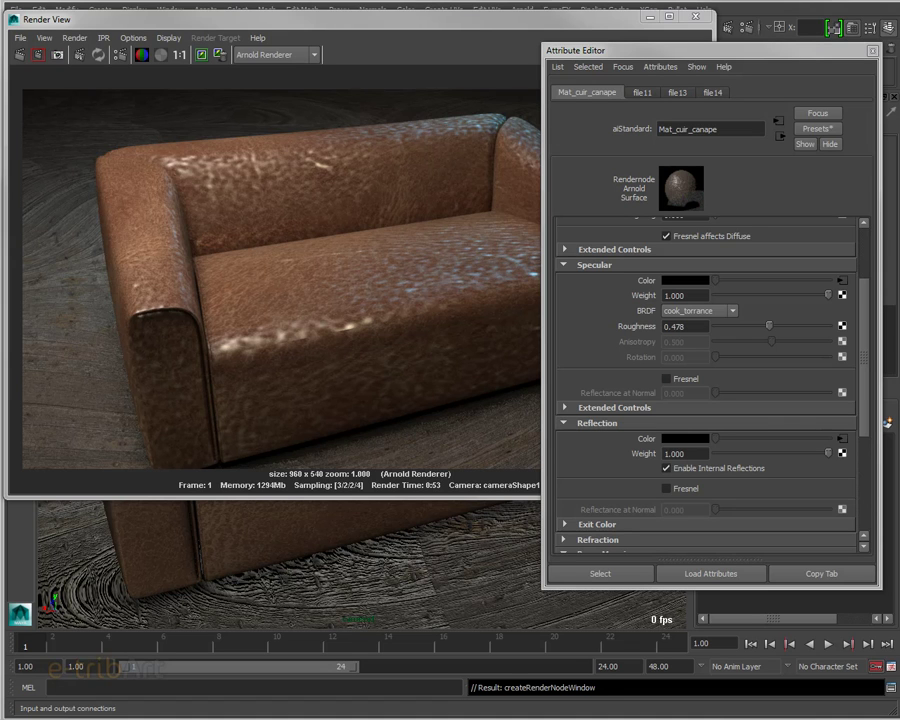
click(777, 139)
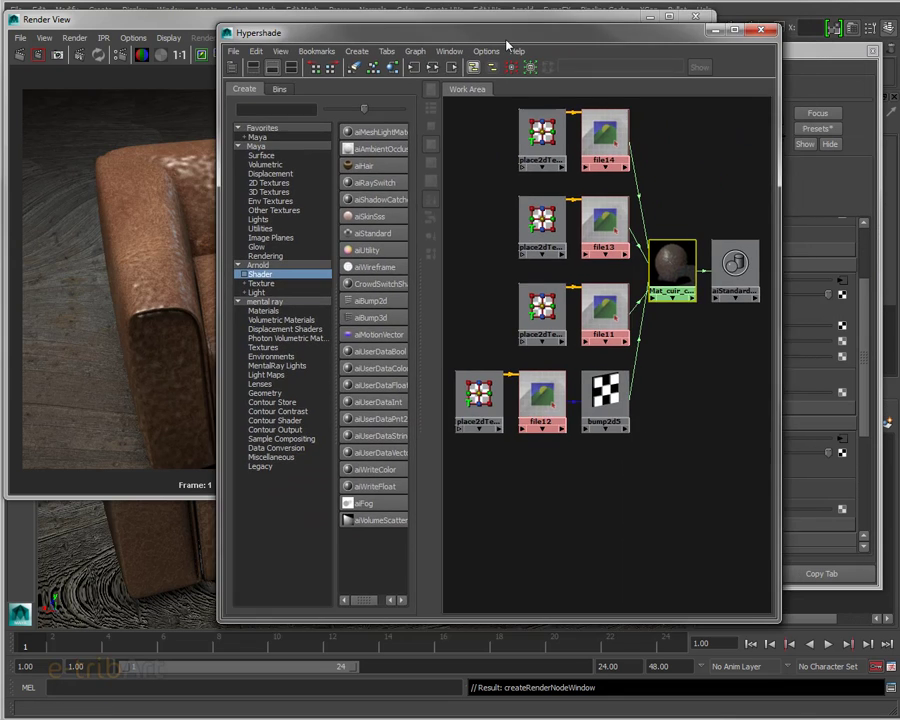
drag(500, 32, 531, 25)
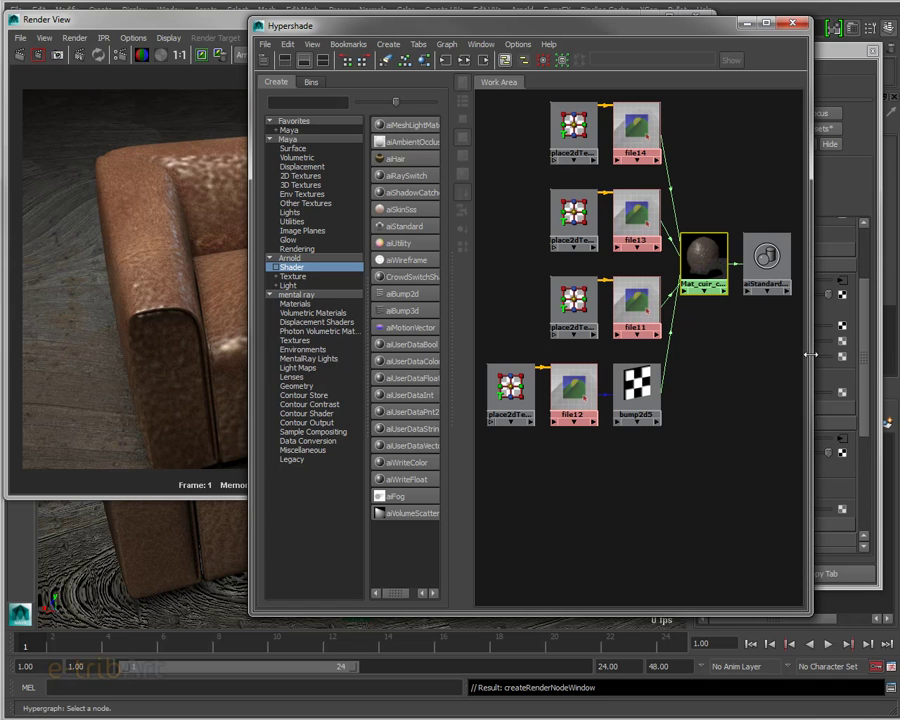
Step: Widen Hypershade, shift the aiStandard and leather shader nodes right, and open file14's attributes
drag(810, 357, 878, 357)
drag(767, 258, 811, 258)
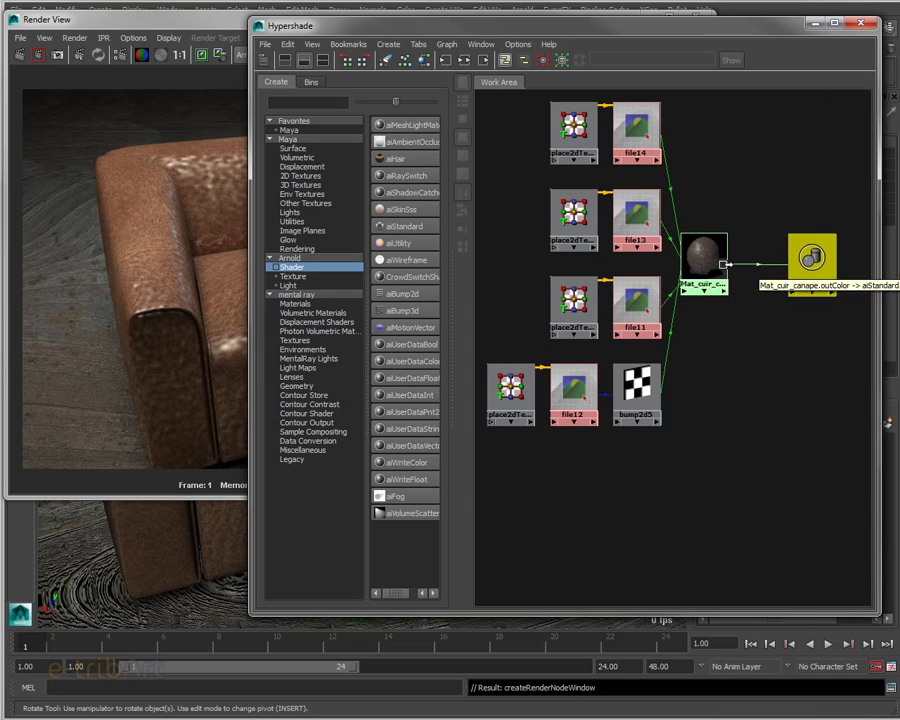
drag(705, 258, 730, 258)
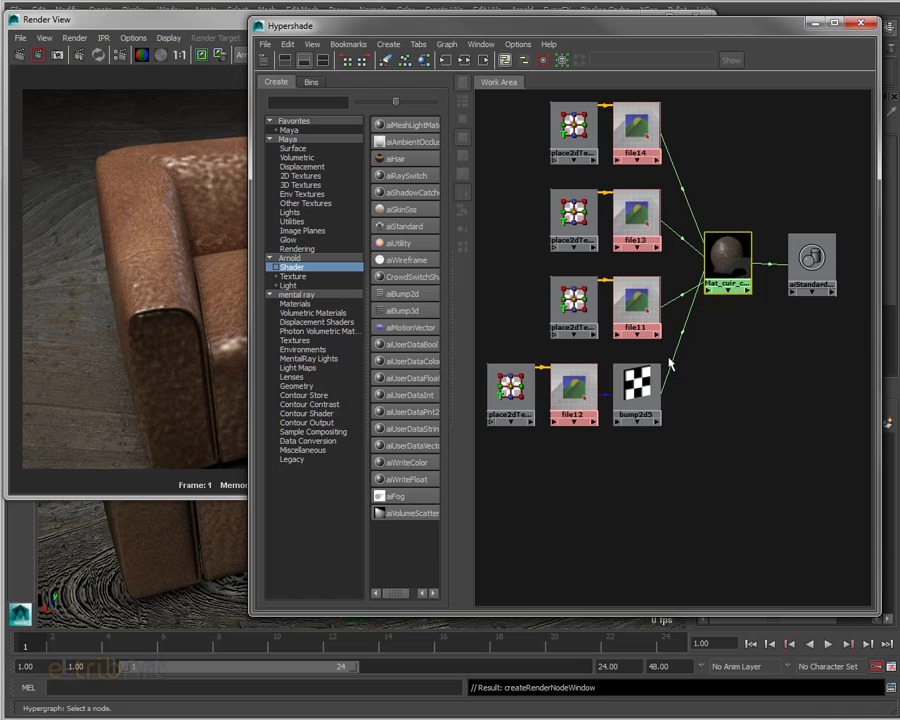
drag(730, 271, 745, 268)
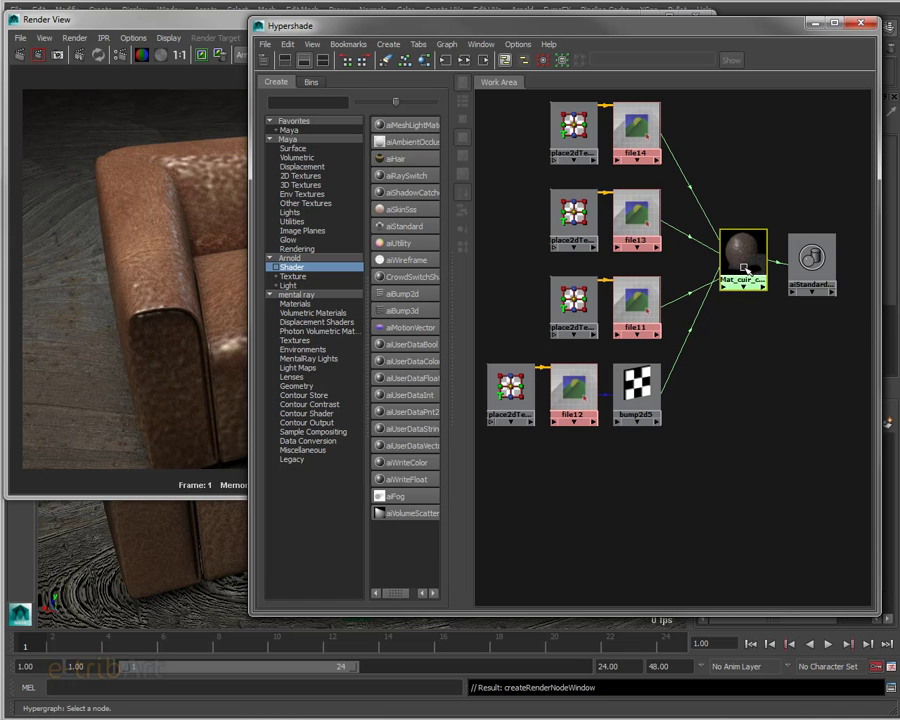
double_click(633, 122)
double_click(684, 131)
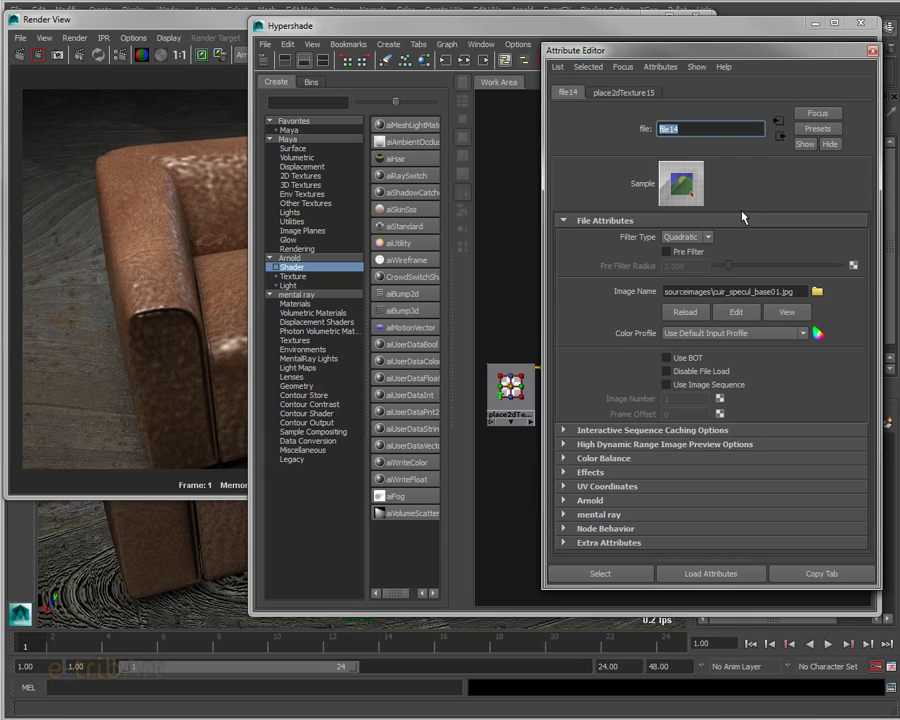
Step: Rename the file14 texture node to specu_base
text(specu_base)
key(Return)
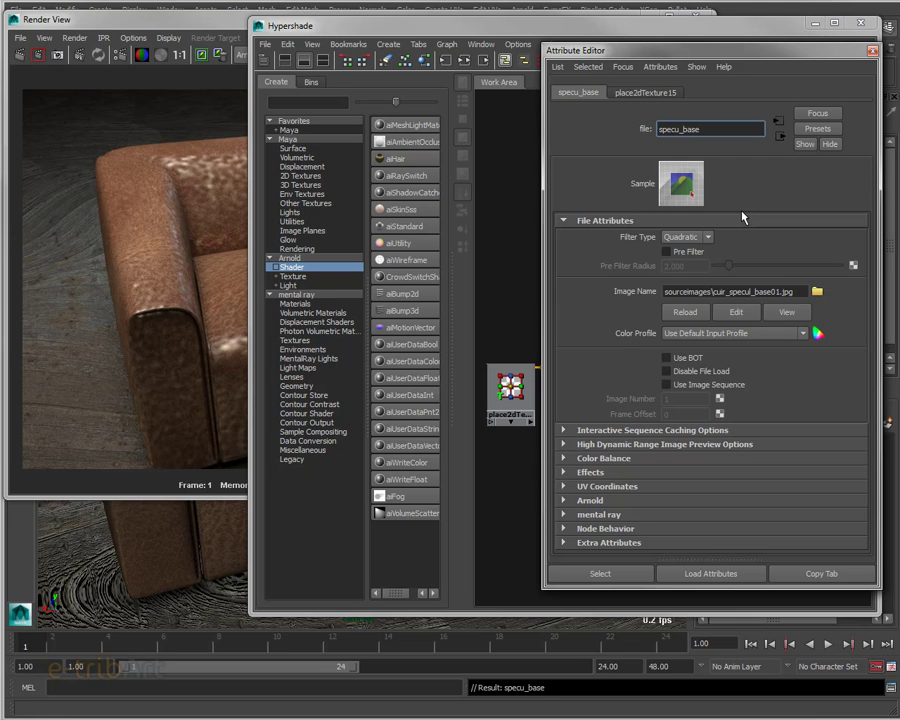
click(607, 190)
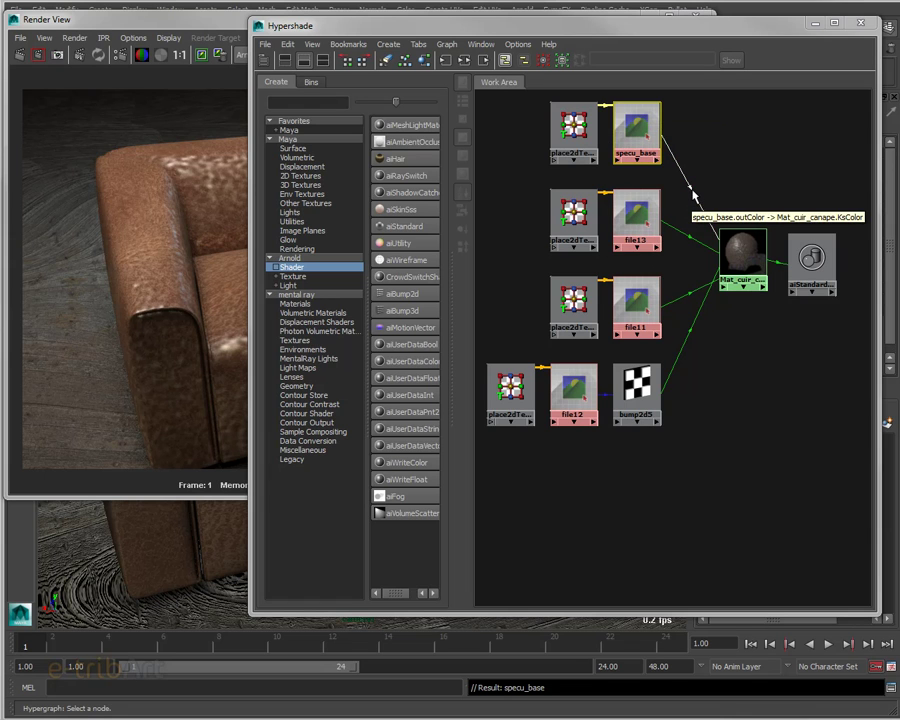
Step: Rename file12 to bump and restore the accidentally deleted bump2d5 node
click(577, 385)
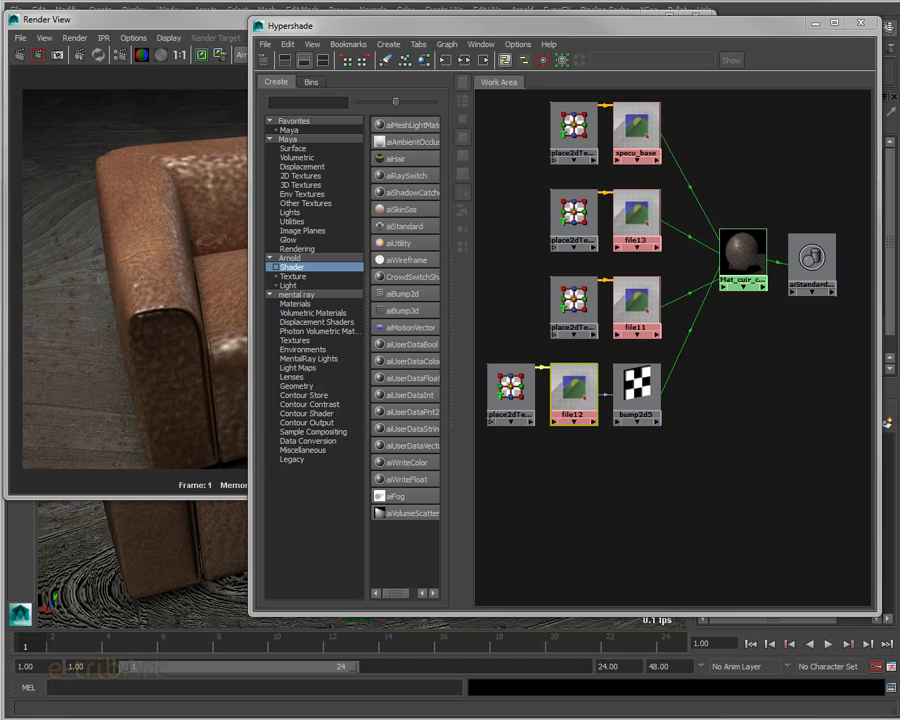
key(Return)
click(636, 390)
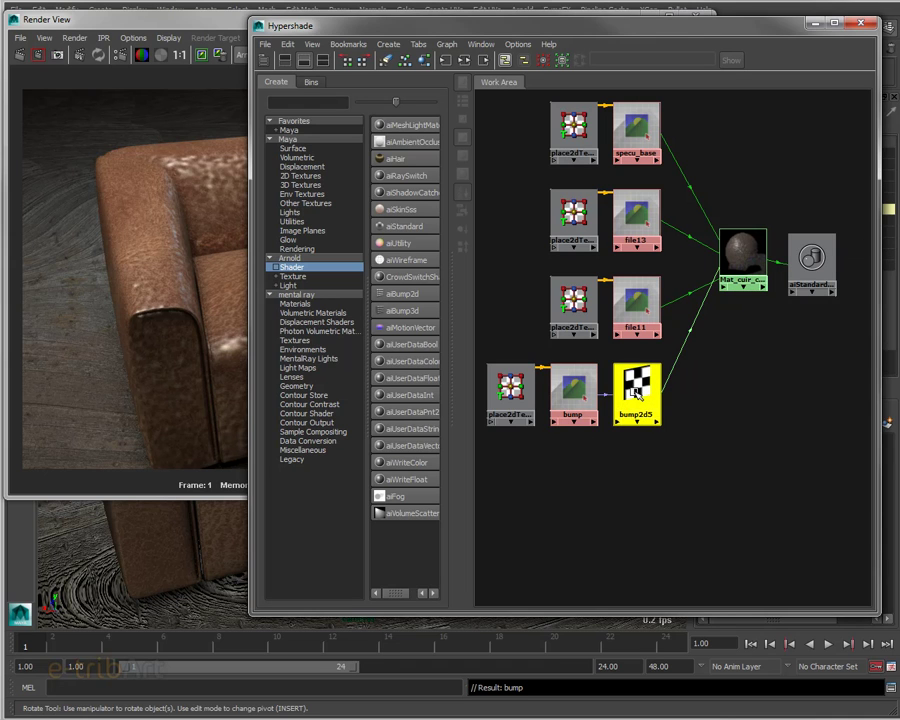
key(a)
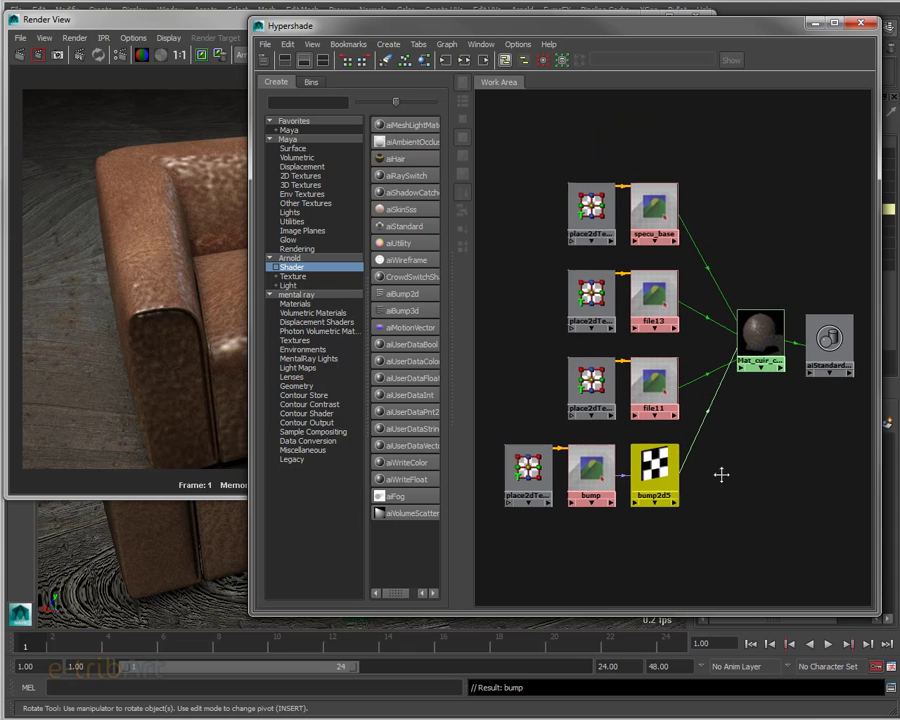
key(Delete)
key(ctrl+z)
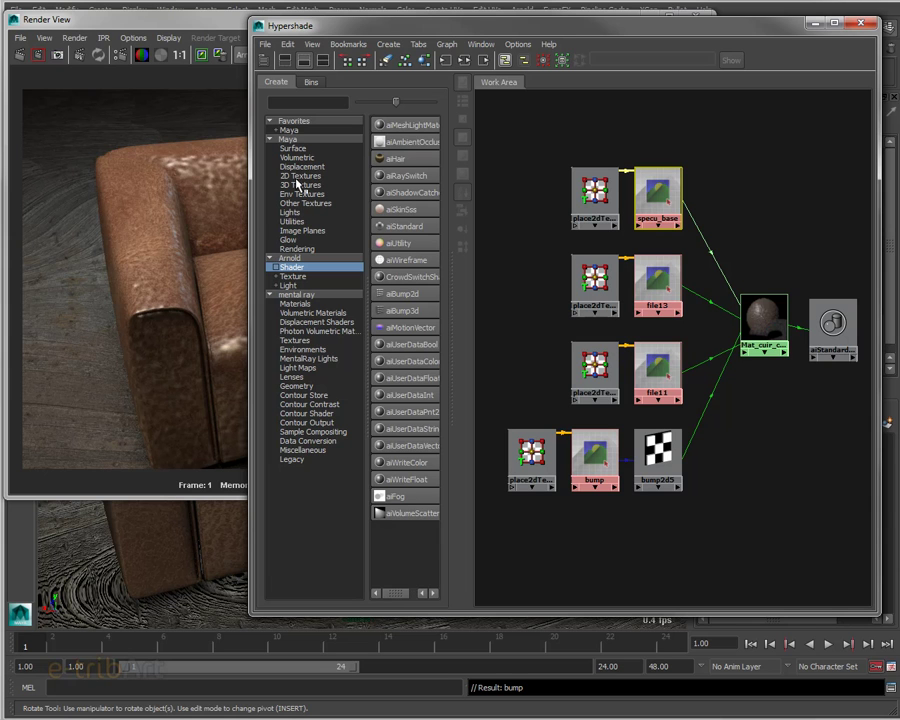
Step: Create a Multiply Divide utility node and place it beside specu_base
click(290, 221)
drag(435, 248, 434, 377)
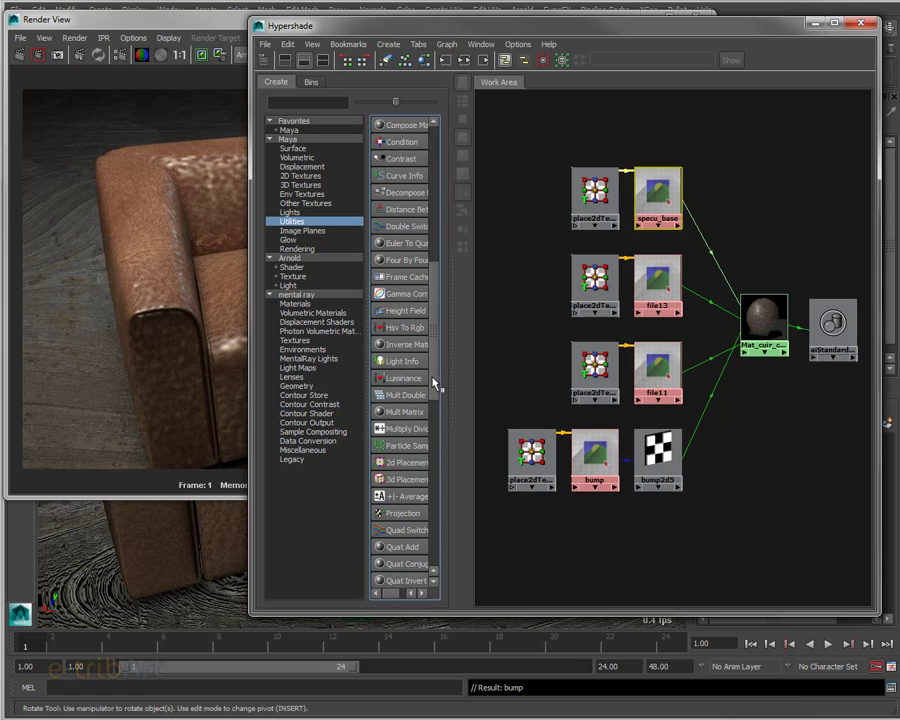
click(407, 430)
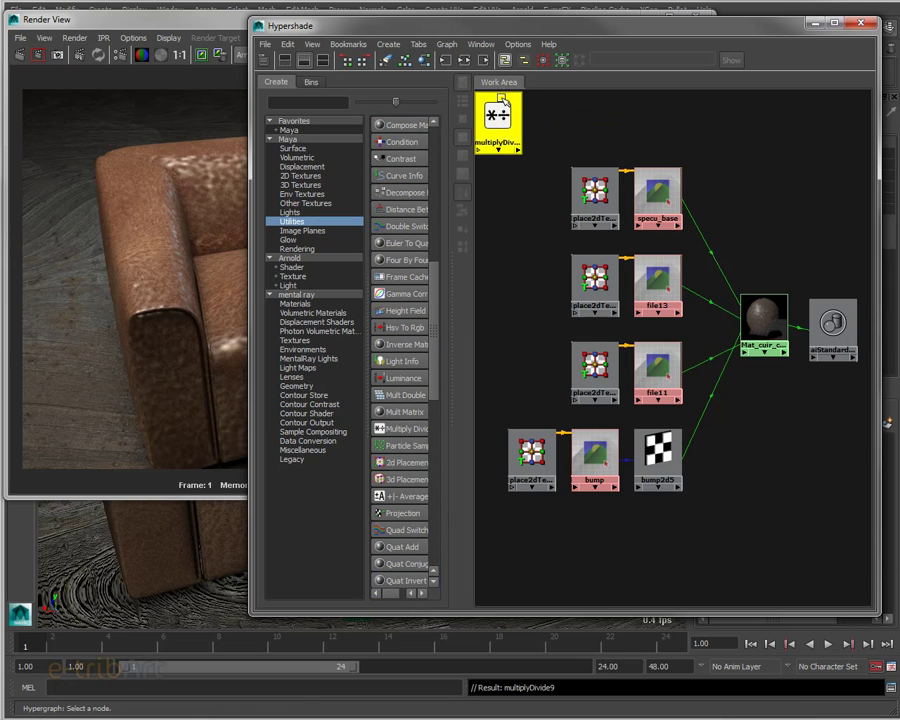
drag(492, 118, 758, 182)
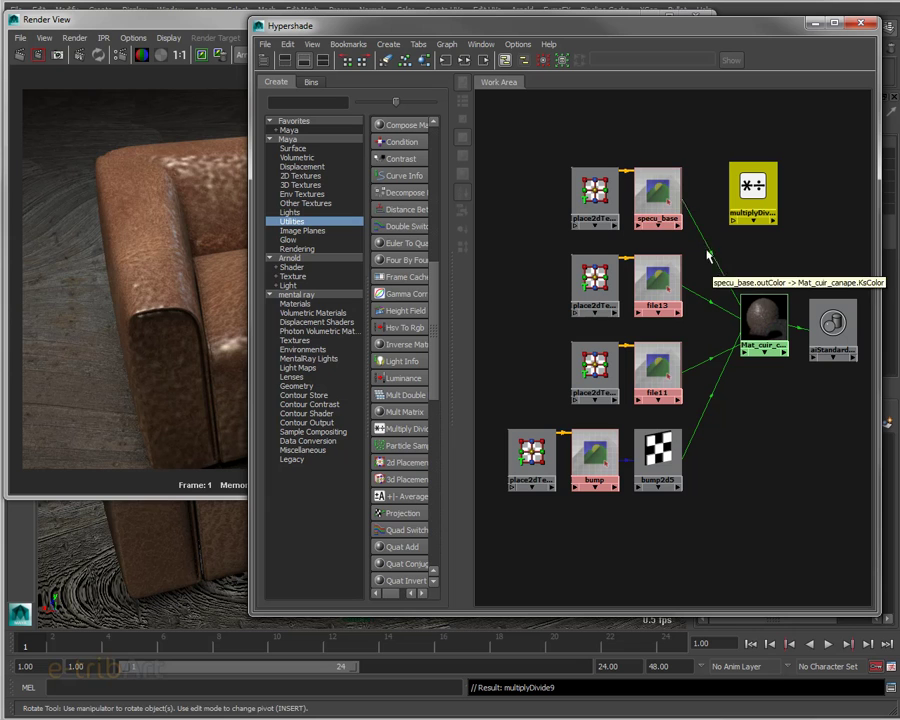
Step: Replace specu_base's specular colour link with a connection into multiplyDivide input1
click(735, 267)
key(Delete)
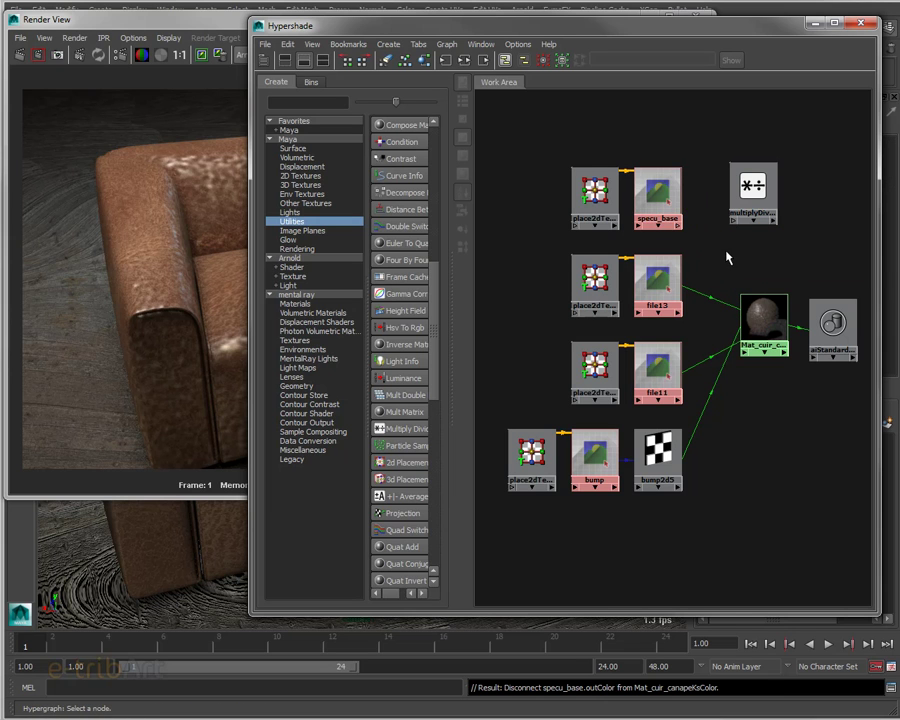
middle_drag(666, 205, 753, 196)
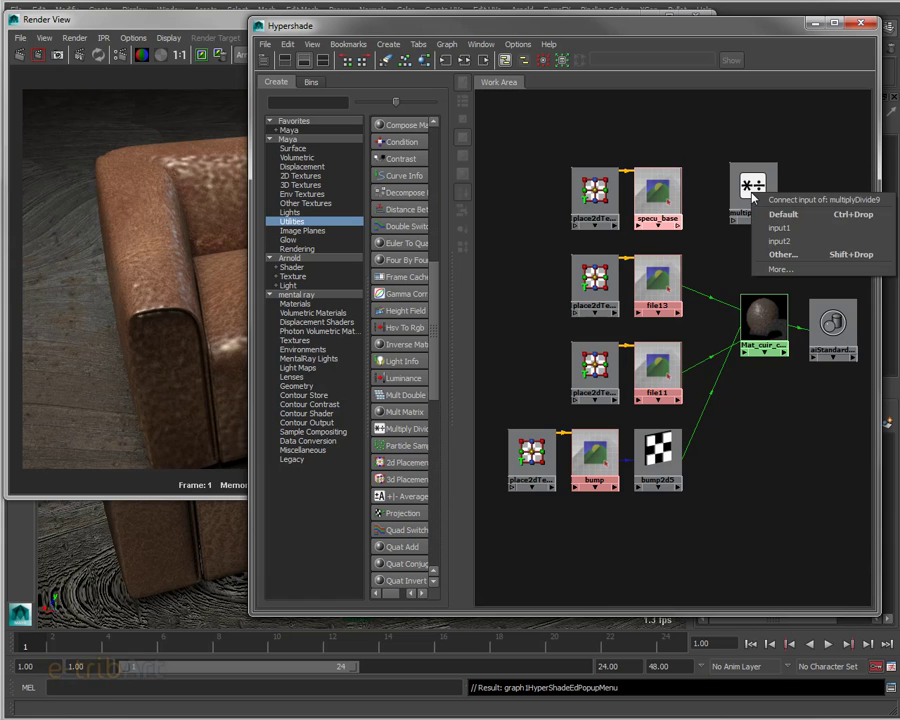
click(777, 229)
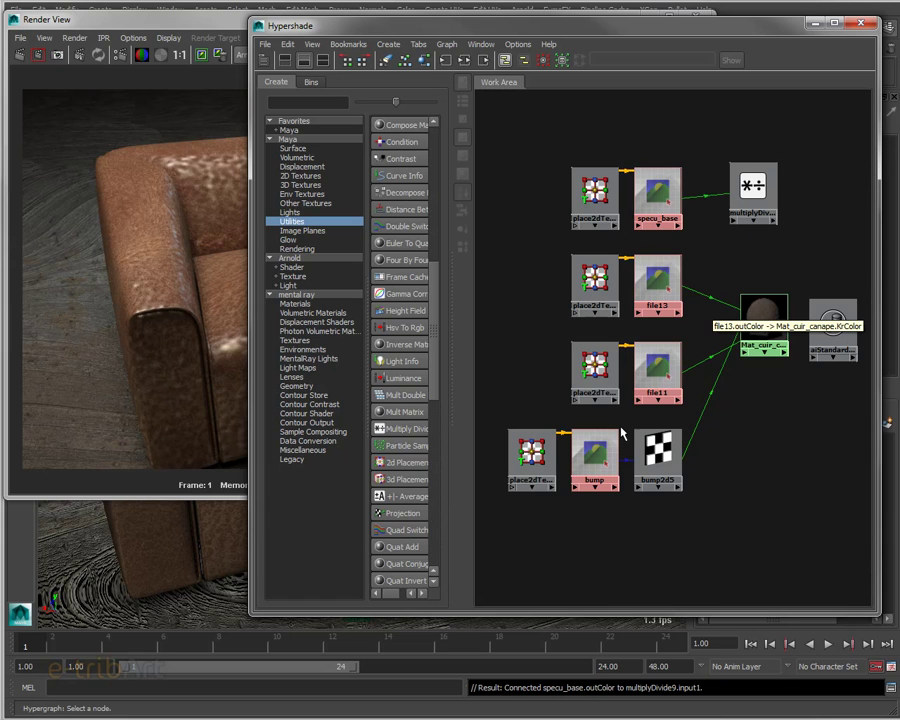
drag(595, 195, 567, 142)
drag(660, 202, 649, 147)
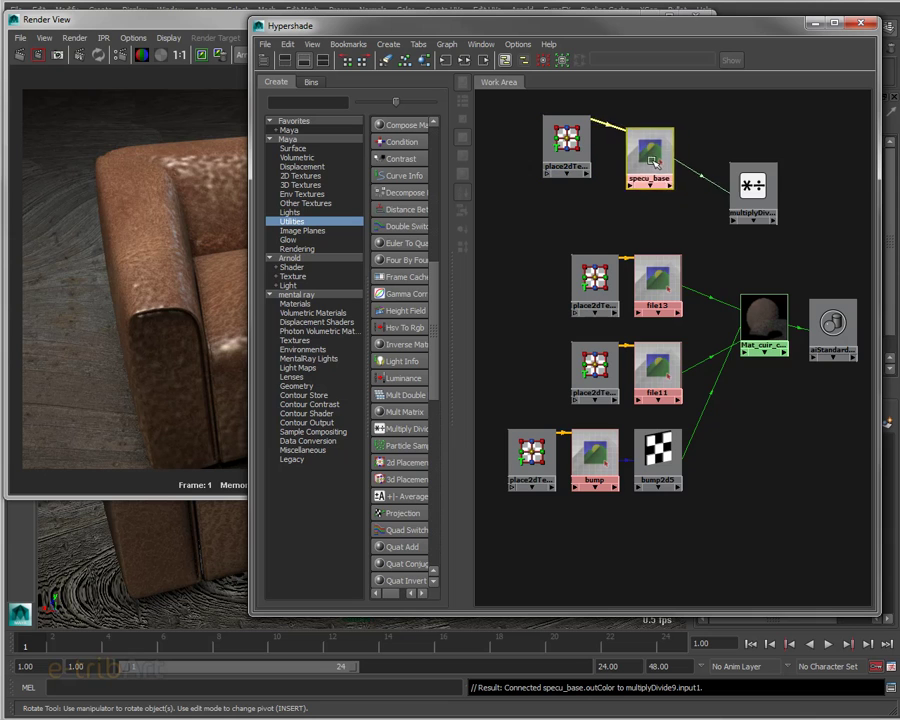
drag(736, 206, 708, 176)
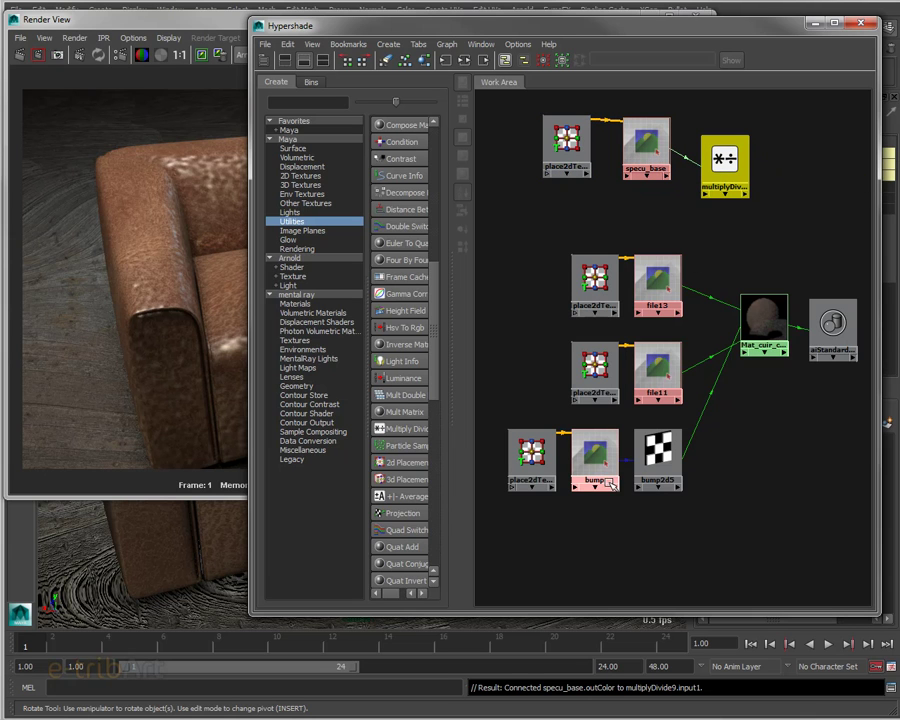
Step: Connect bump's outColor to multiplyDivide input2 and tidy the node layout
middle_drag(740, 172, 740, 172)
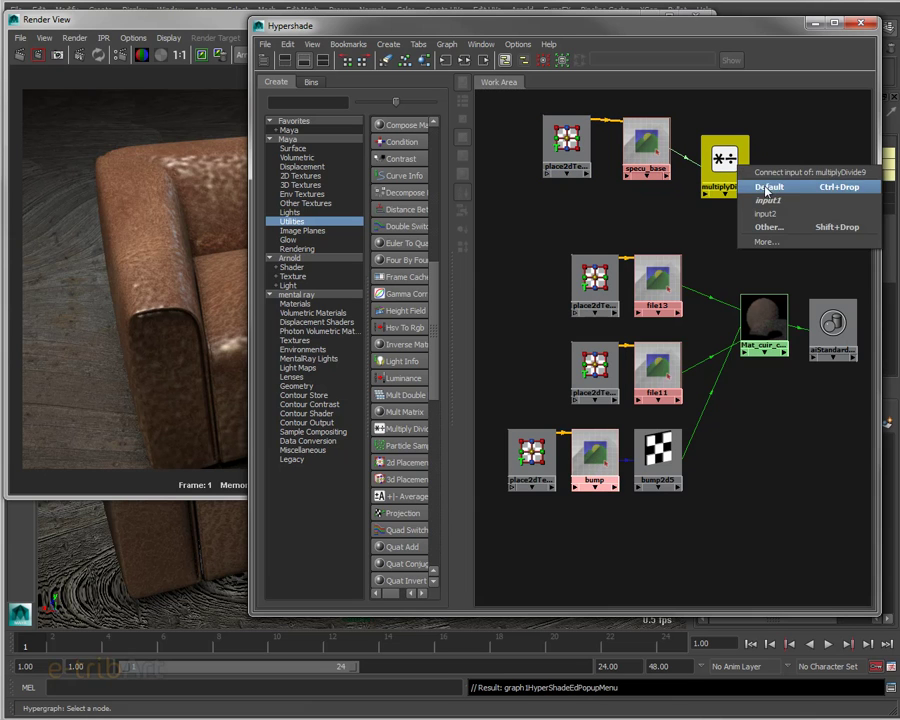
click(758, 216)
mouse_move(729, 171)
mouse_down()
mouse_move(731, 189)
mouse_move(723, 174)
mouse_up()
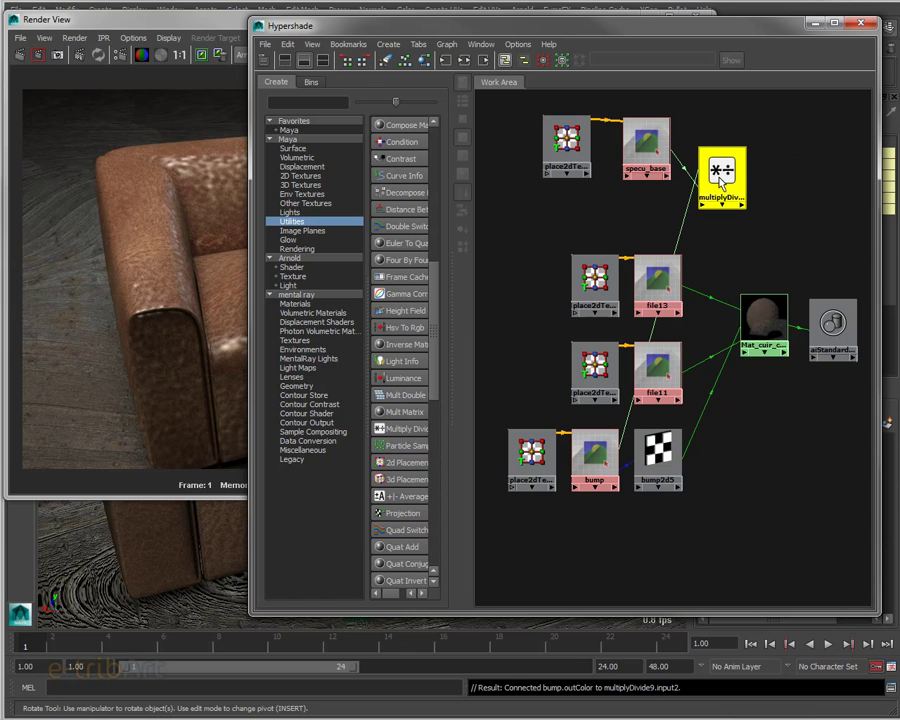
middle_drag(723, 180, 768, 308)
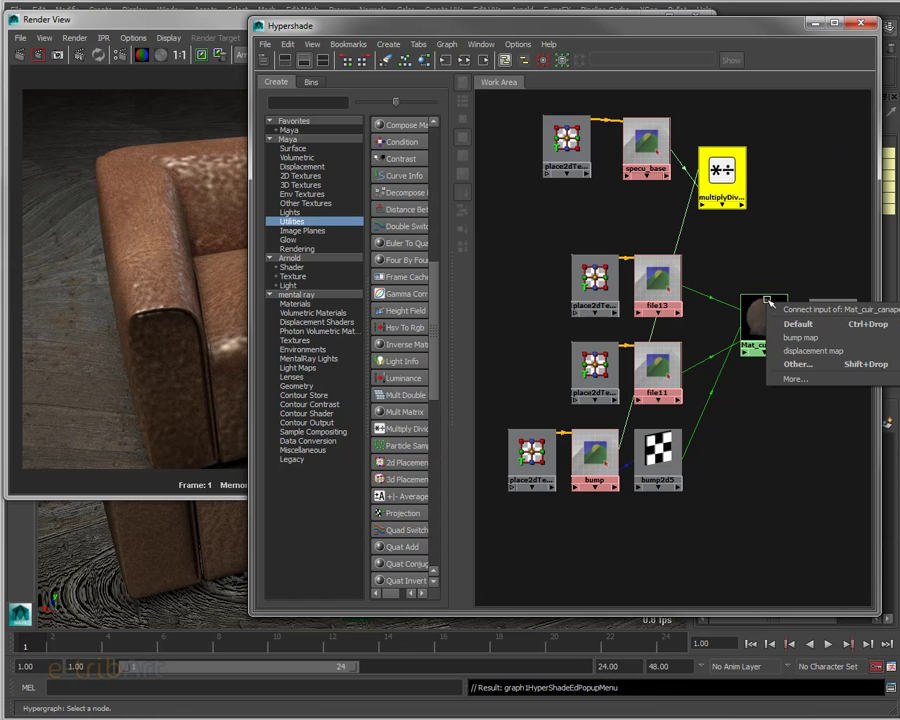
click(798, 323)
click(763, 318)
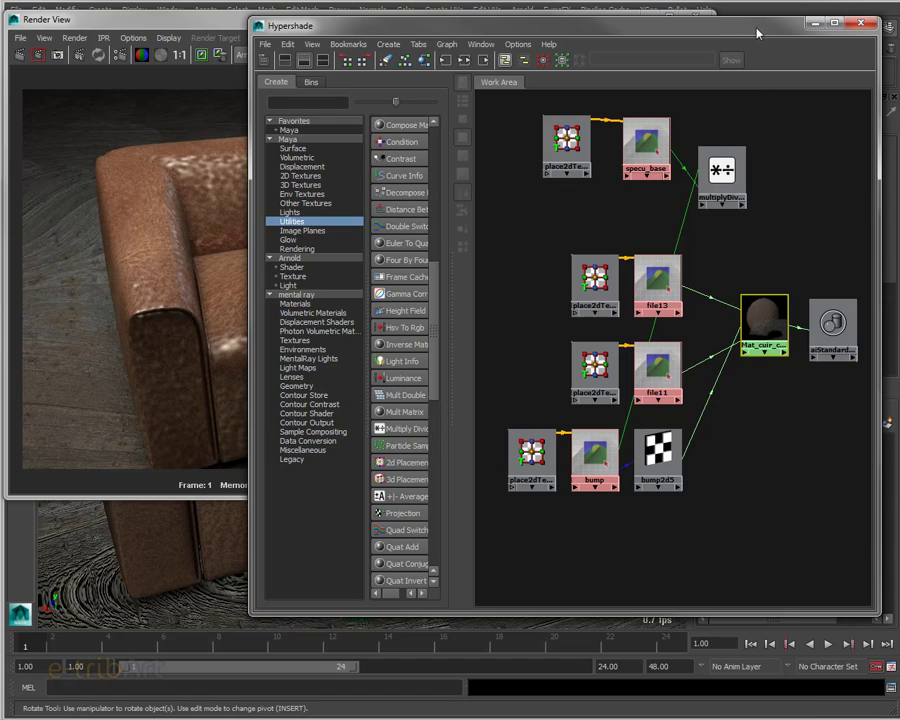
drag(532, 22, 356, 25)
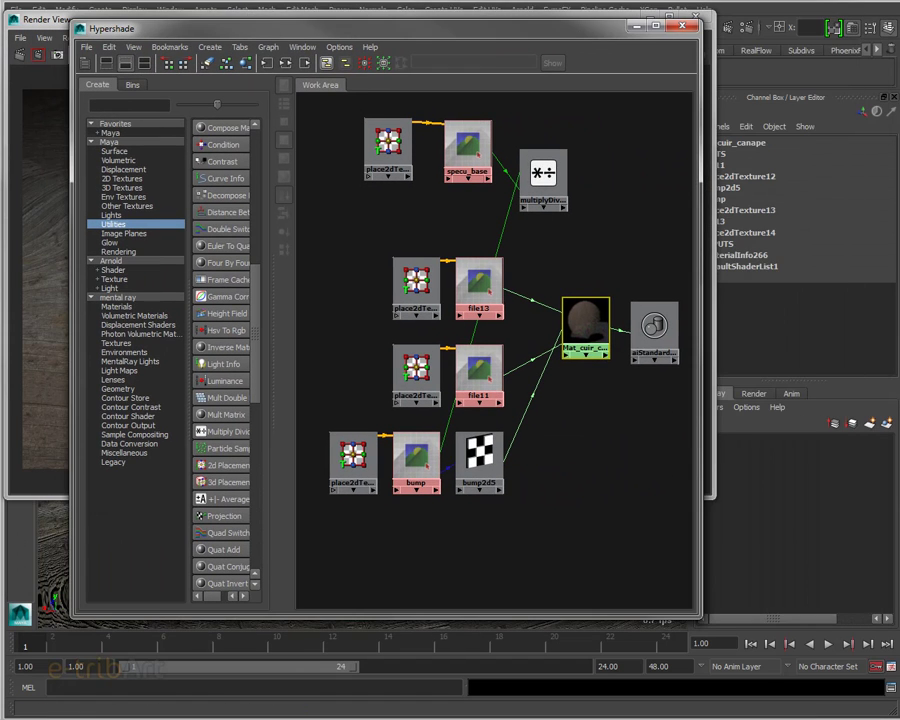
Step: Middle-drag multiplyDivide9's output onto Mat_cuir_canape's Specular Color attribute
key(ctrl+a)
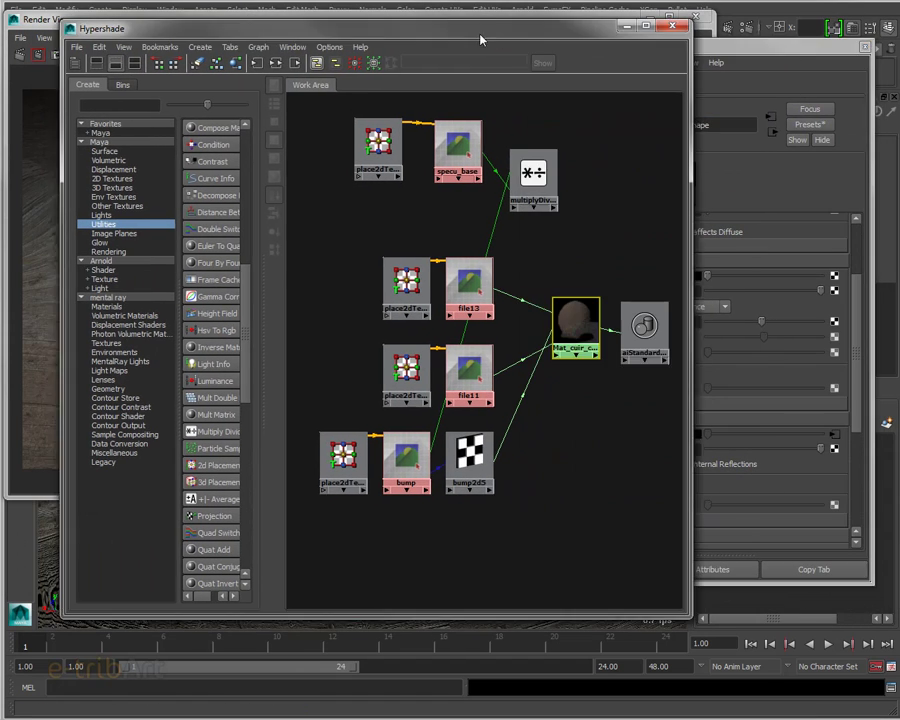
drag(337, 23, 287, 22)
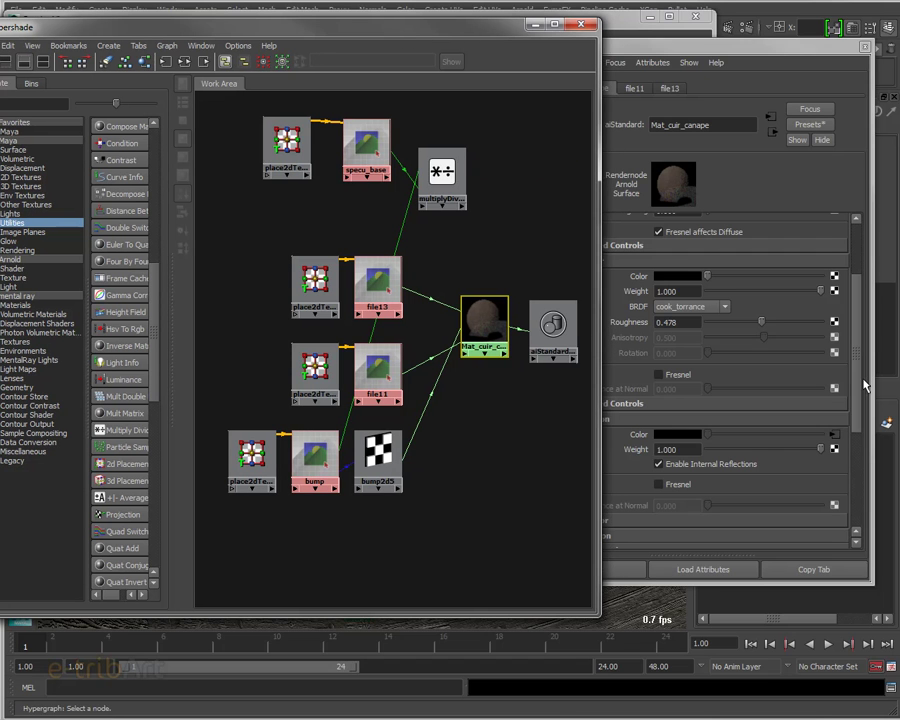
drag(601, 110, 548, 112)
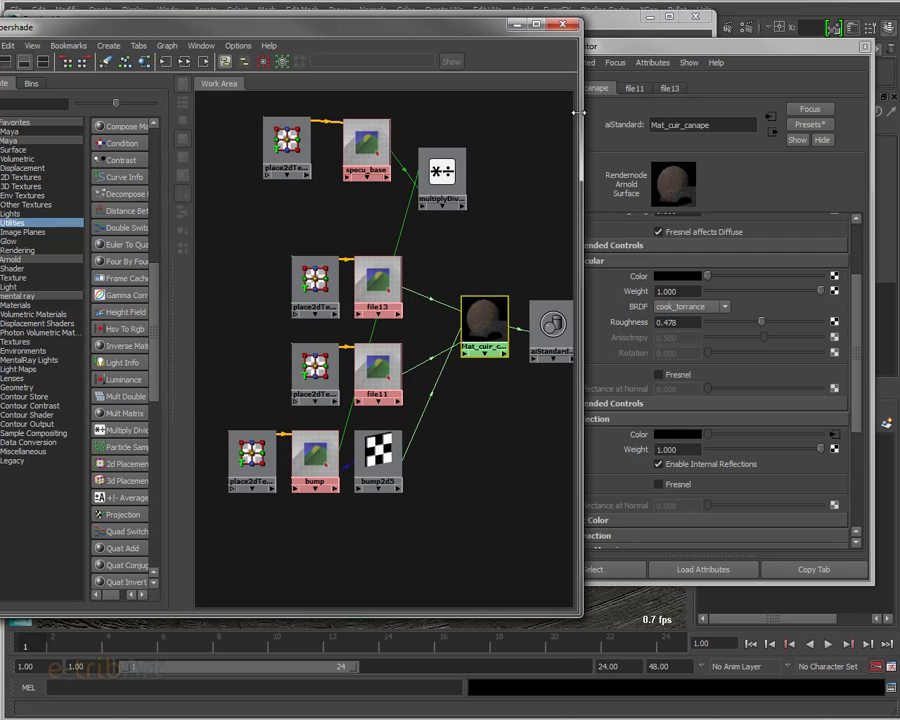
alt+middle_drag(419, 258, 367, 265)
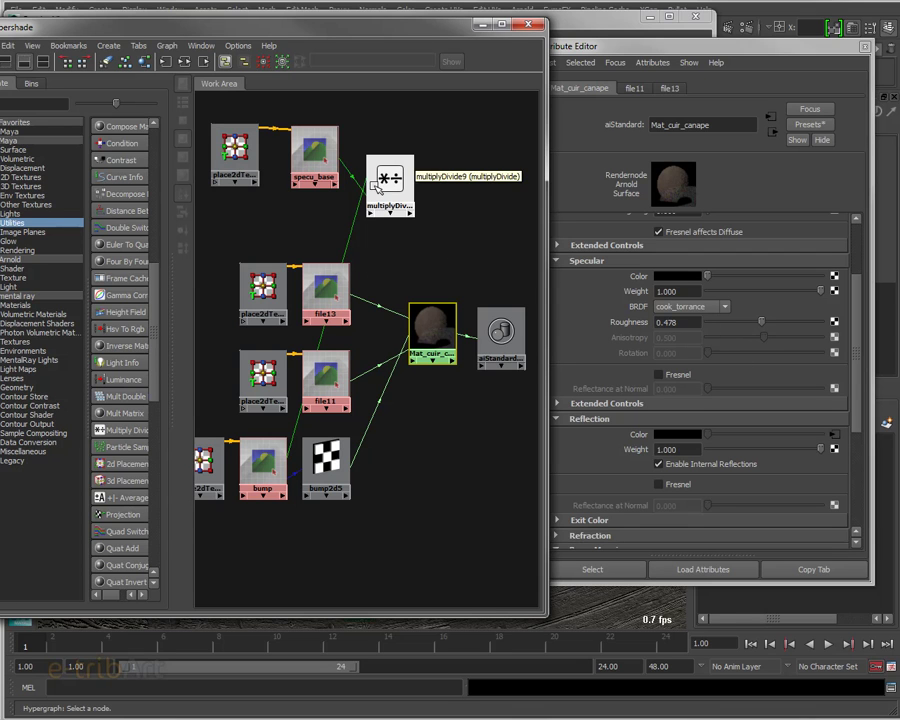
middle_drag(390, 175, 641, 277)
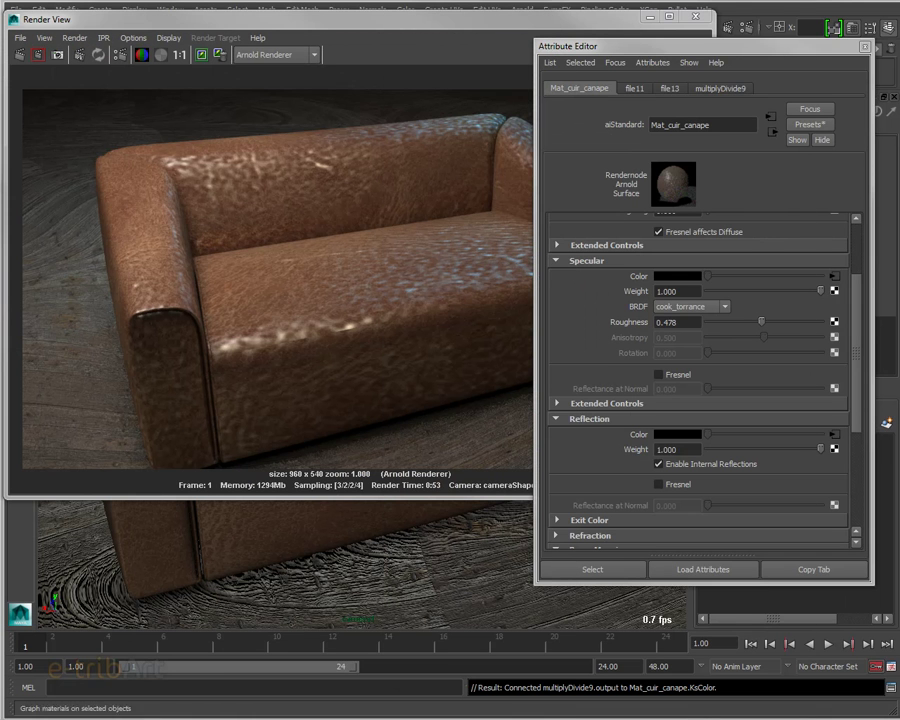
Step: Redo the previous Arnold render in Render View to preview the boosted specular
drag(160, 25, 166, 18)
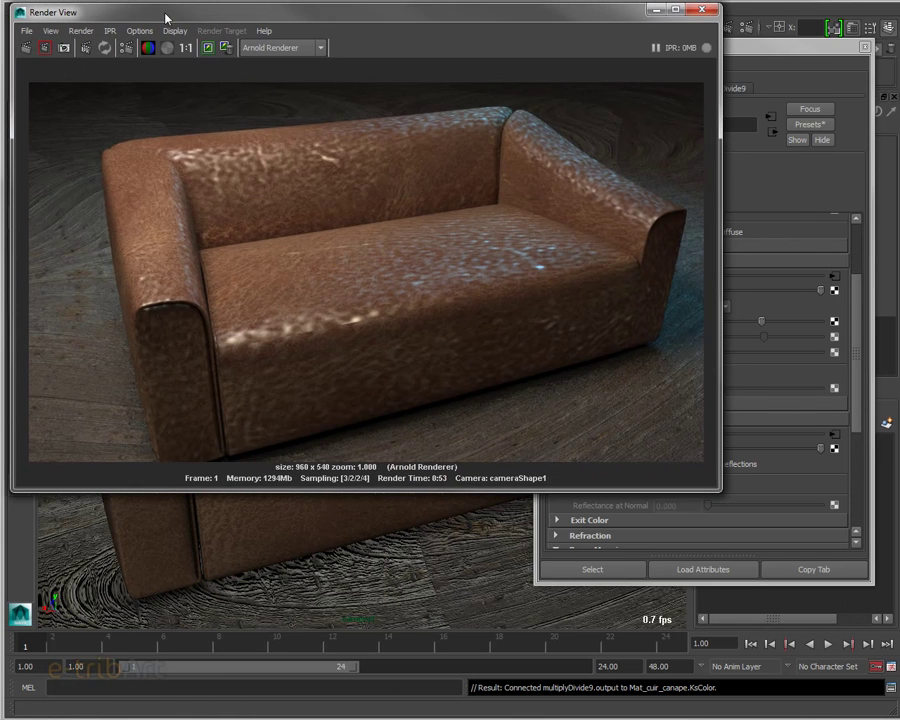
click(26, 49)
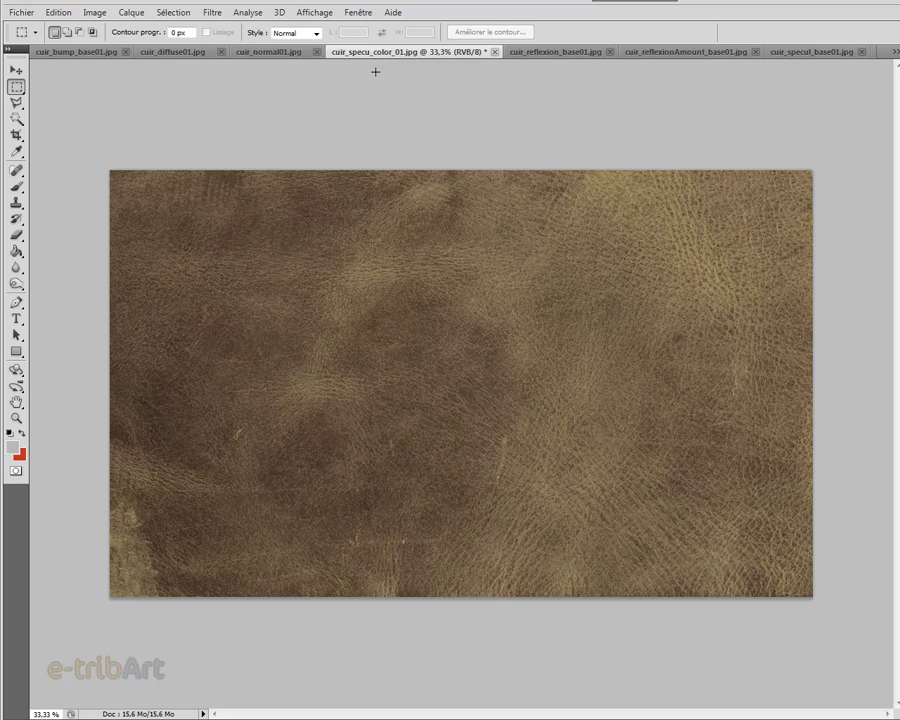
Step: In Photoshop, view cuir_diffuse01.jpg, then compare it with the olive cuir_specu_color_01.jpg specular map
click(177, 53)
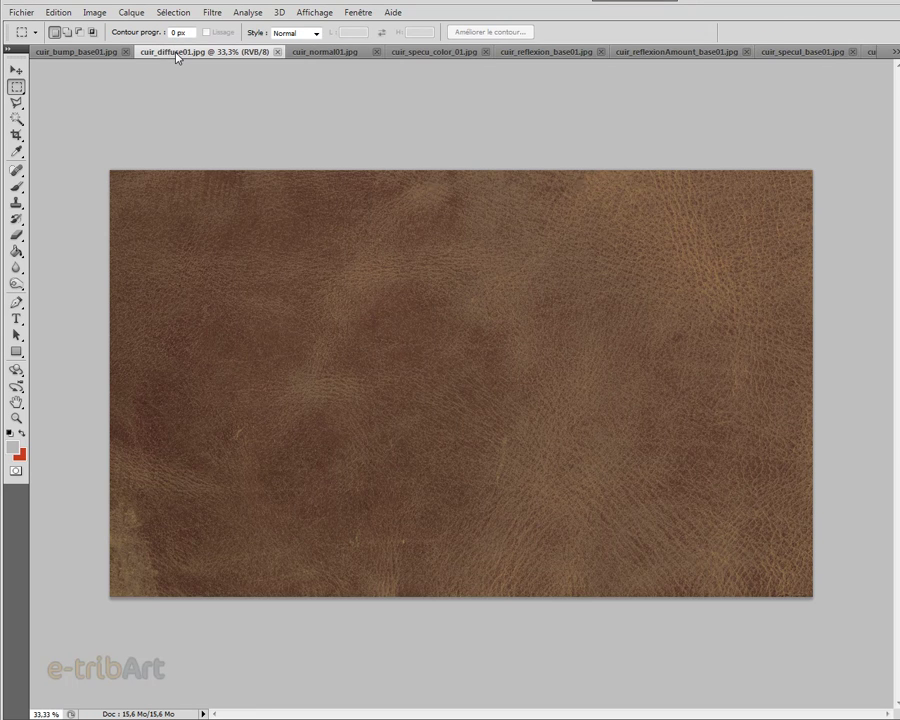
click(424, 53)
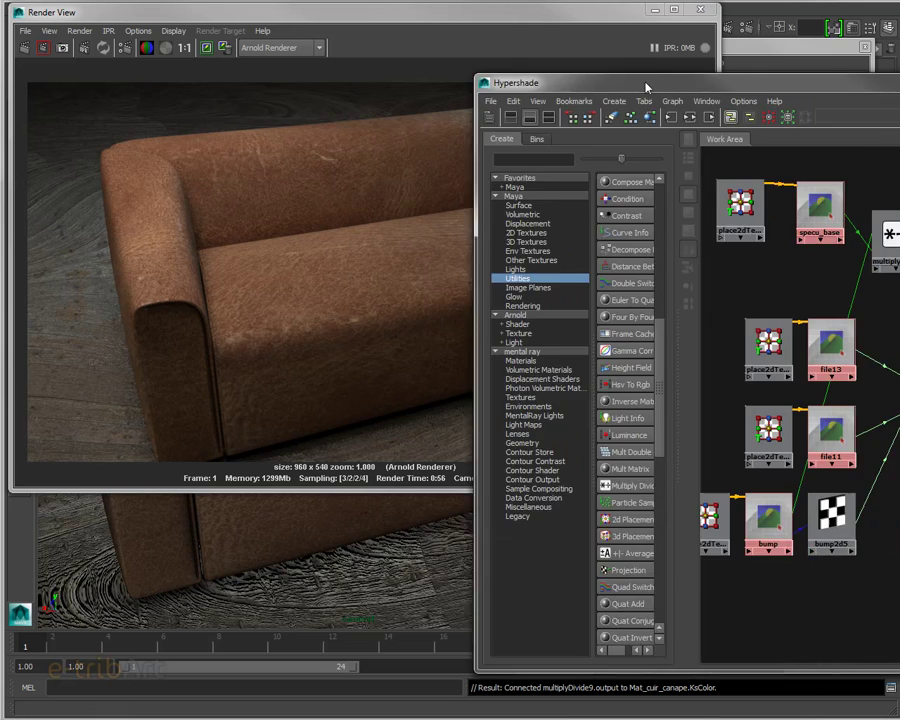
Step: Delete the multiplyDivide9 link to Mat_cuir_canape's specular colour and review both nodes' attributes
drag(646, 88, 358, 24)
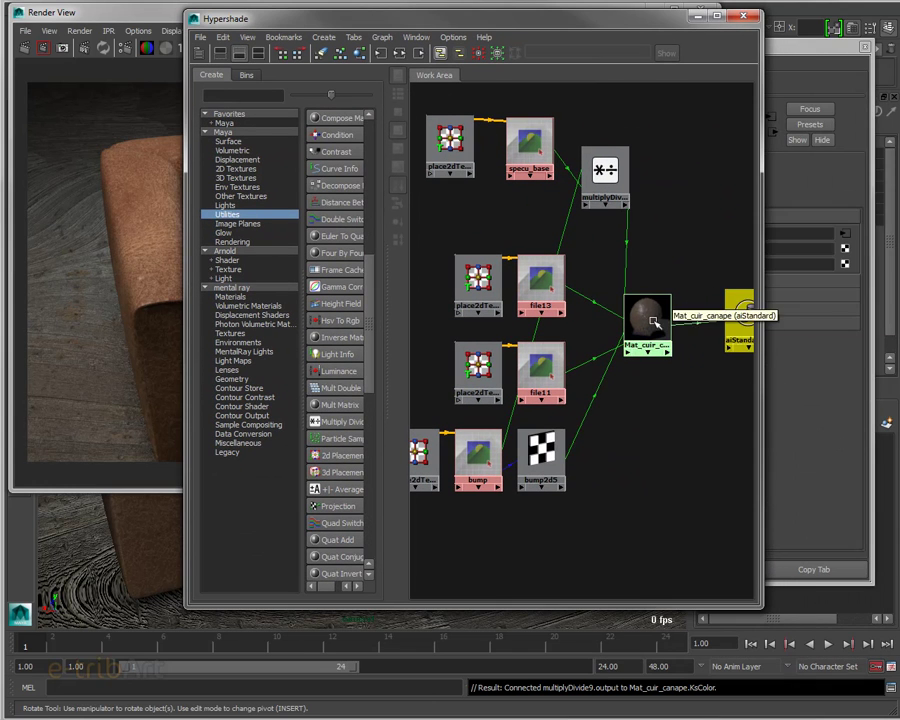
drag(646, 314, 674, 320)
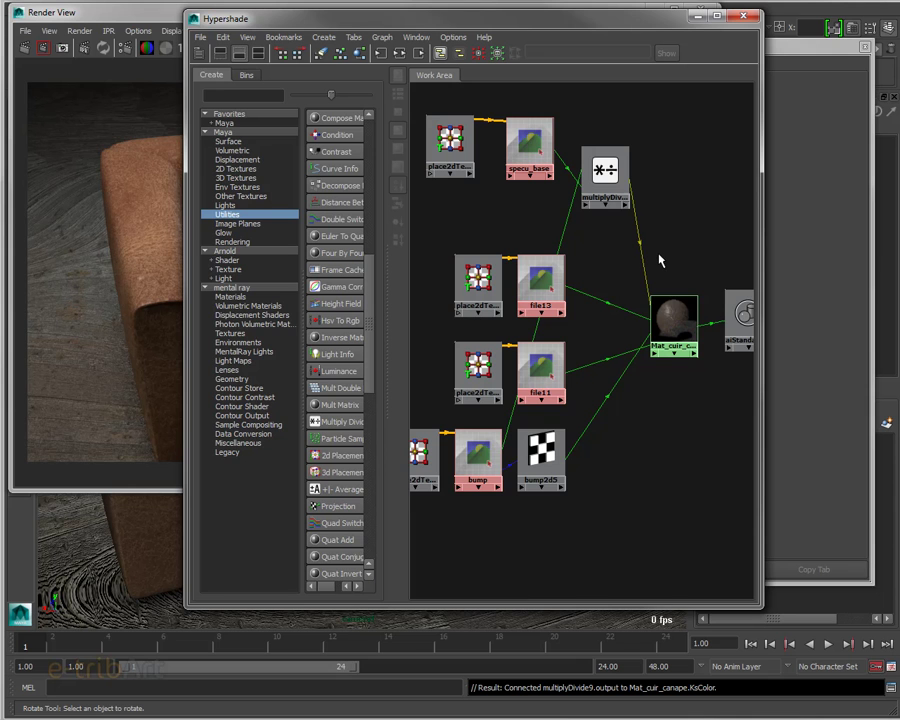
key(Delete)
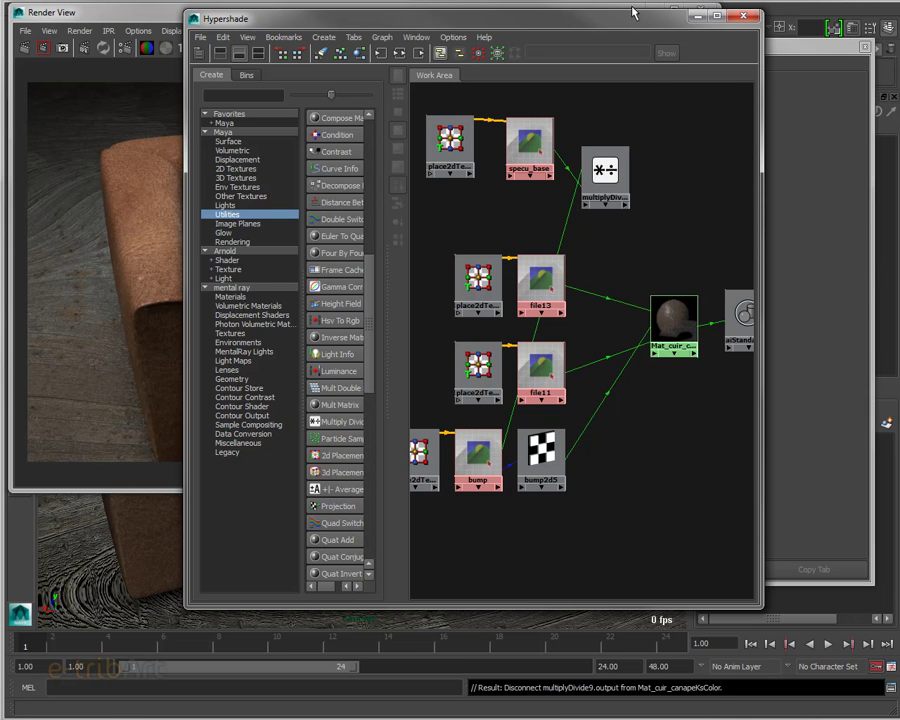
drag(633, 24, 460, 38)
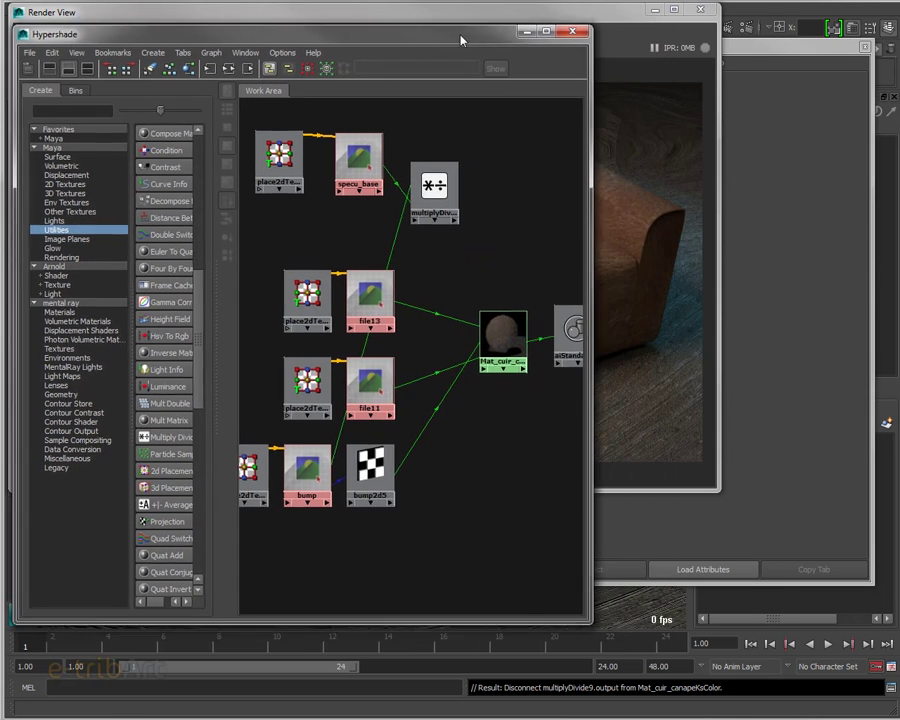
double_click(505, 318)
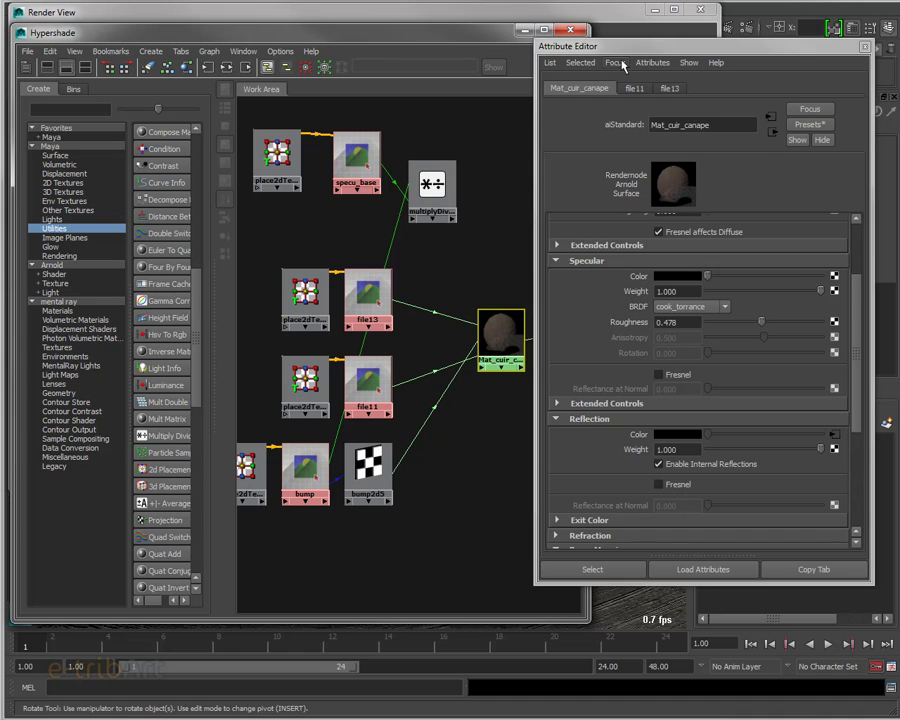
drag(620, 46, 648, 37)
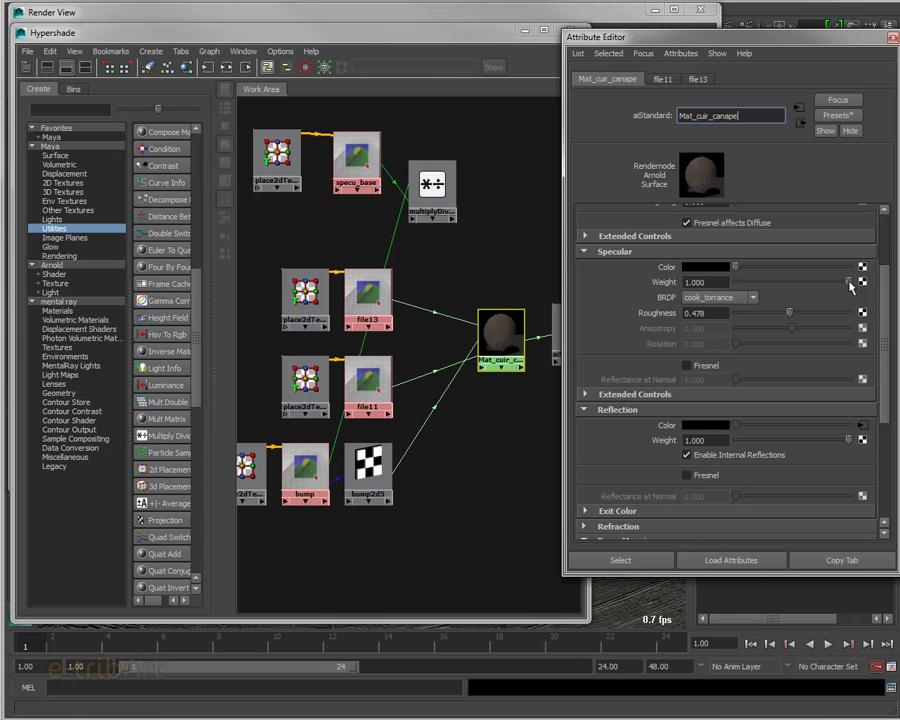
click(435, 190)
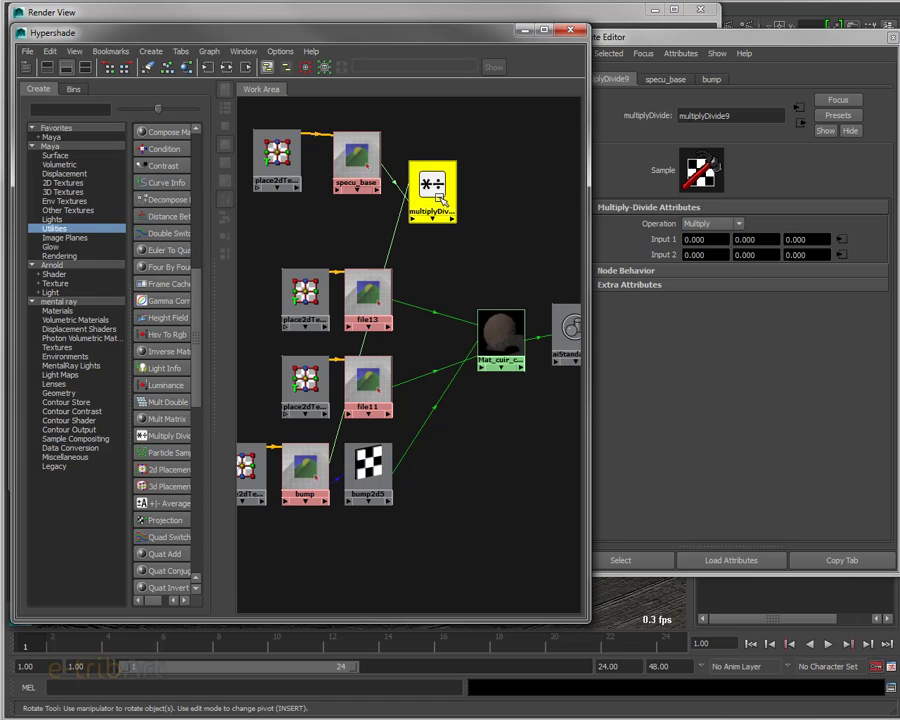
click(496, 333)
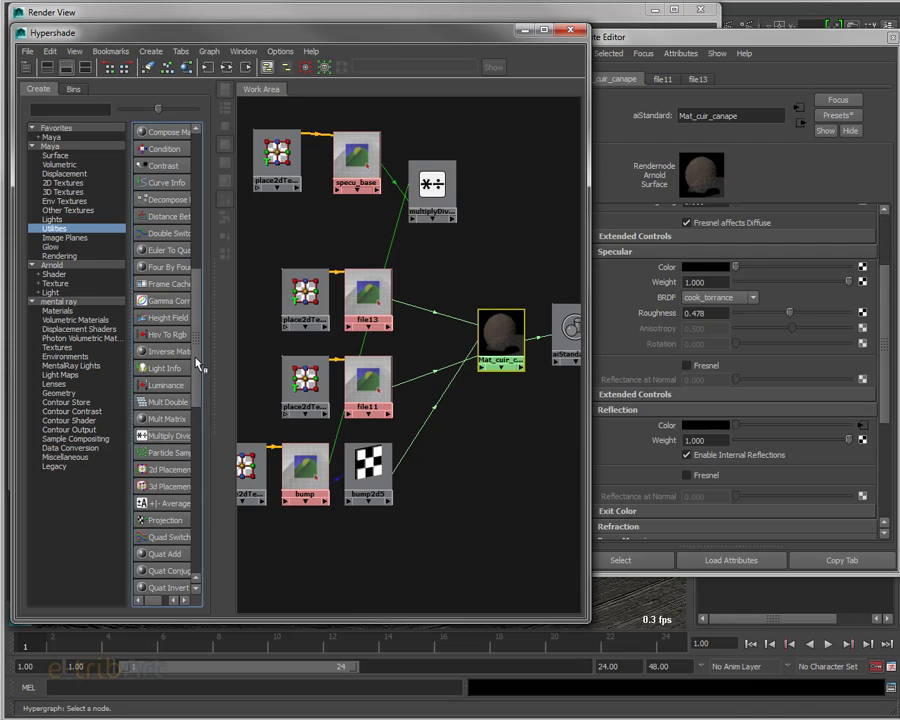
Step: Create luminance5 beside multiplyDivide9 and feed multiplyDivide9's output into its Value
scroll(198, 372, down, 1)
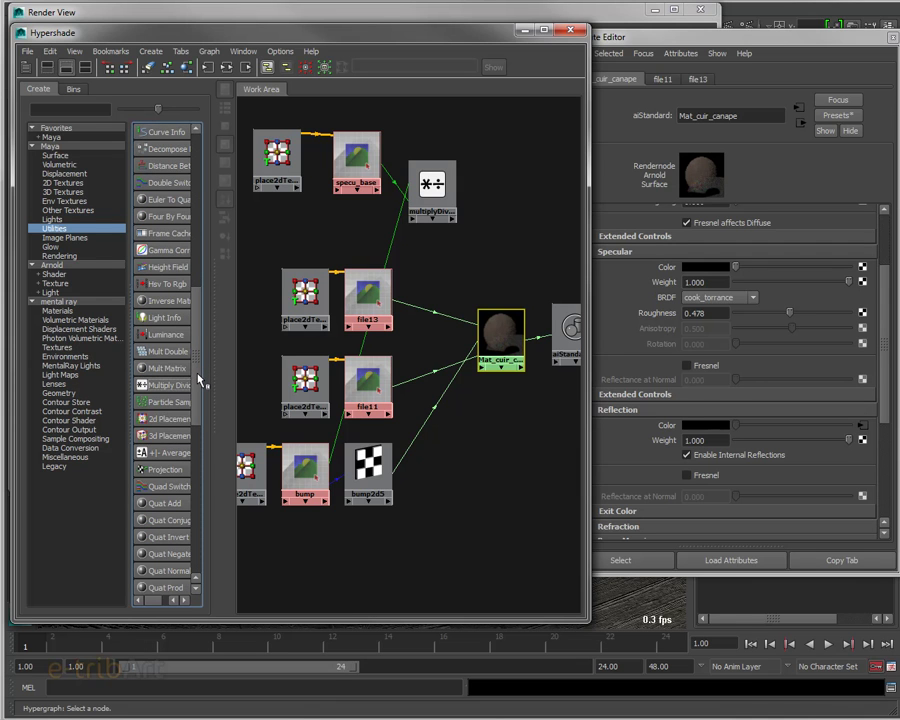
click(166, 334)
drag(258, 141, 494, 203)
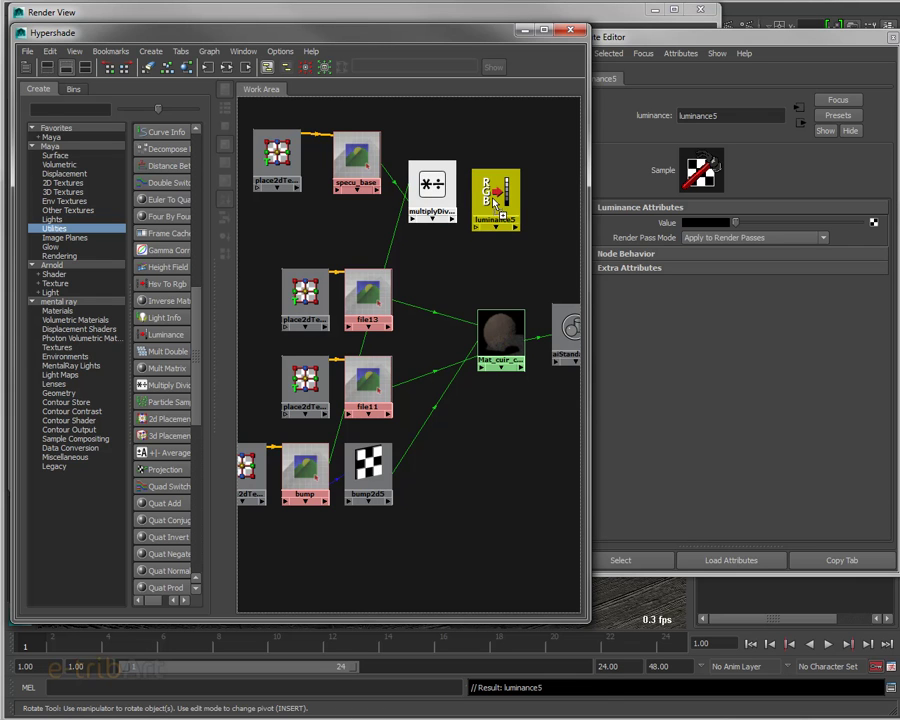
right_click(494, 203)
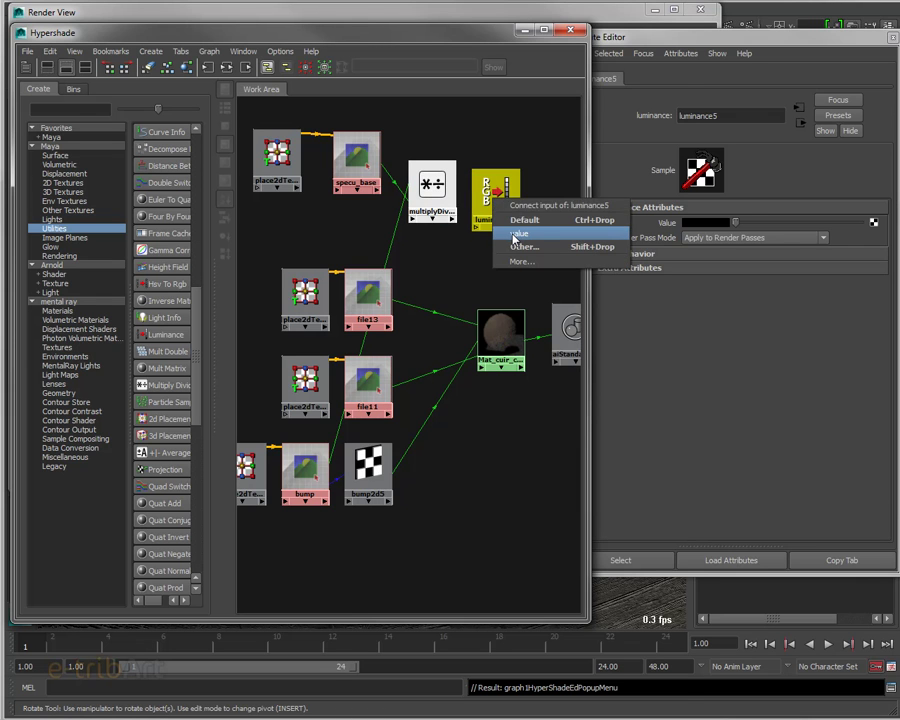
click(516, 236)
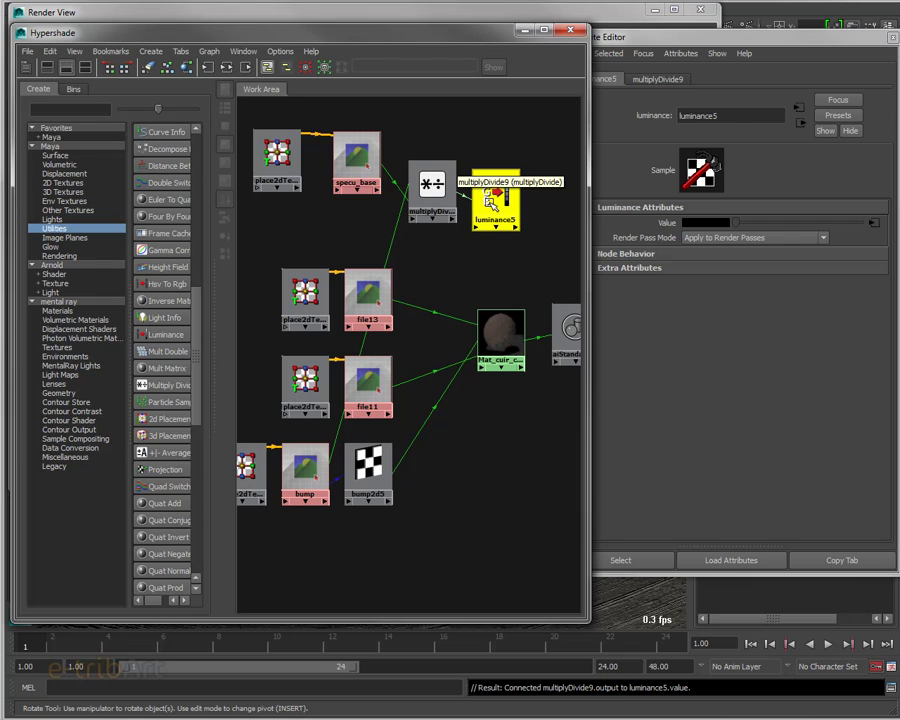
Step: Connect luminance5 to Mat_cuir_canape's Specular Weight and reselect the material to check it
click(500, 332)
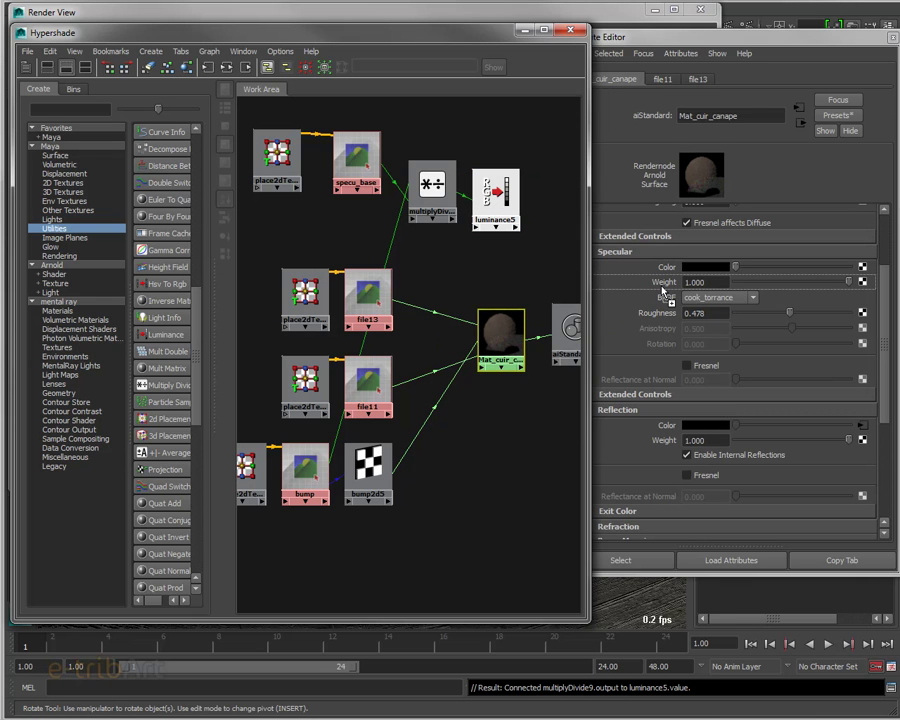
middle_drag(664, 291, 690, 283)
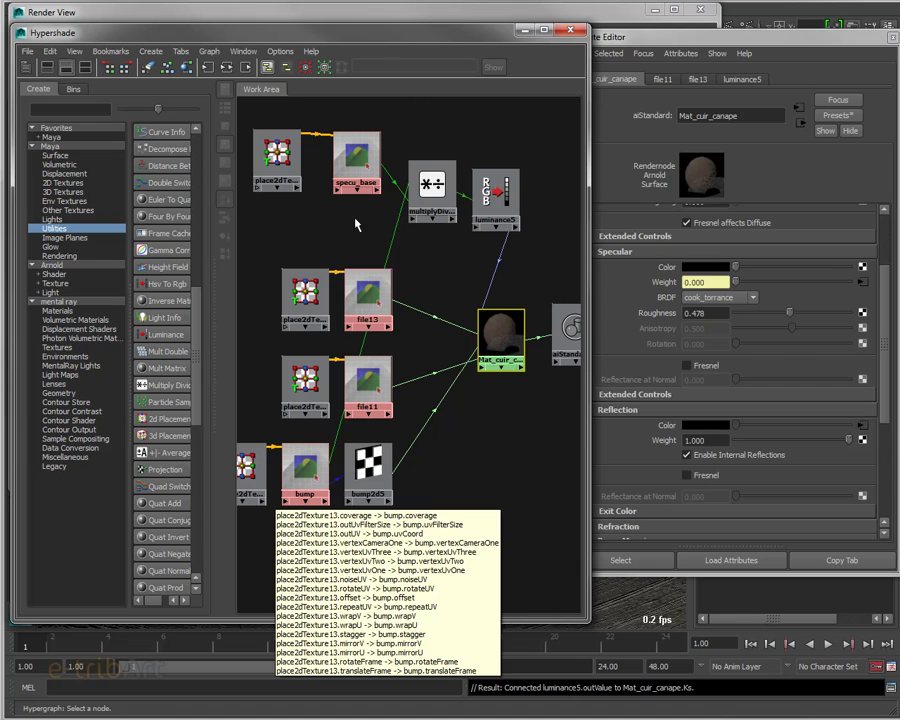
click(331, 225)
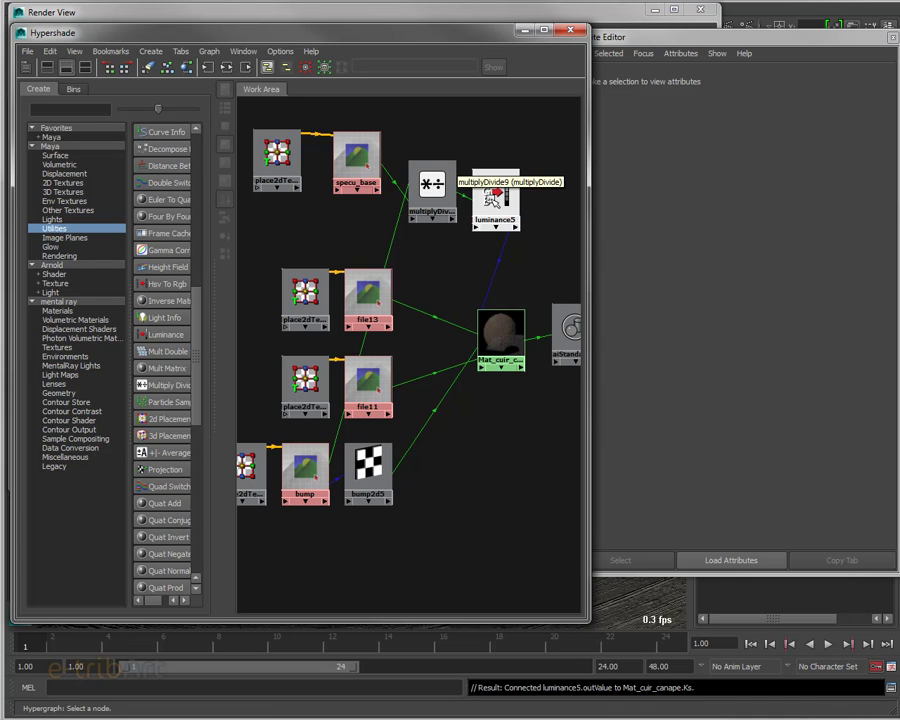
click(496, 330)
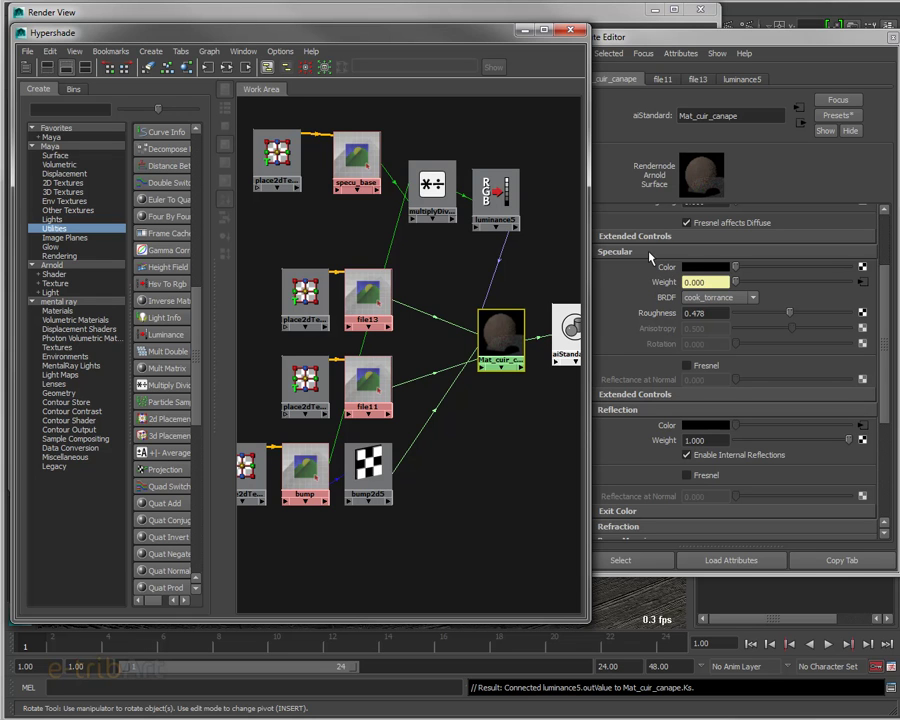
Step: Map a 2D File texture (file14) onto Mat_cuir_canape's Specular Color
click(864, 268)
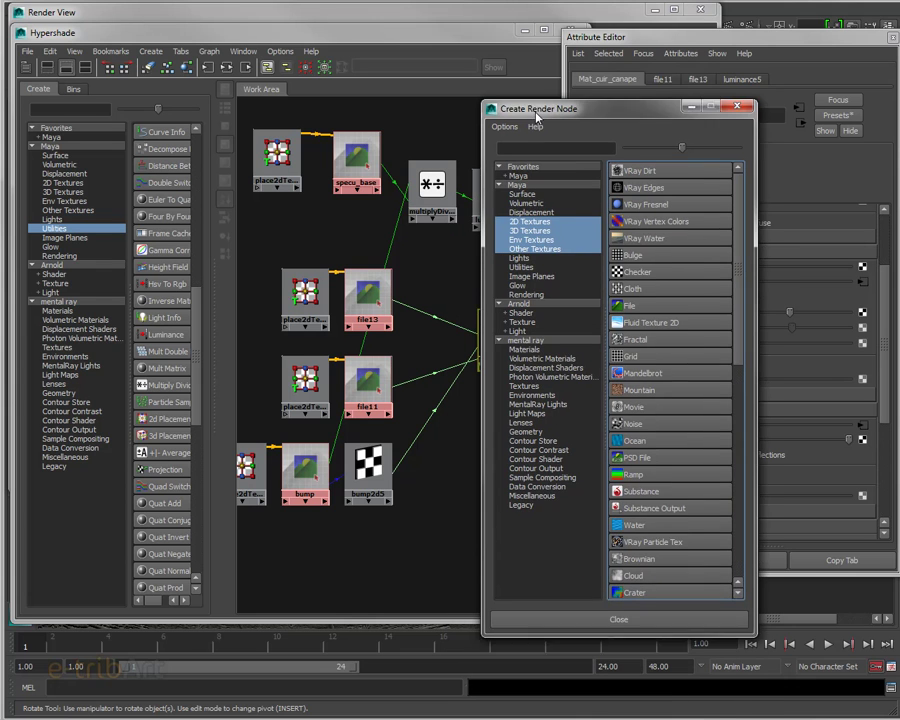
drag(505, 247, 536, 99)
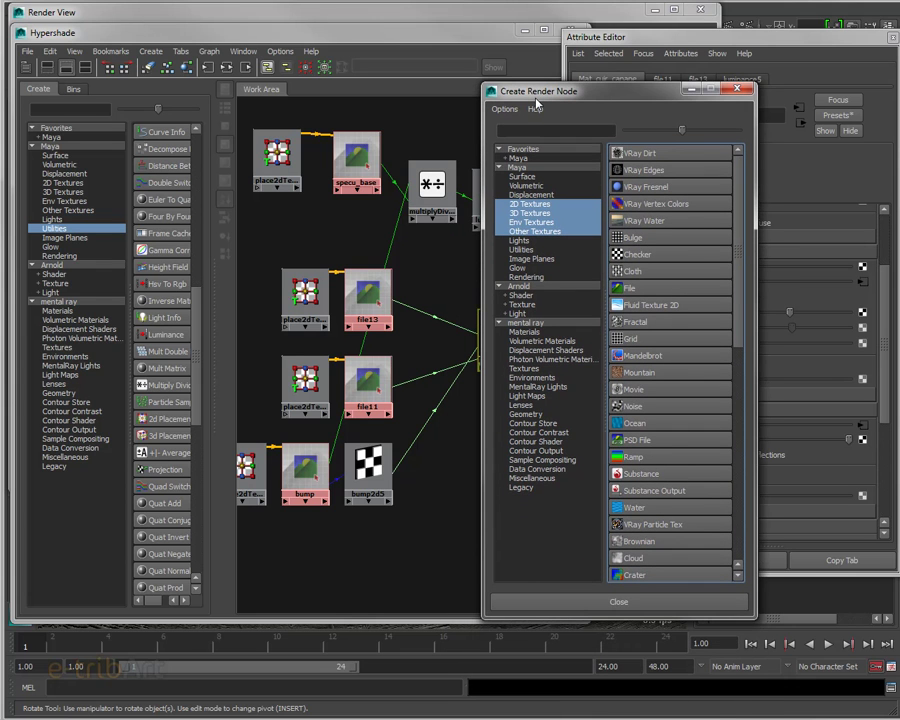
click(530, 204)
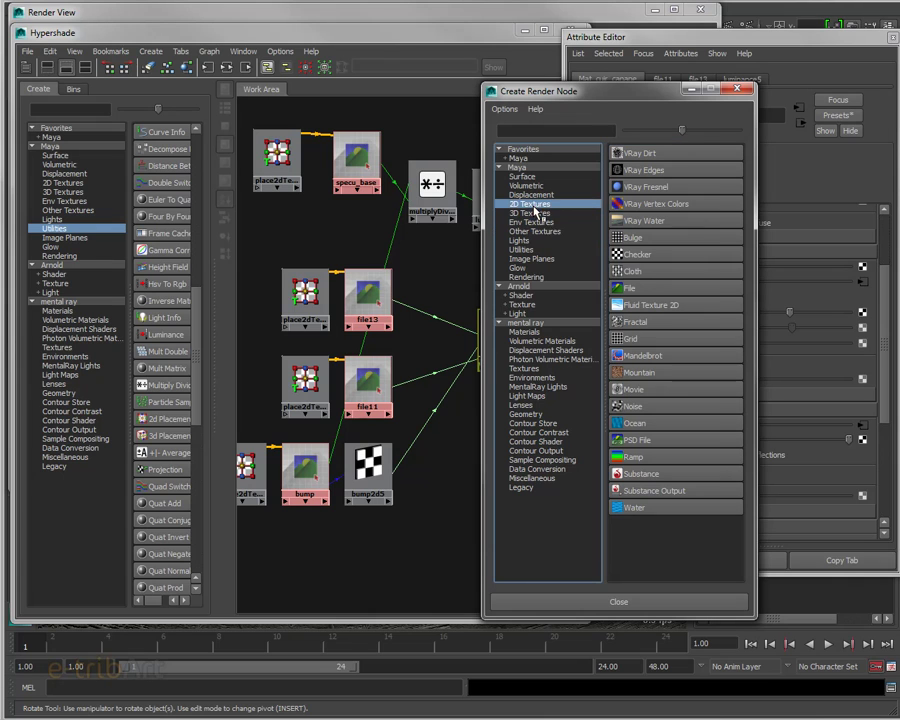
click(630, 289)
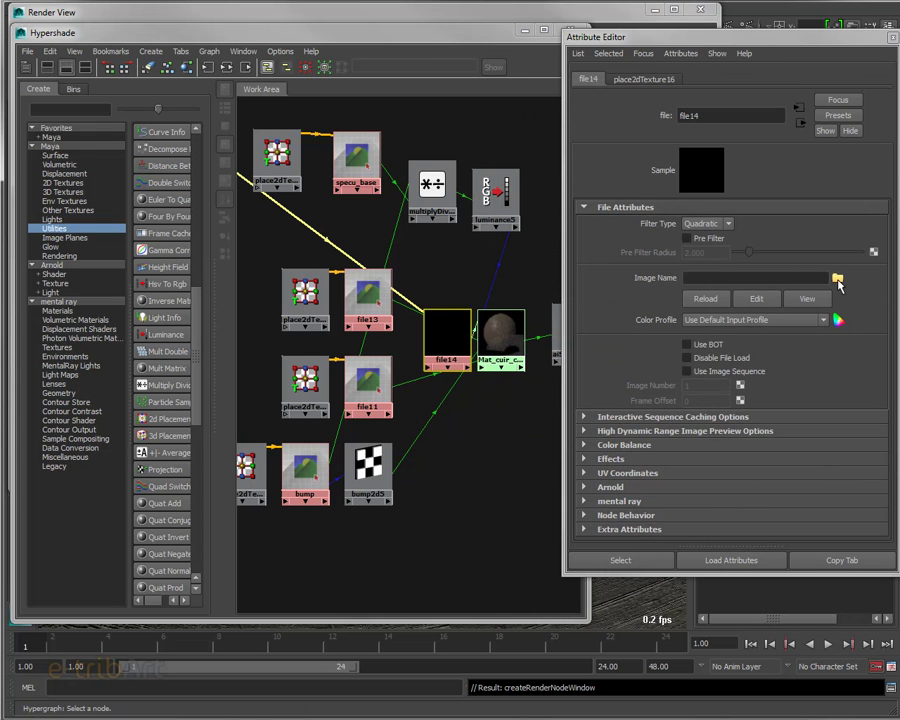
Step: Load cuir_specu_color_01.jpg as file14's image
click(838, 279)
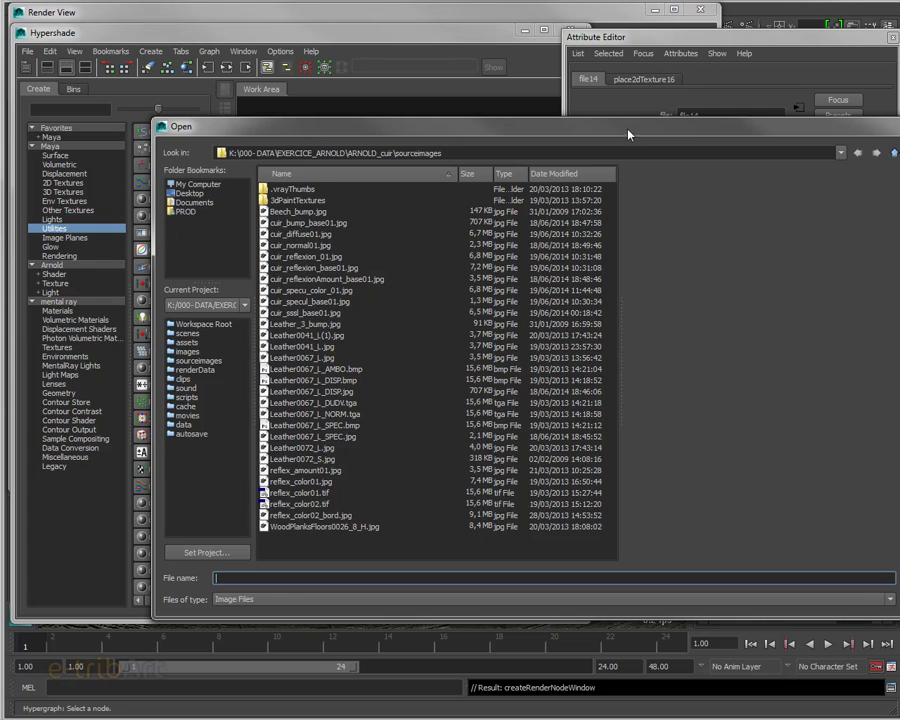
drag(629, 133, 556, 101)
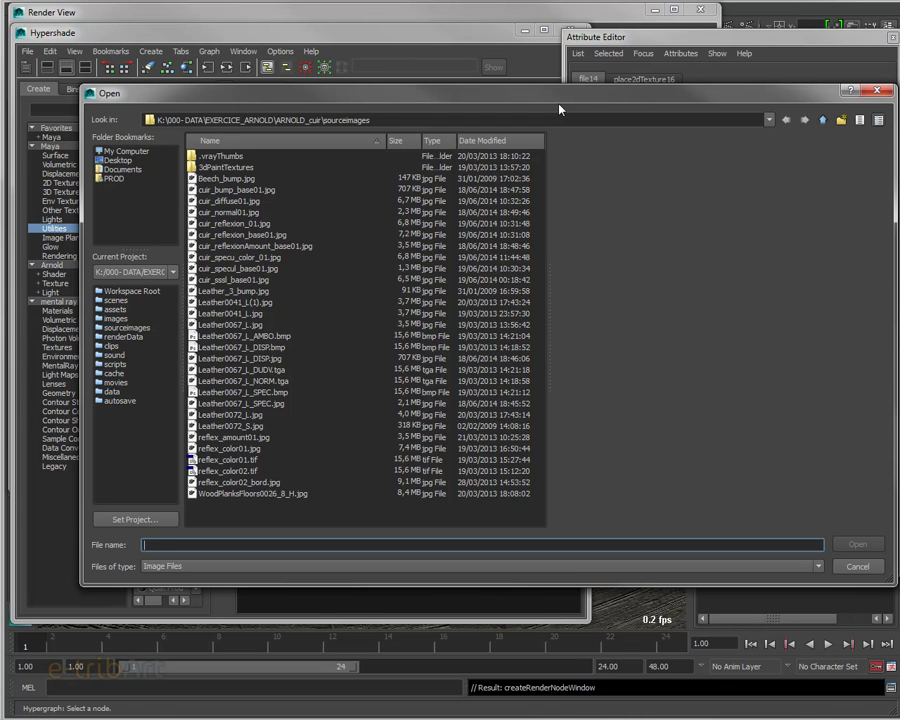
click(236, 257)
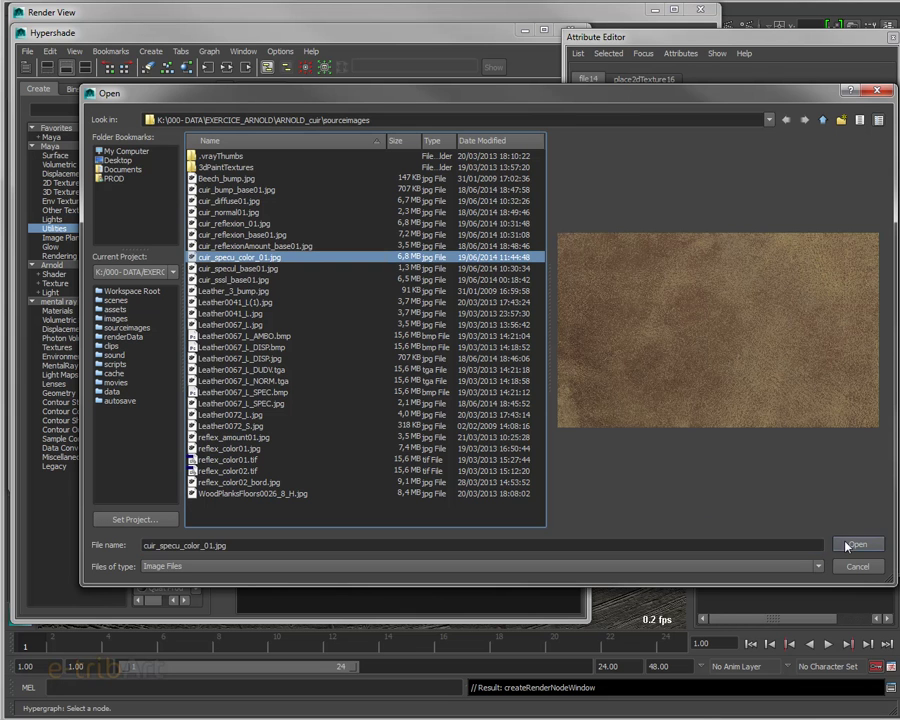
click(848, 545)
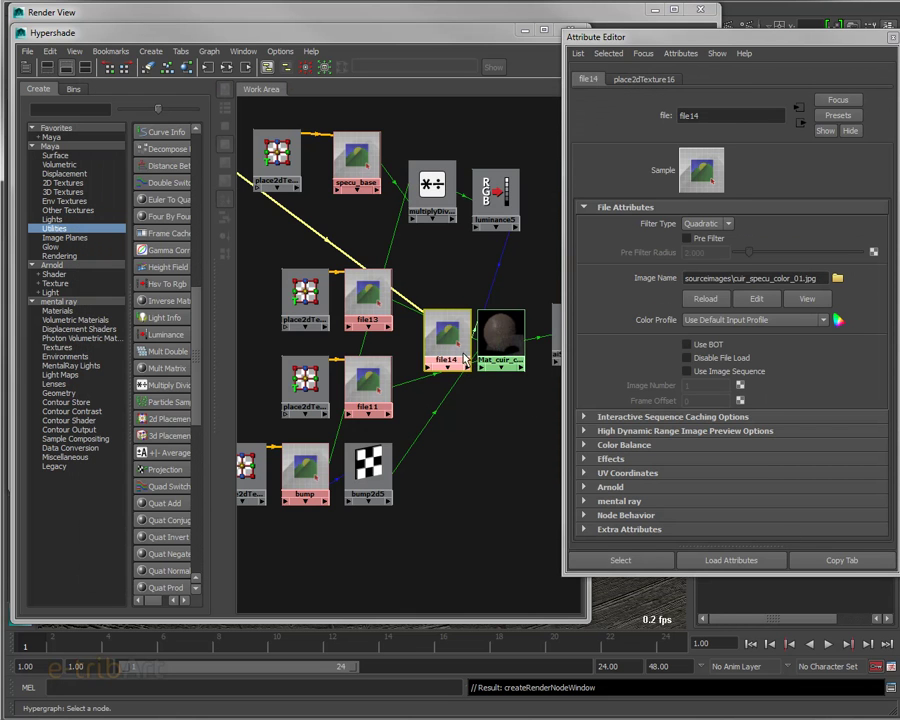
Step: Graph Mat_cuir_canape's input and output connections into a tidy layout
click(508, 343)
click(208, 68)
click(226, 67)
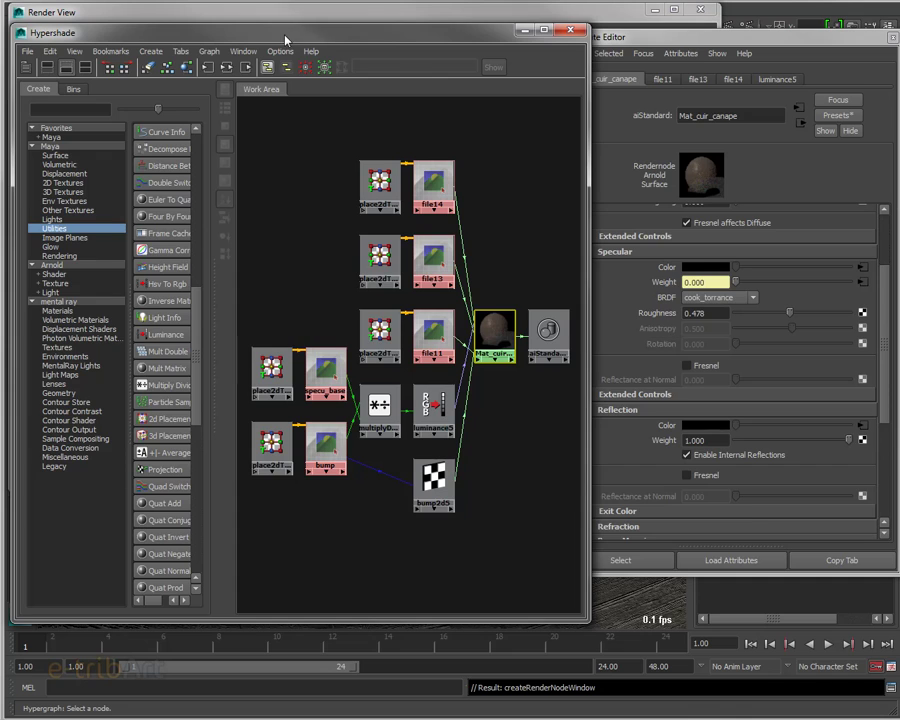
Step: Re-render the leather sofa in Arnold, then place the Hypershade graph over the render
click(204, 14)
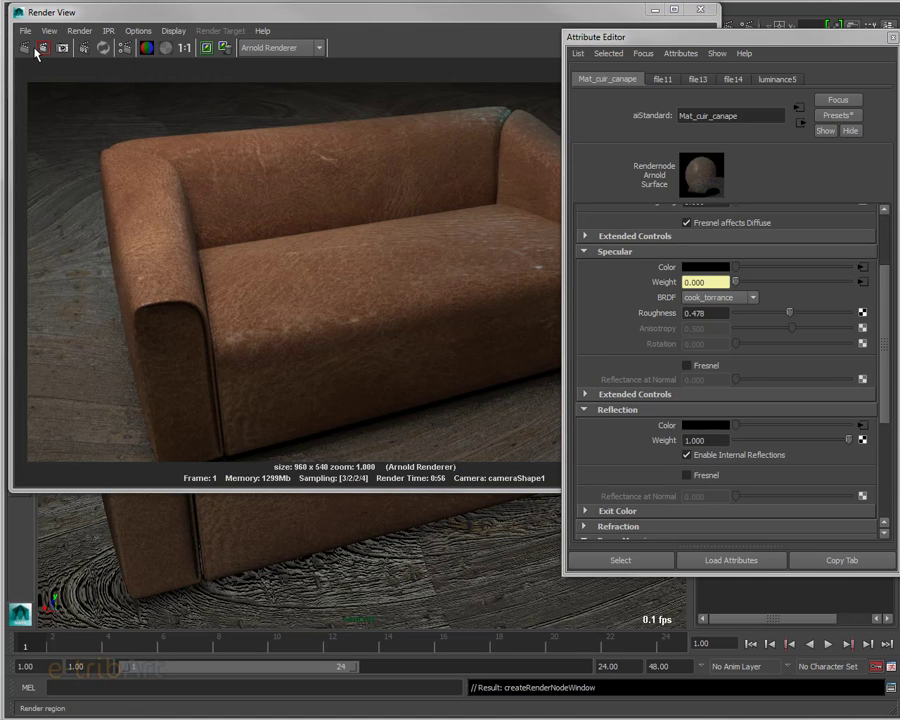
click(24, 47)
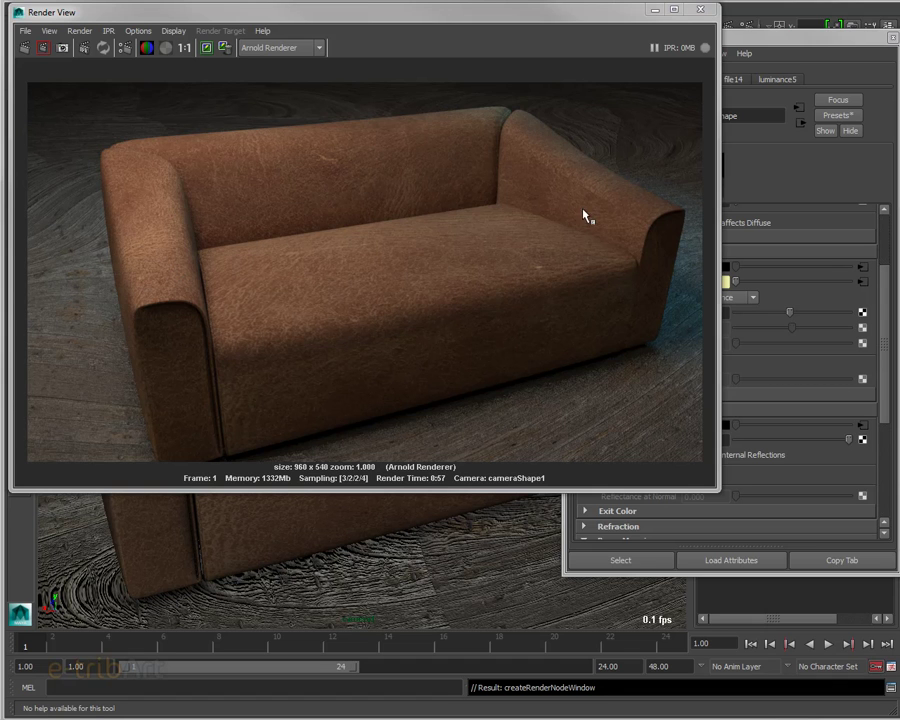
drag(599, 27, 594, 25)
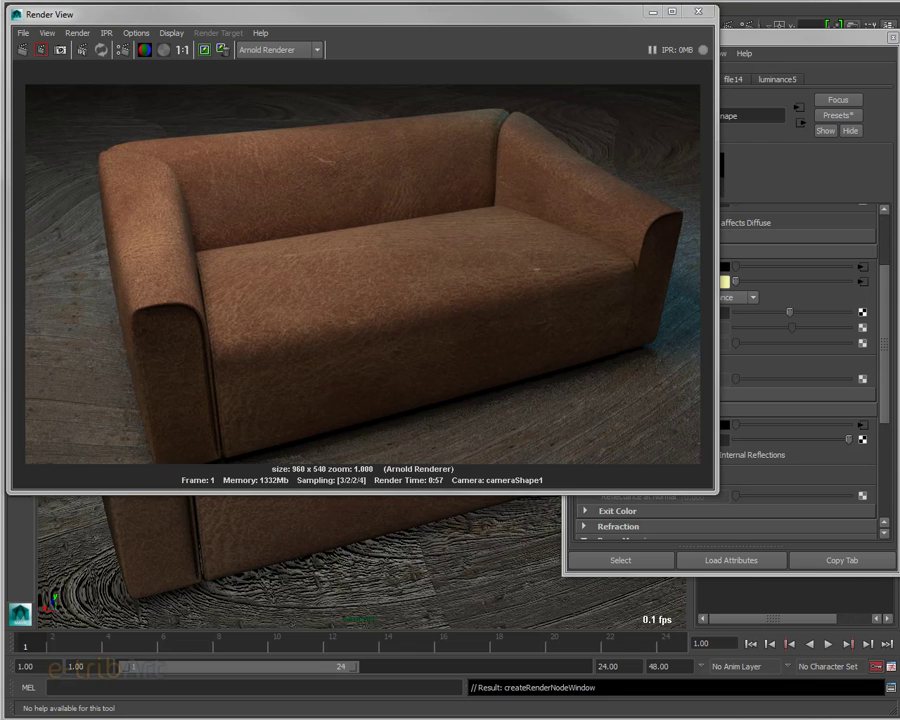
drag(760, 128, 369, 45)
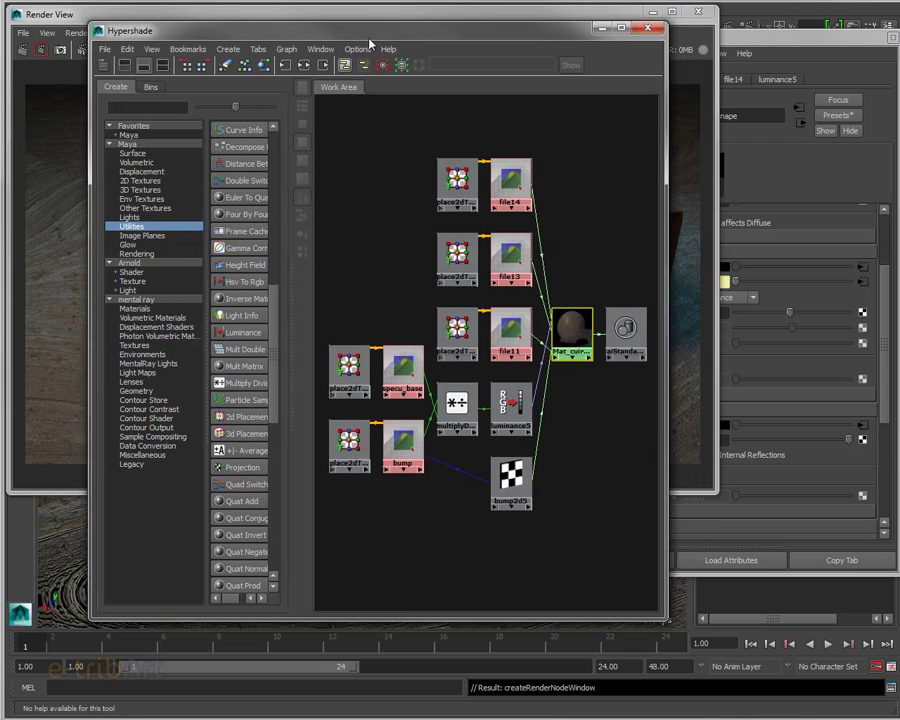
Step: Widen the Hypershade and spread the aiStandard, Mat_cuir and luminance5 nodes to the right
drag(662, 360, 774, 361)
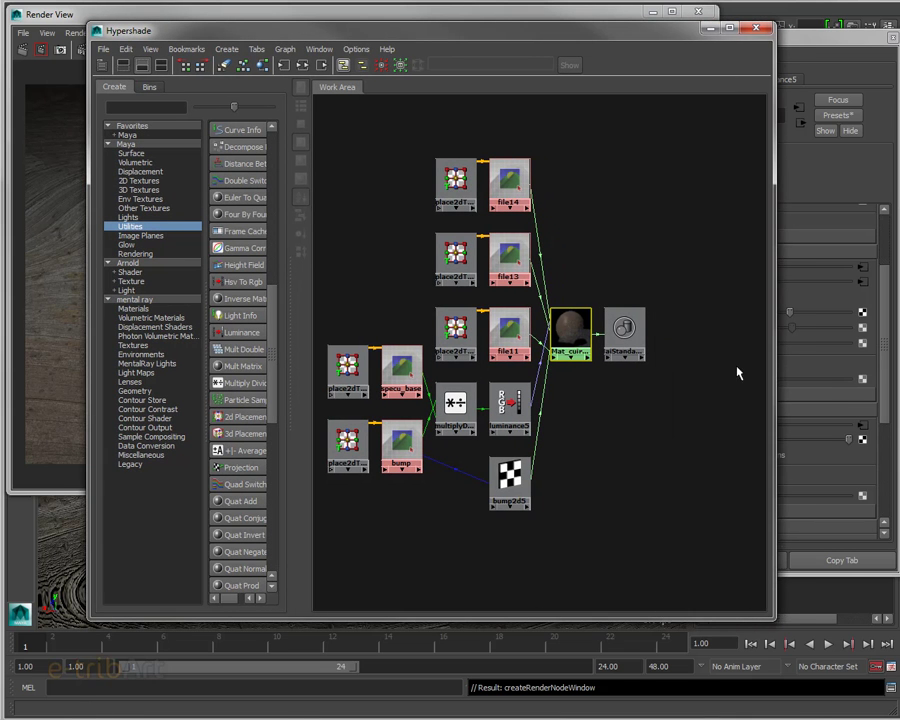
drag(626, 330, 674, 330)
drag(574, 324, 600, 332)
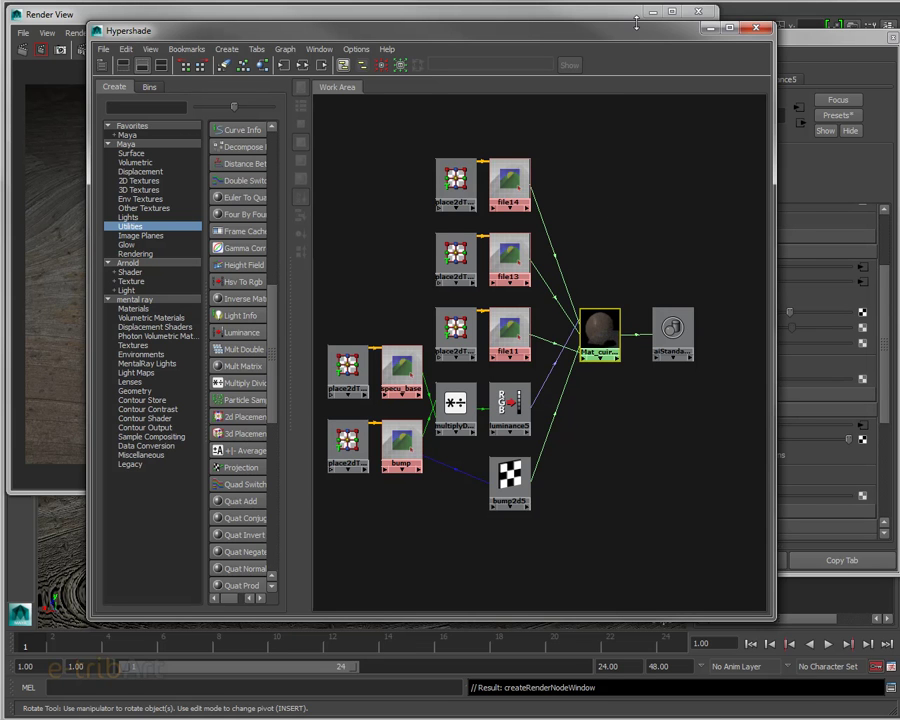
drag(635, 38, 540, 27)
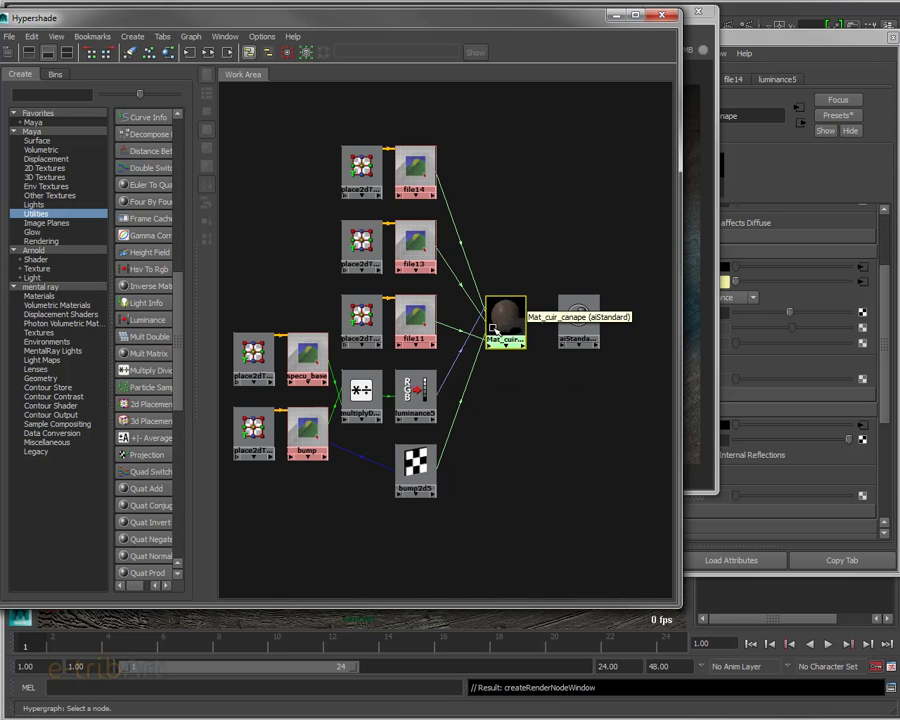
drag(494, 330, 510, 330)
drag(415, 395, 432, 395)
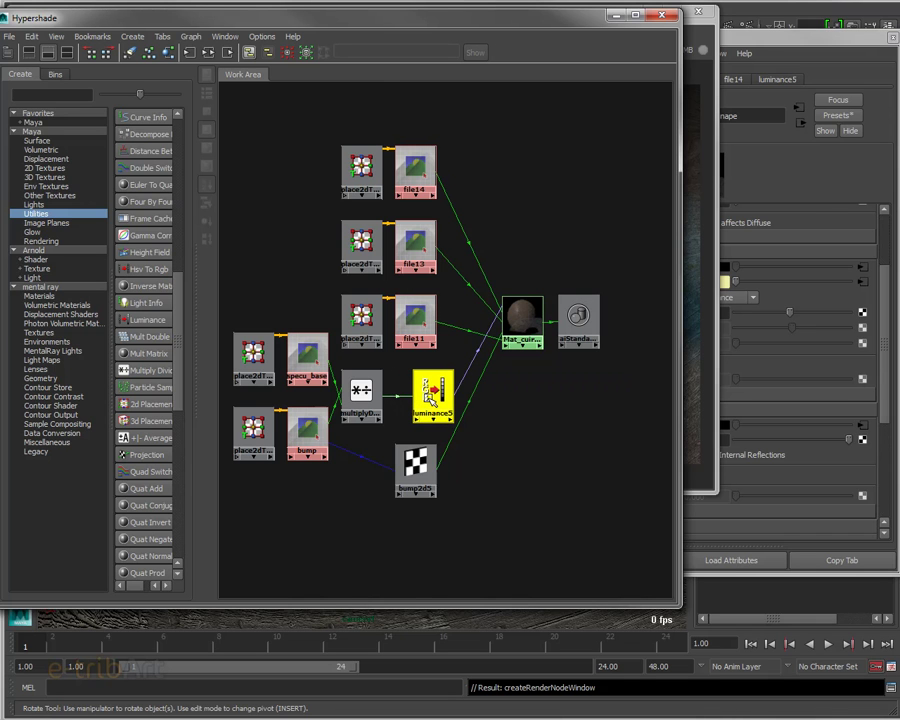
click(470, 440)
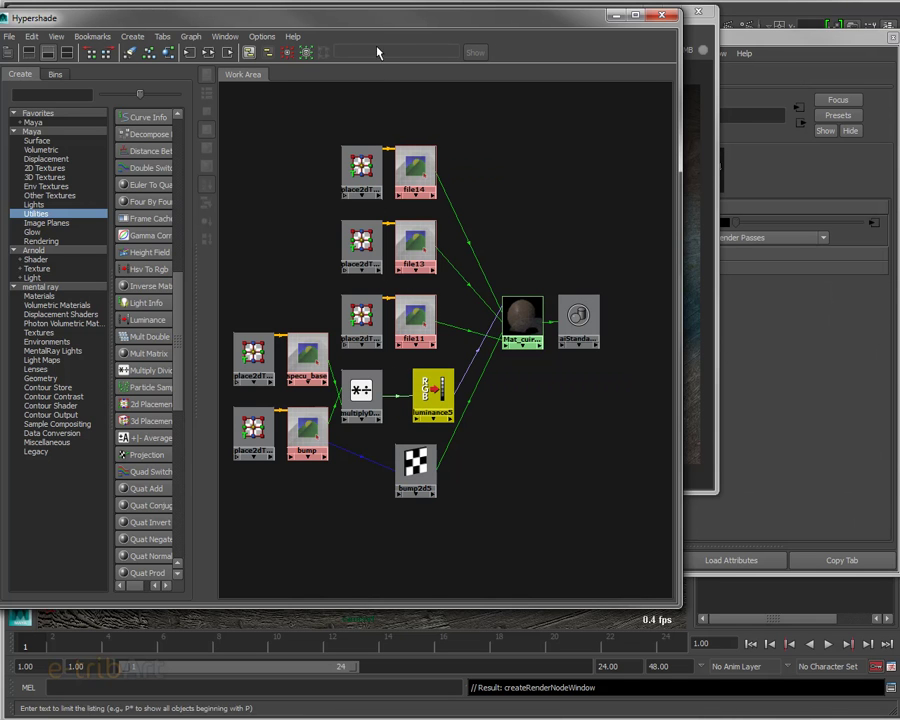
Step: Create a Multiply Divide utility, multiplyDivide10, and place it in the graph
drag(406, 22, 546, 12)
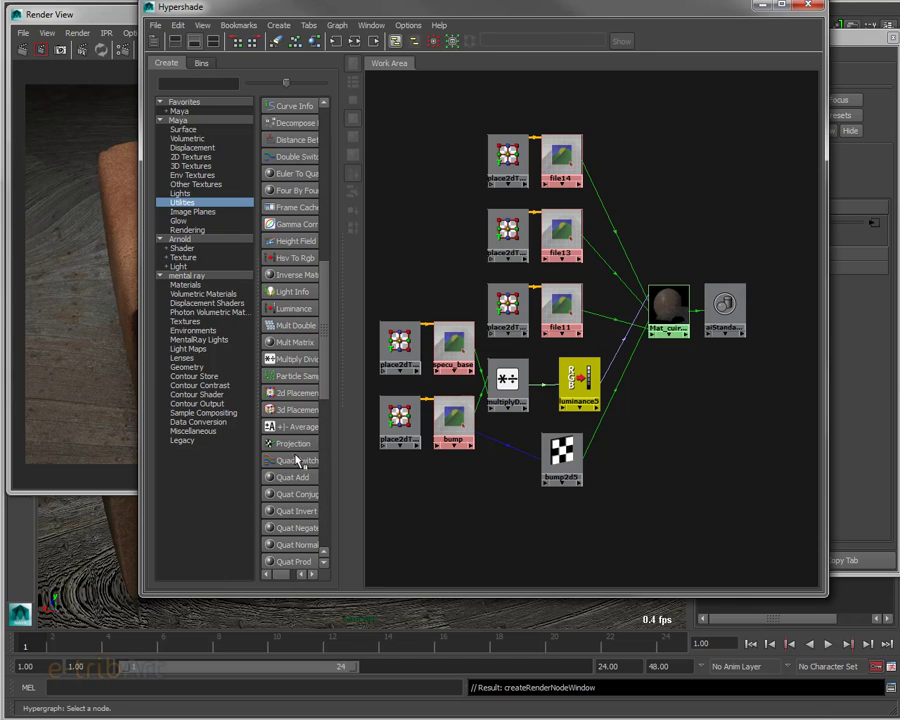
click(296, 366)
mouse_move(378, 88)
mouse_down()
mouse_move(650, 290)
mouse_move(700, 428)
mouse_up()
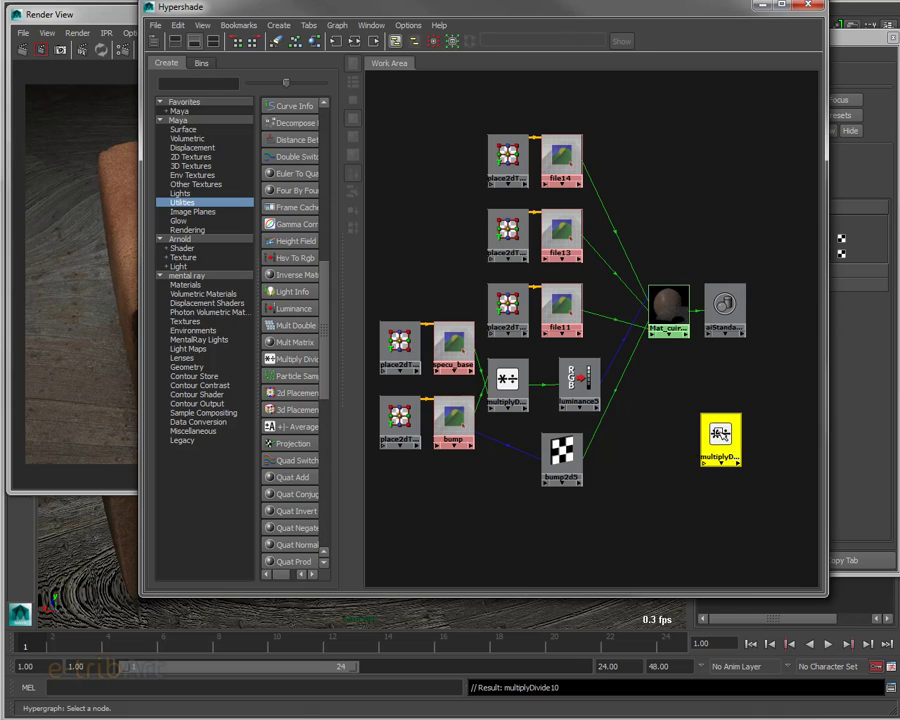
Step: Break the multiplyDivide9→luminance5 link and place multiplyDivide10 between them
click(545, 390)
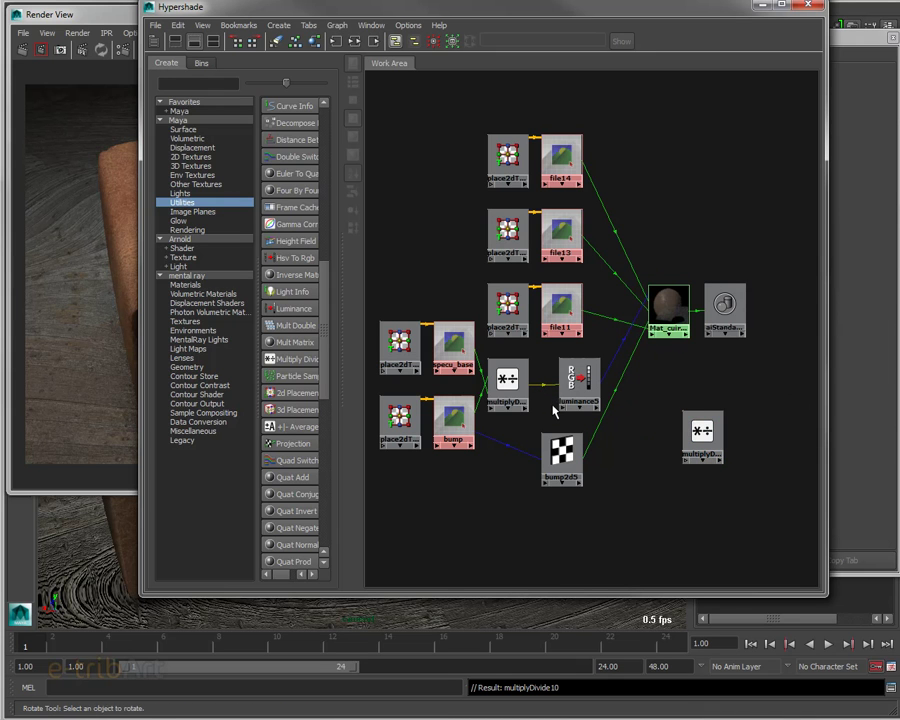
key(Delete)
drag(573, 380, 595, 380)
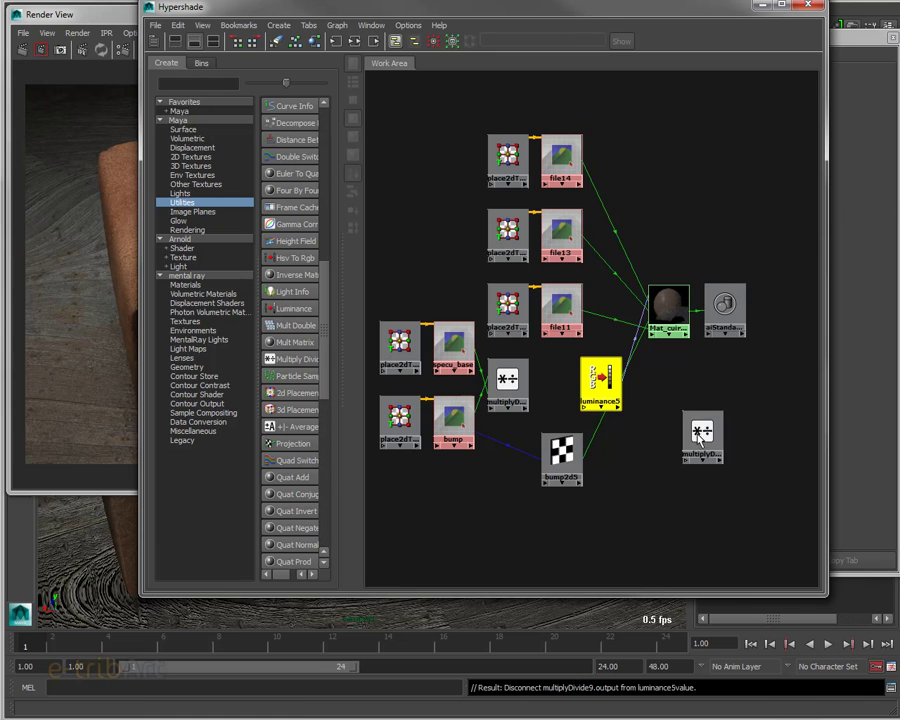
drag(700, 432, 553, 385)
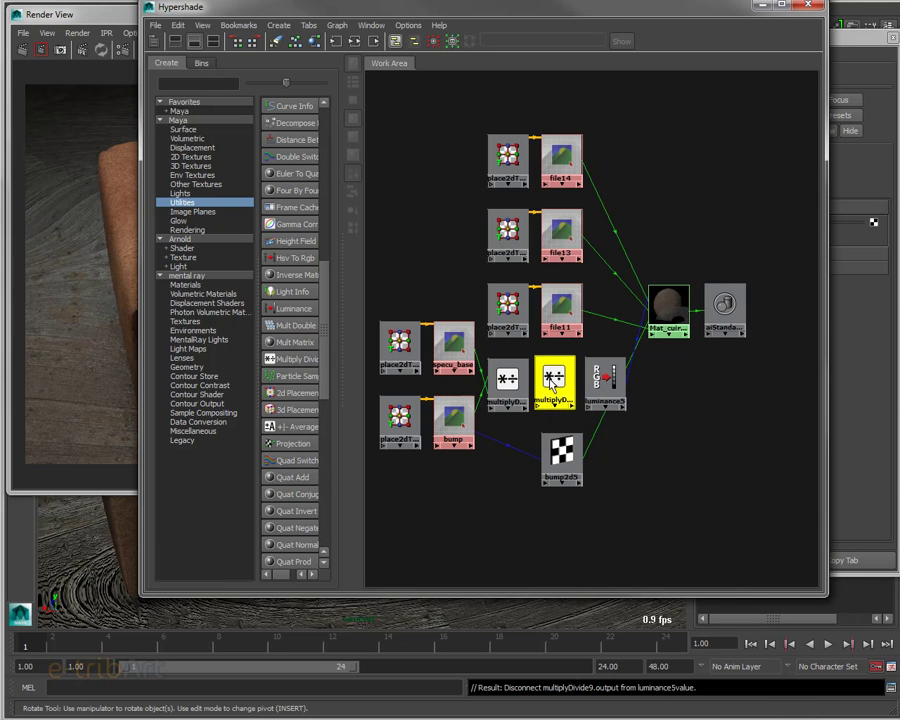
Step: Wire multiplyDivide9 into multiplyDivide10's input1 and multiplyDivide10 into luminance5's value
middle_drag(507, 380, 562, 378)
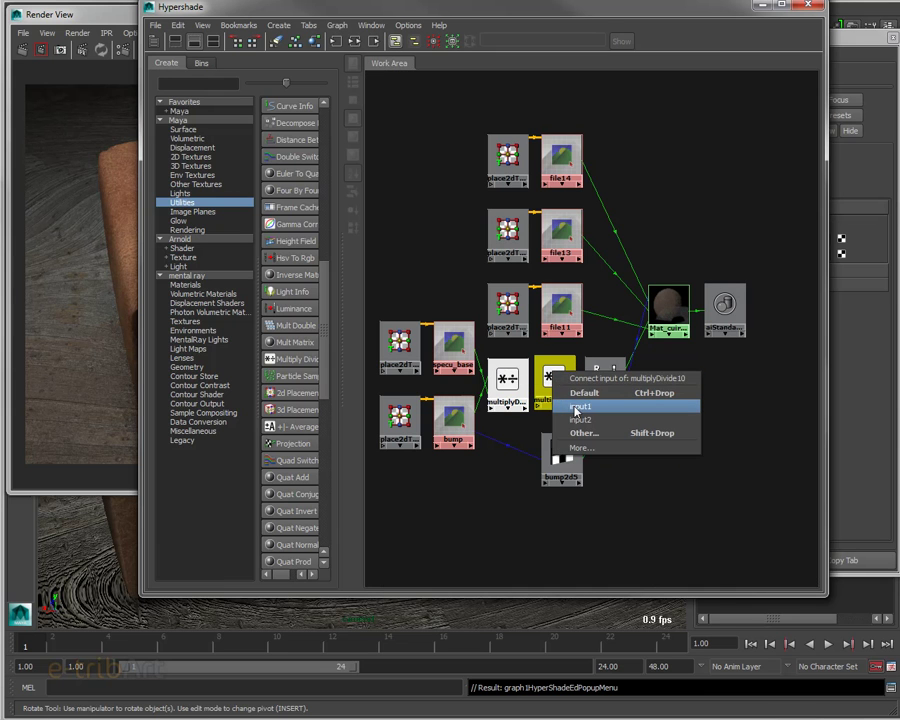
click(576, 410)
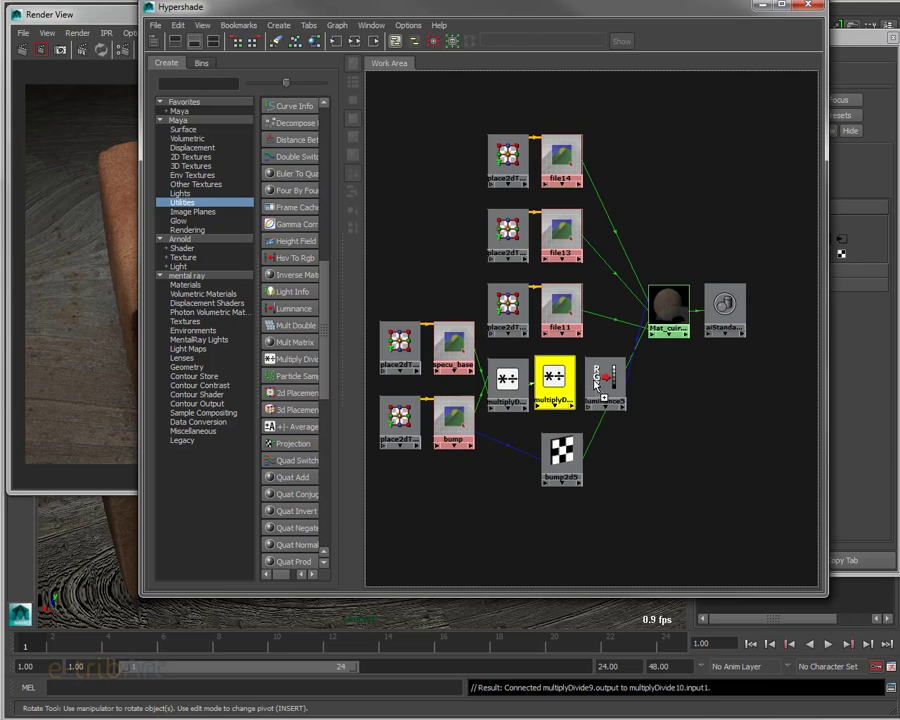
middle_drag(598, 387, 598, 387)
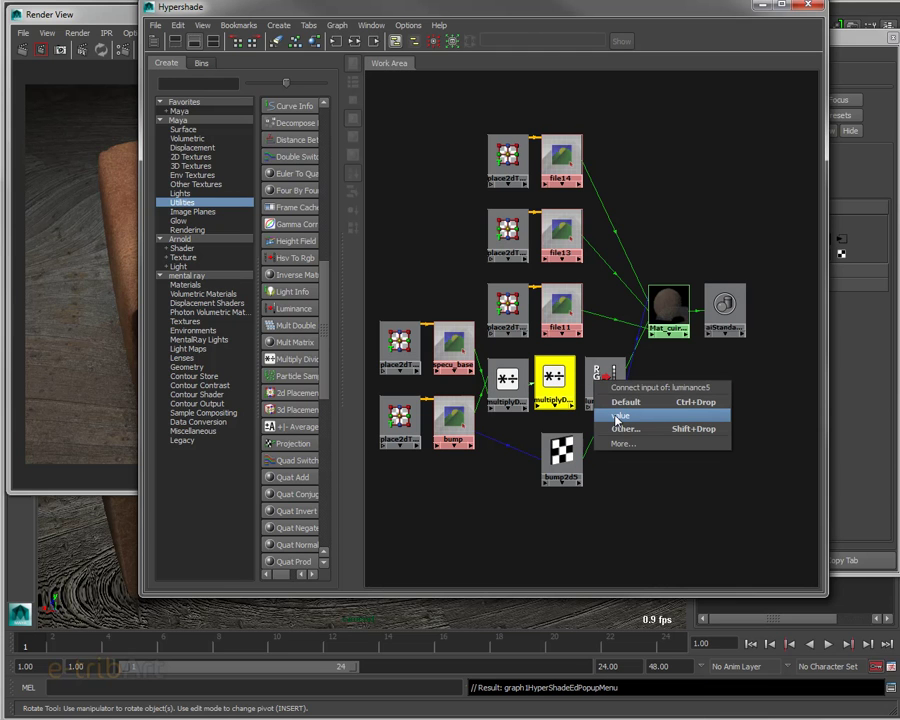
click(616, 416)
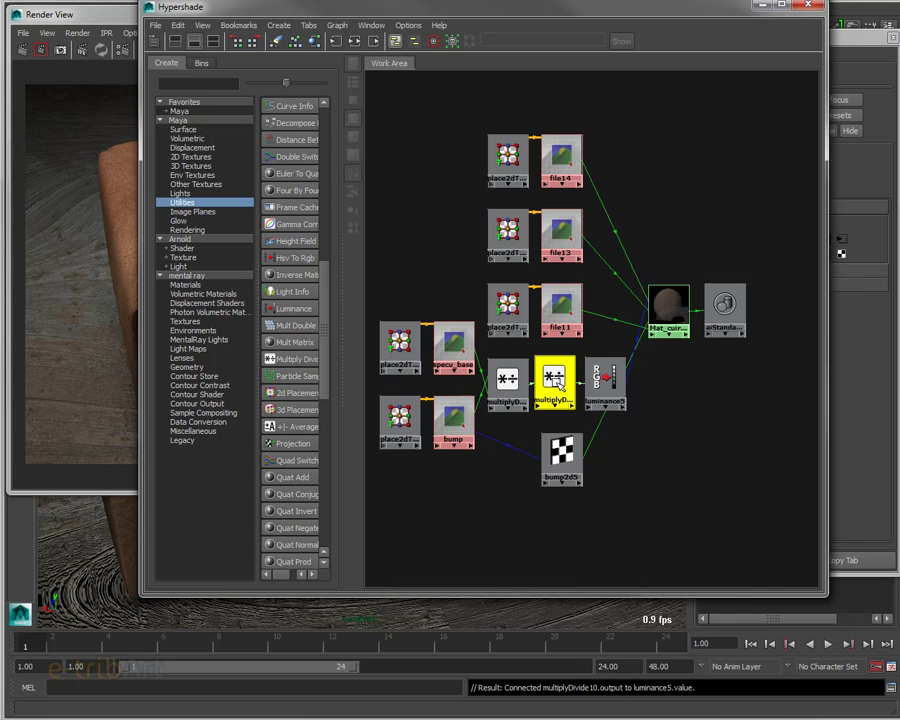
double_click(556, 388)
Step: Set multiplyDivide10's Input 2 to 2, 2, 2
click(700, 255)
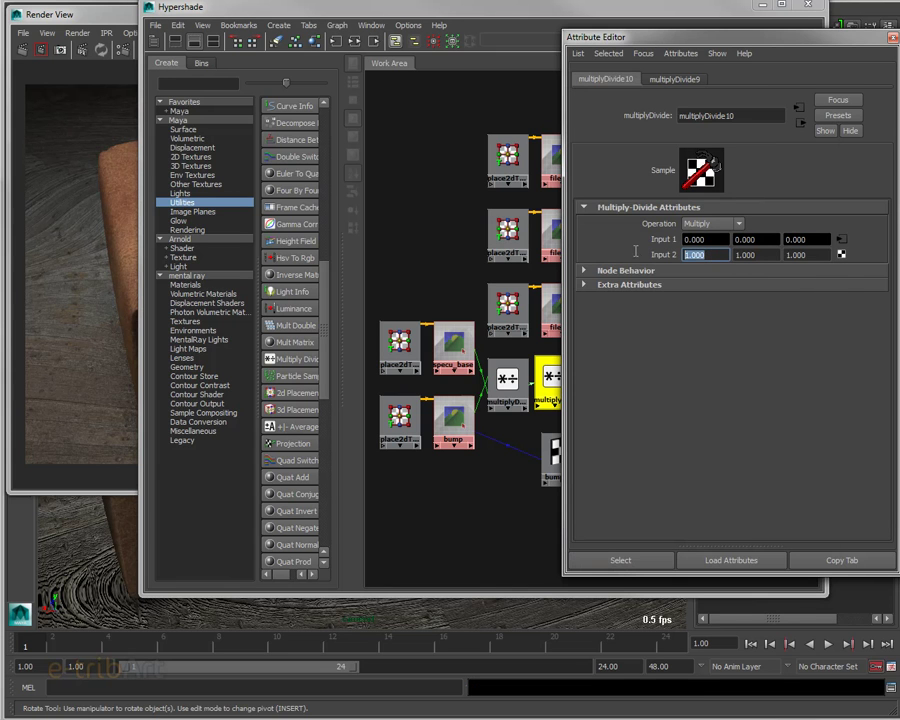
text(2)
key(Tab)
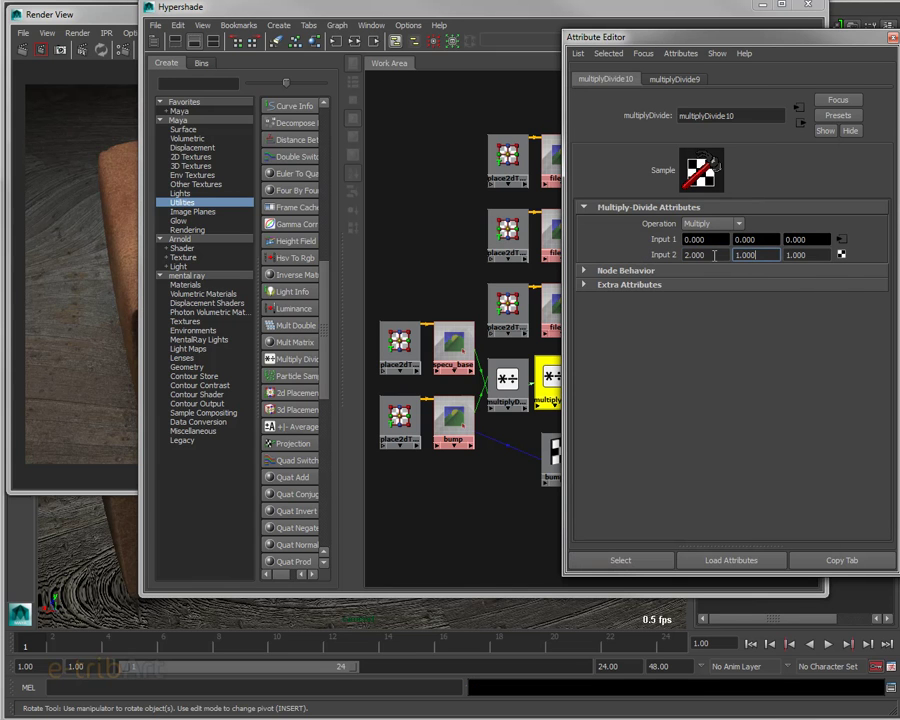
text(2)
click(808, 255)
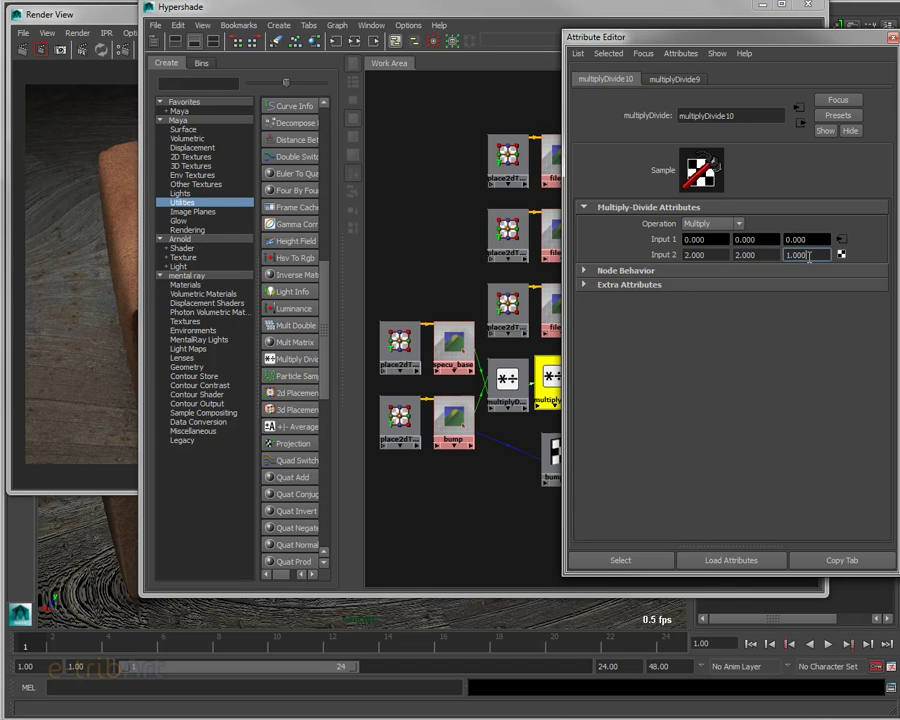
key(ctrl+a)
key(Return)
Step: Move bump2d5 out of the way and bring back multiplyDivide10's attributes
click(527, 14)
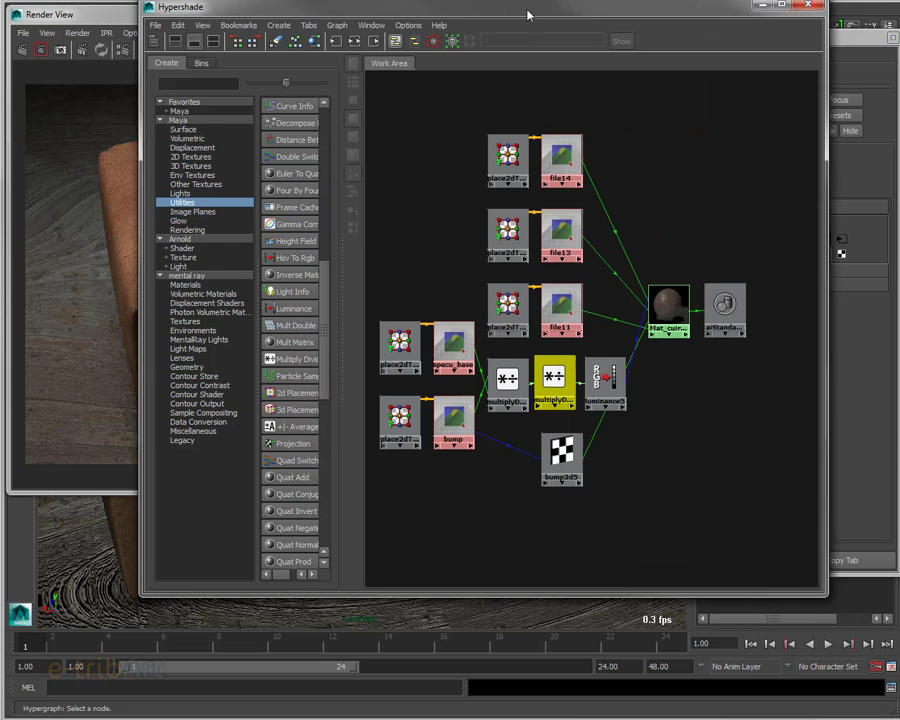
drag(527, 14, 435, 22)
click(413, 397)
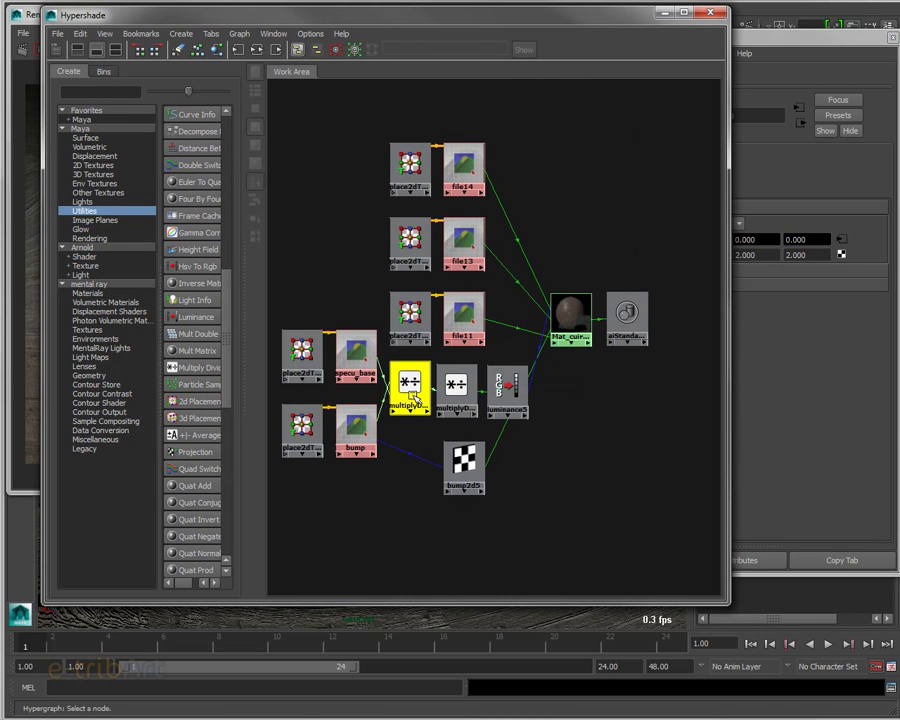
mouse_move(465, 477)
mouse_down()
mouse_move(552, 500)
mouse_move(545, 493)
mouse_up()
click(458, 393)
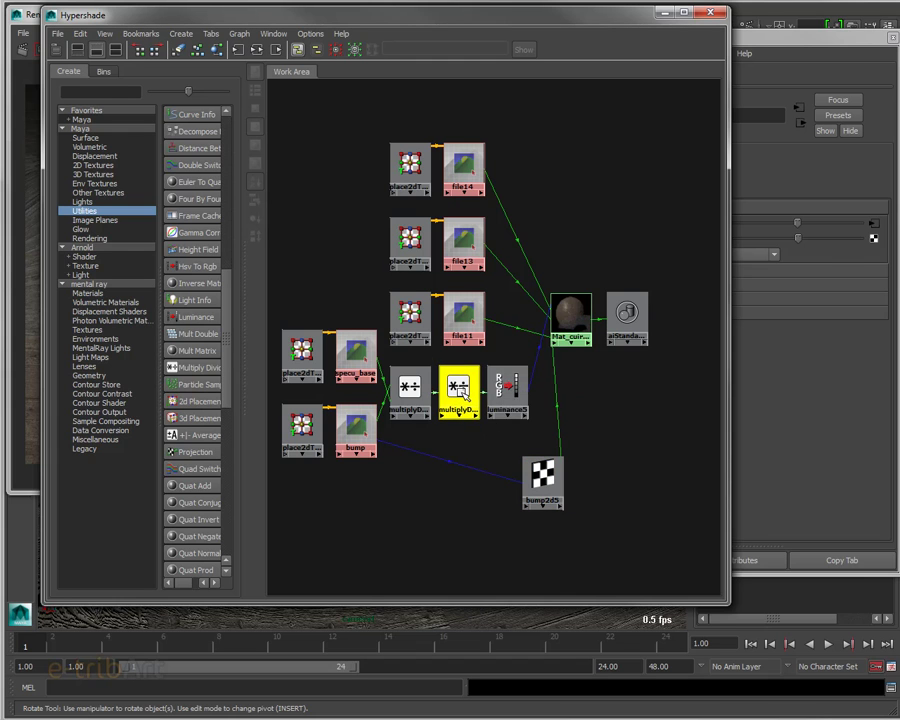
click(776, 166)
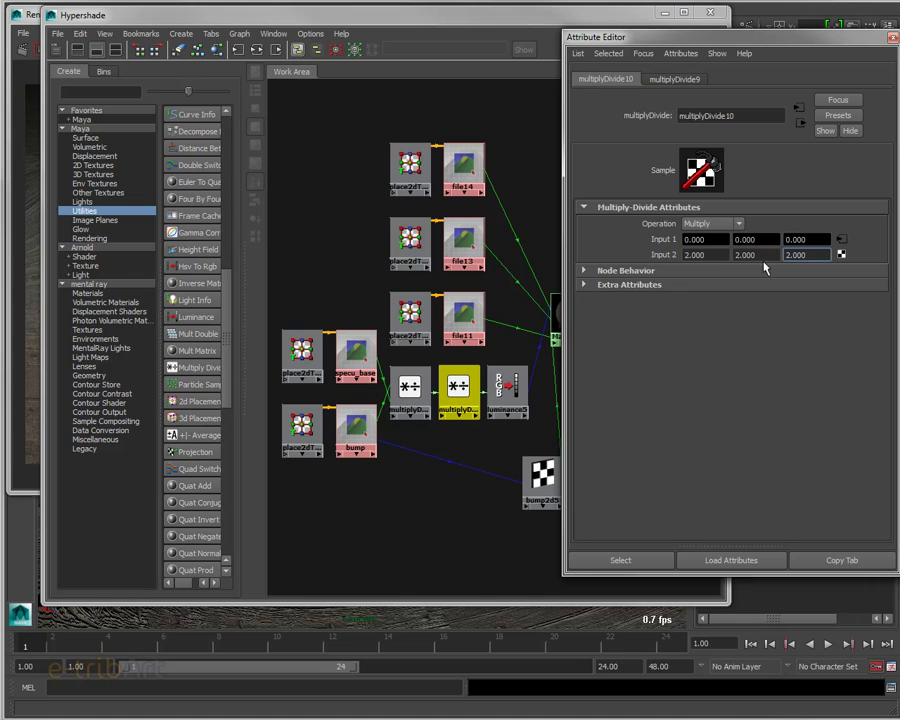
Step: Raise multiplyDivide10's Input 2 to 3, 3, 3
drag(728, 255, 661, 260)
text(3)
key(Tab)
text(3)
key(Tab)
text(3)
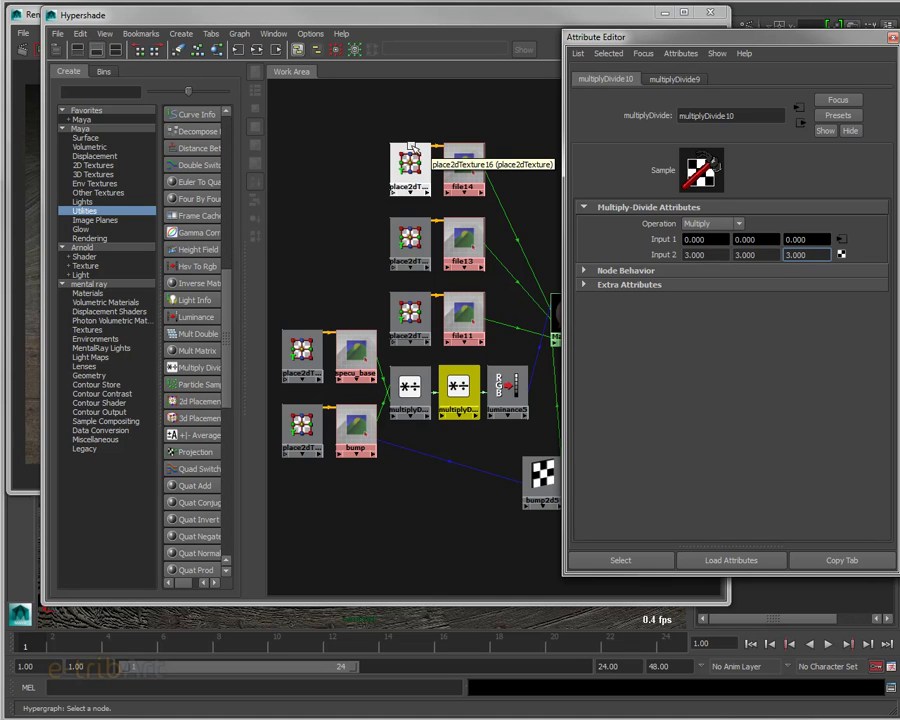
drag(613, 40, 895, 45)
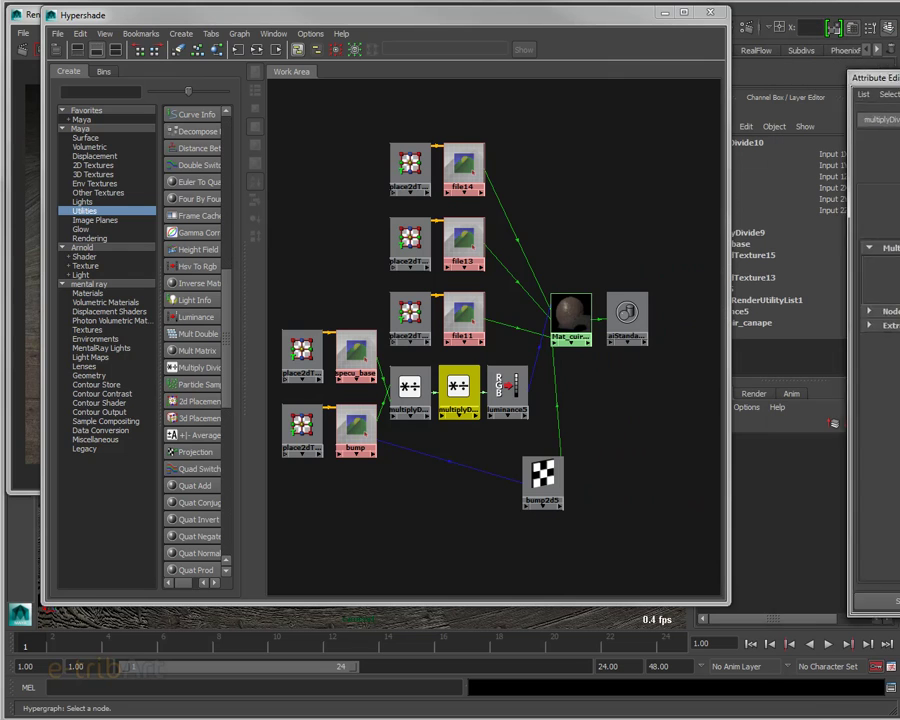
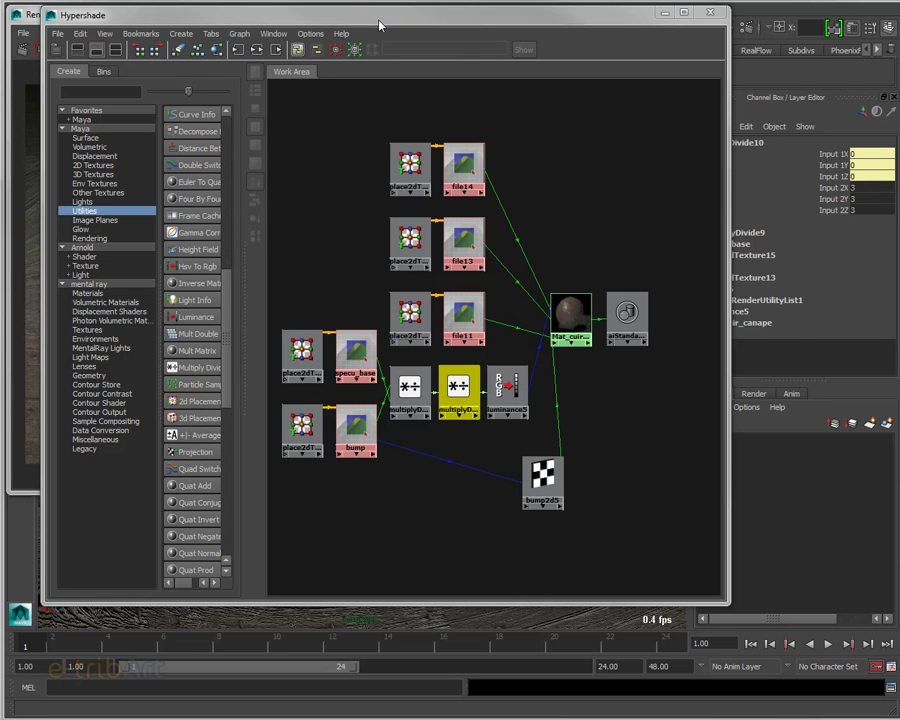
Step: Move the Hypershade window aside to reveal the finished Arnold render of the leather sofa
drag(379, 25, 444, 33)
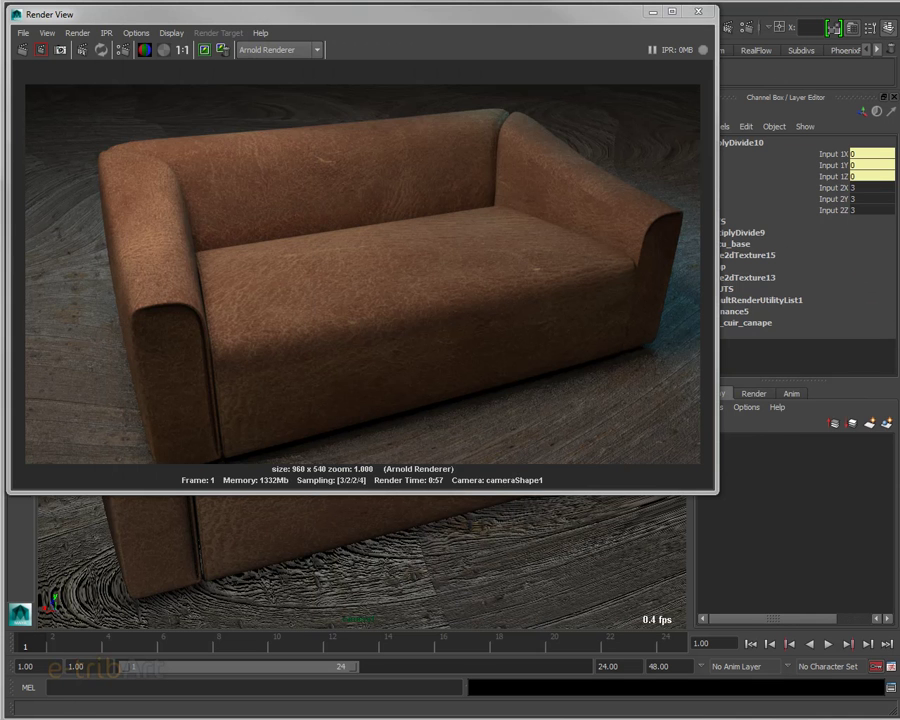
Step: Re-run the previous Arnold render of the sofa from the Render View
drag(245, 16, 239, 16)
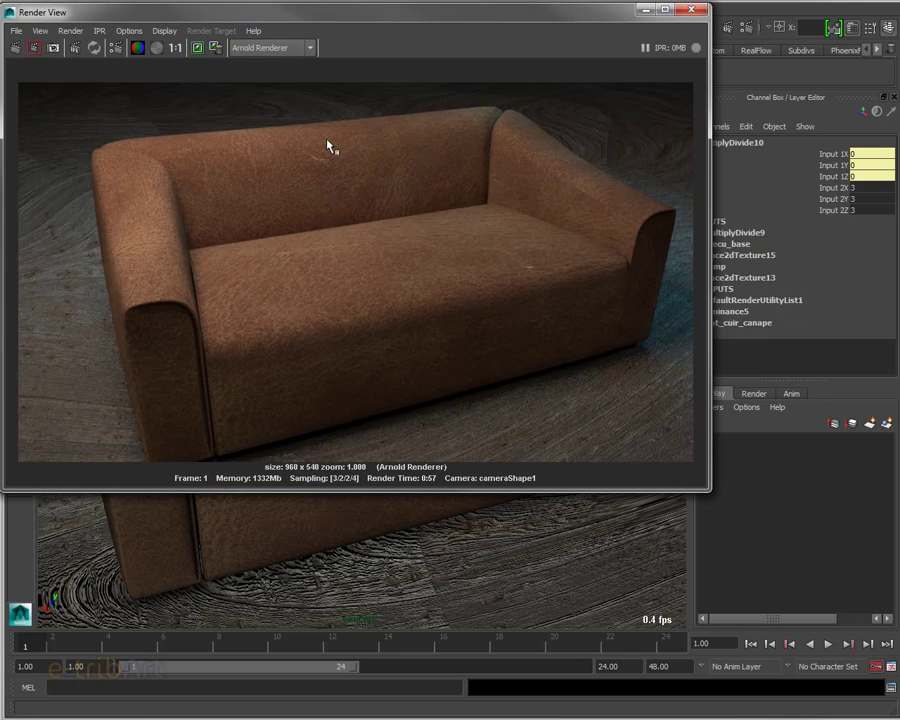
click(16, 47)
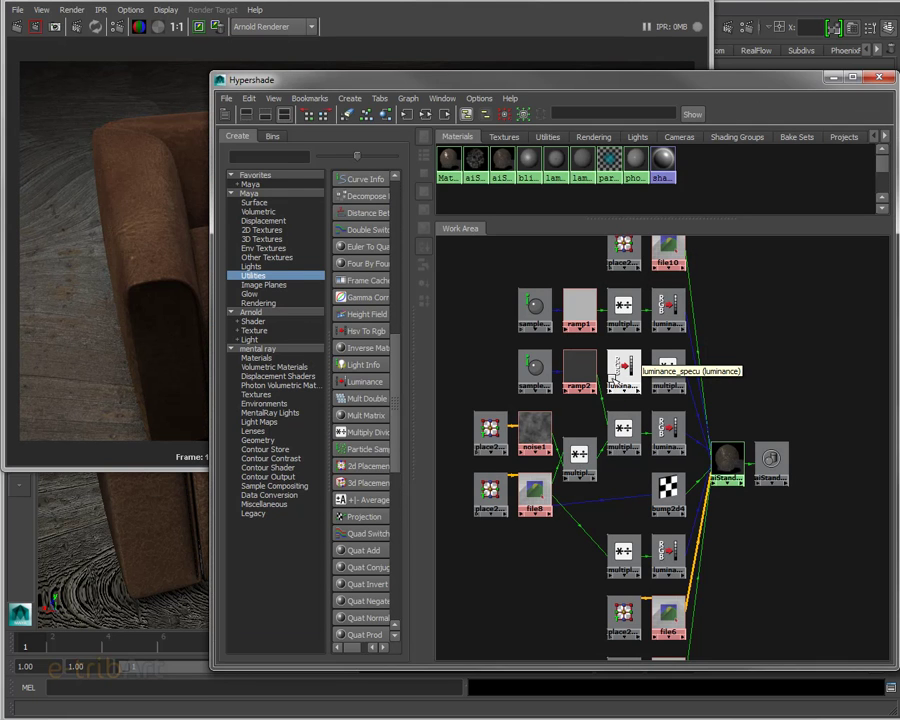
Step: Shift the aiStandard shader and shading group right, nudge samplerInfo left, and select aiStandard4
alt+middle_drag(597, 424, 591, 432)
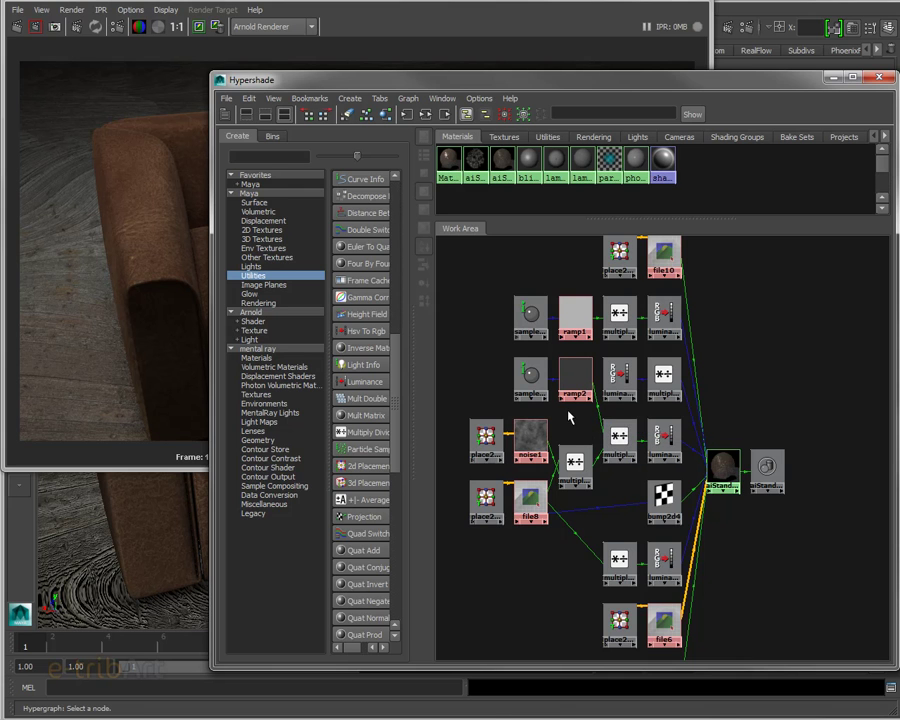
alt+middle_drag(567, 415, 571, 446)
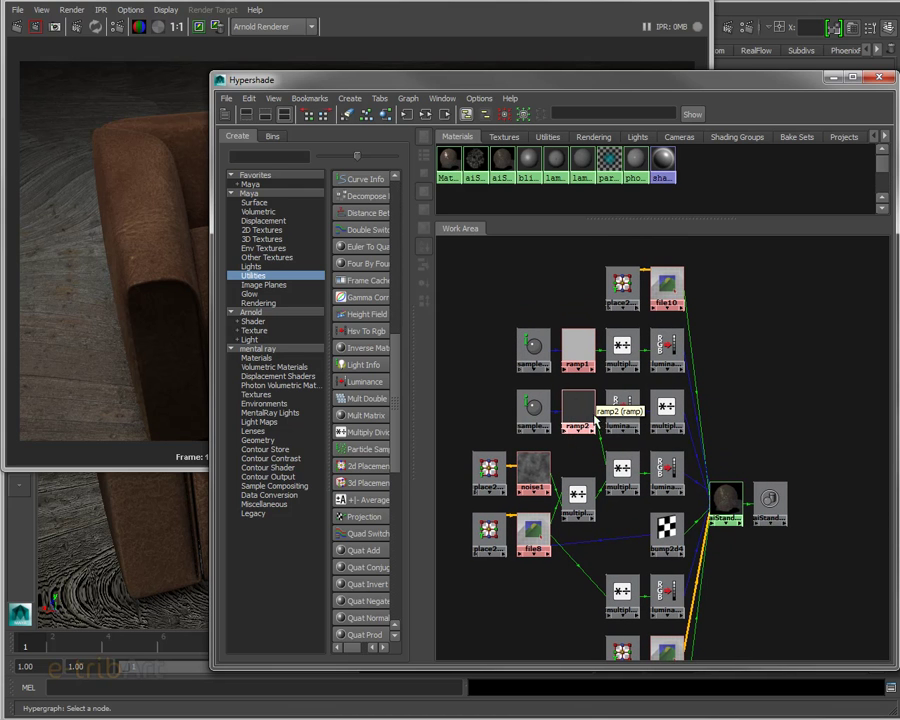
drag(770, 503, 811, 500)
drag(737, 503, 761, 502)
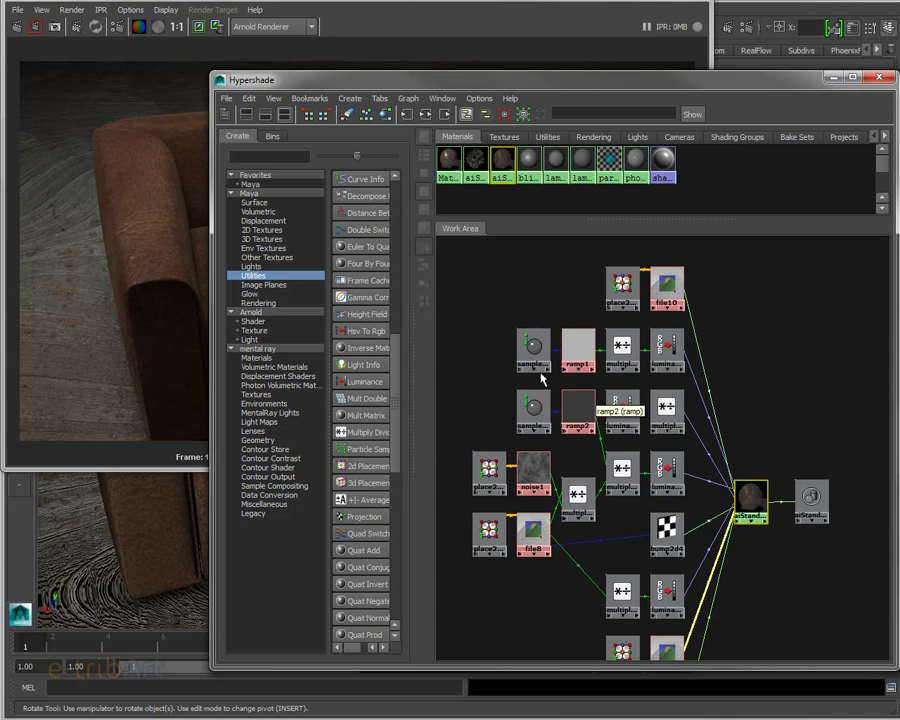
mouse_move(535, 355)
mouse_down()
mouse_move(518, 356)
mouse_move(532, 352)
mouse_up()
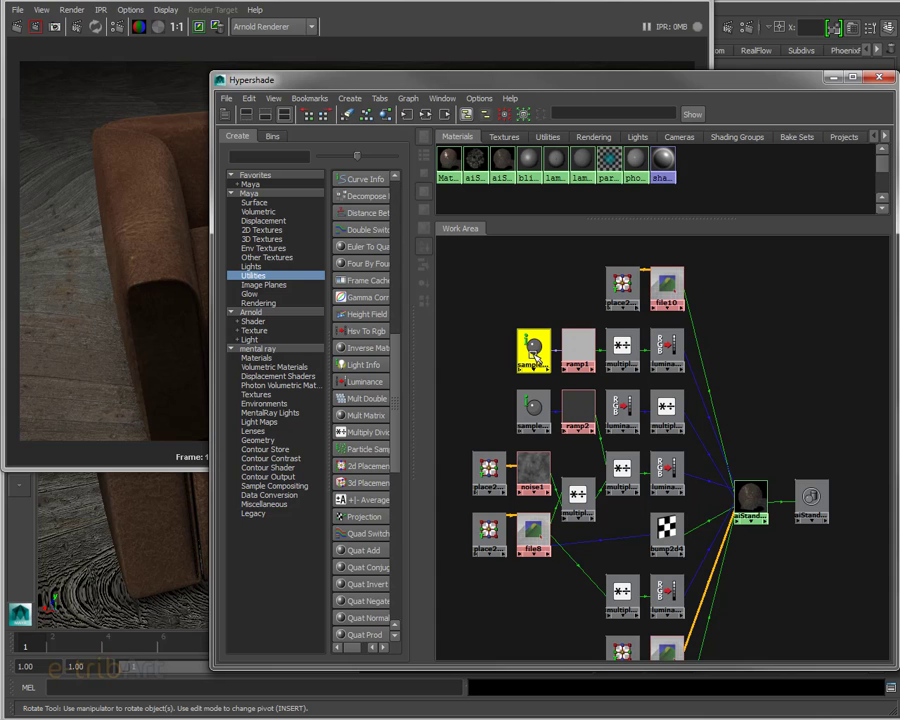
click(750, 500)
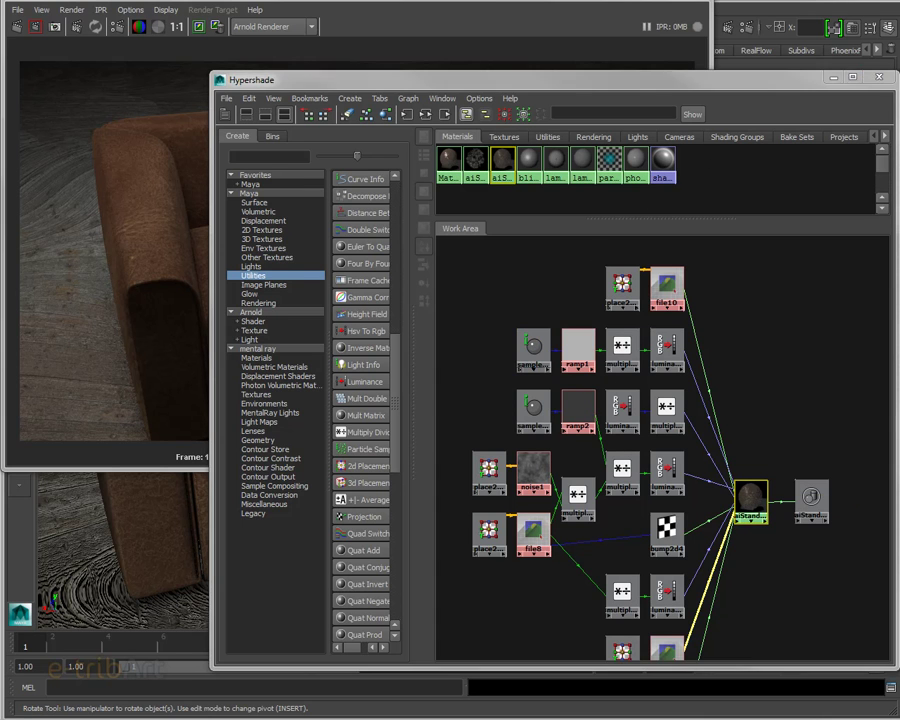
key(ctrl+a)
Step: Inspect aiStandard4's Sub-Surface Scattering settings in the Attribute Editor, then close it
drag(737, 115, 547, 24)
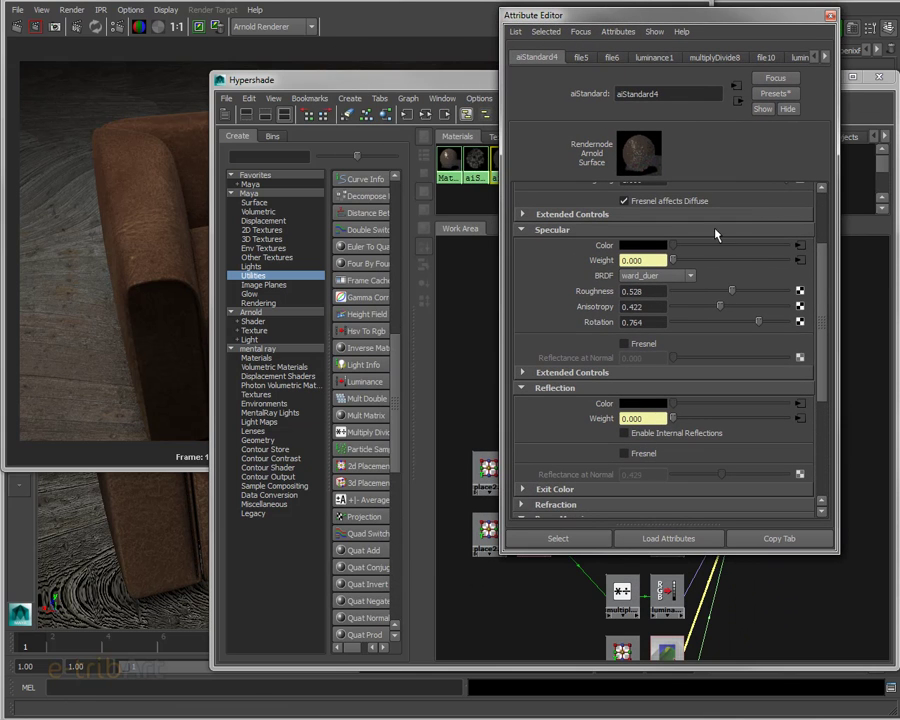
drag(824, 330, 822, 425)
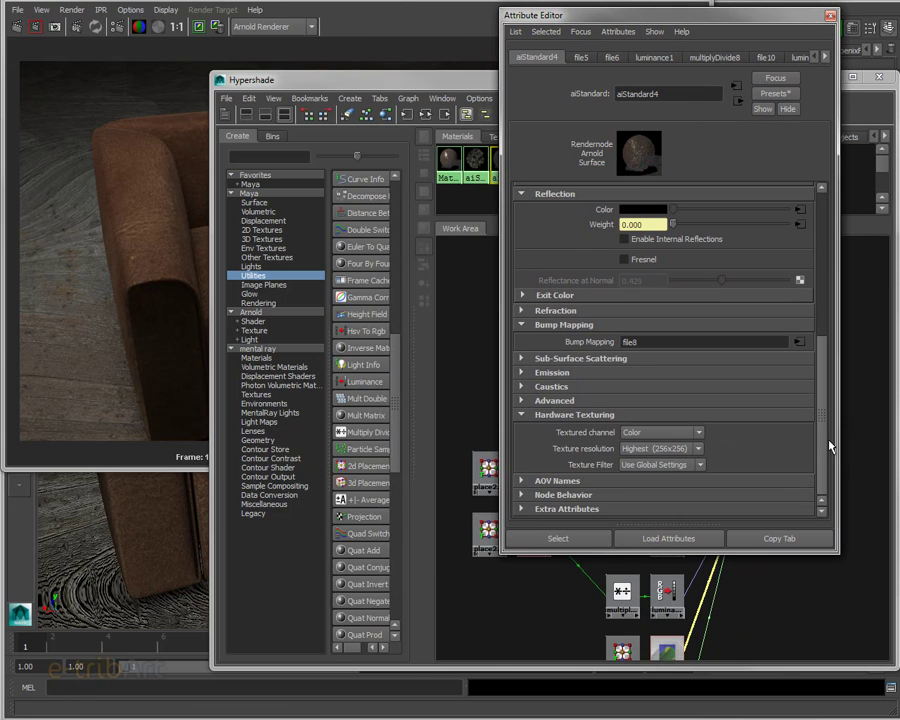
click(589, 359)
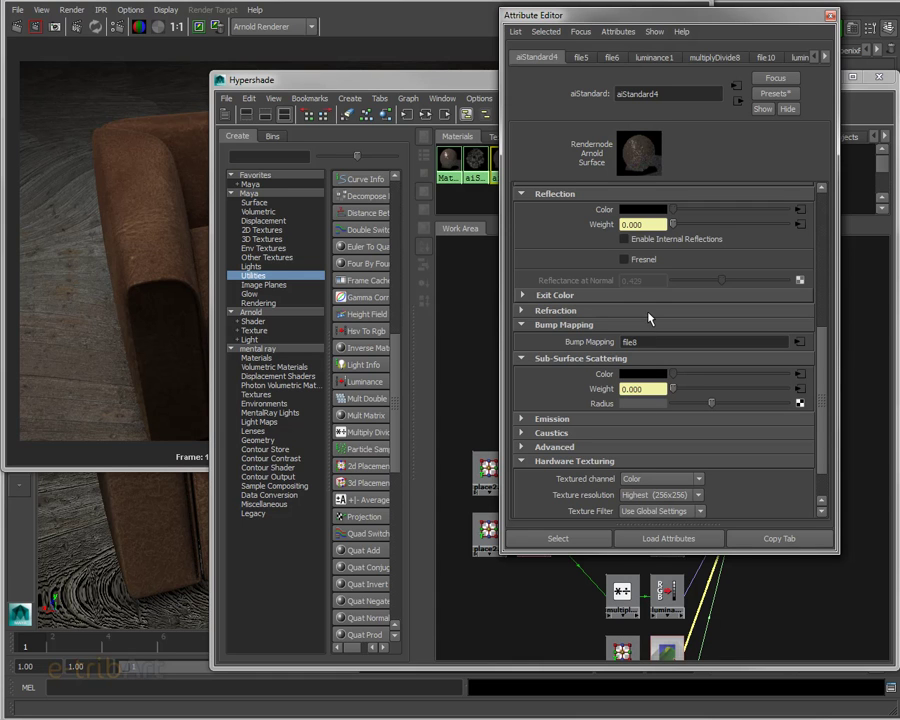
click(829, 15)
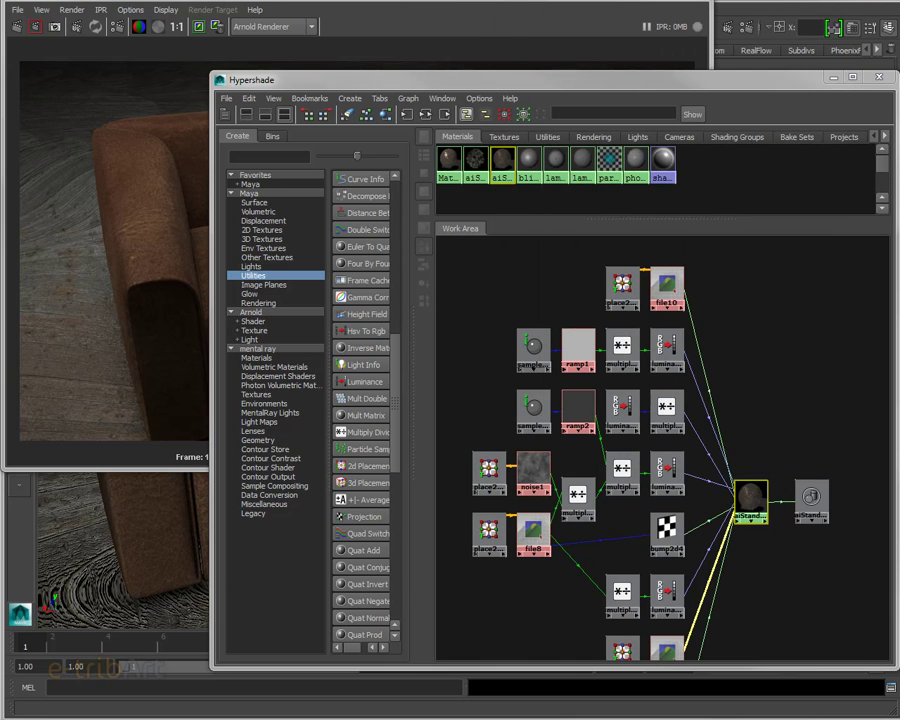